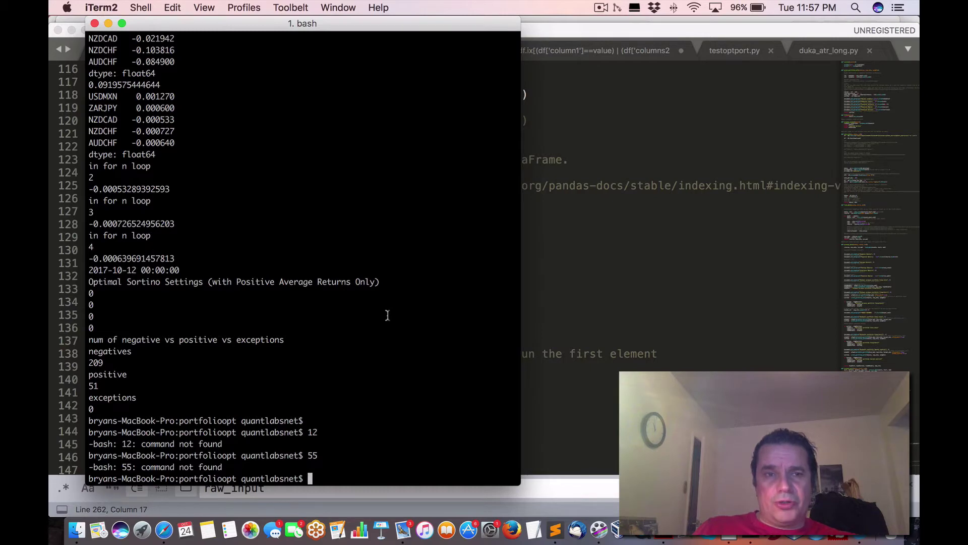
Highlight the five-currency-pair lists, including the first pairs of the 2017-10-12 list
scroll(387, 316, "up", 10)
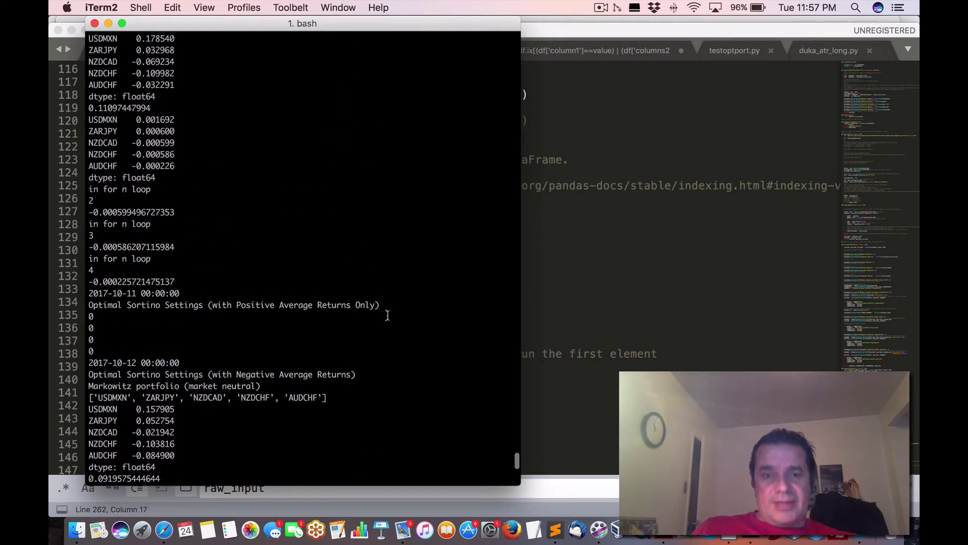
scroll(387, 315, "up", 10)
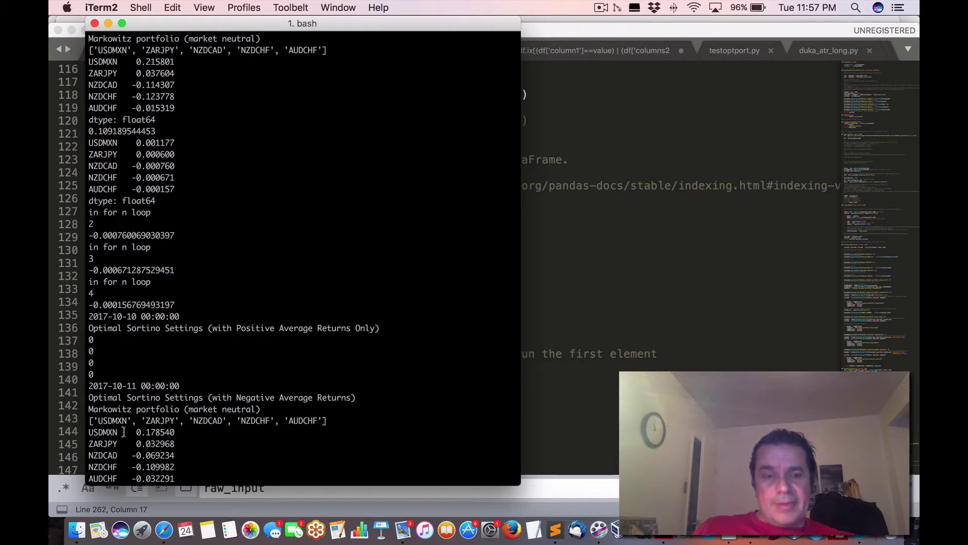
left_click_drag(94, 419, 317, 422)
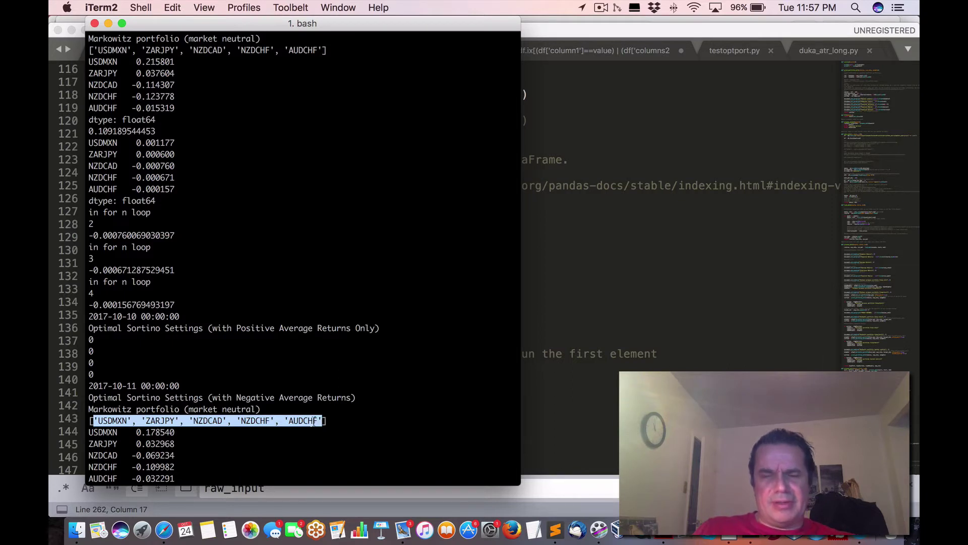
scroll(303, 426, "down", 5)
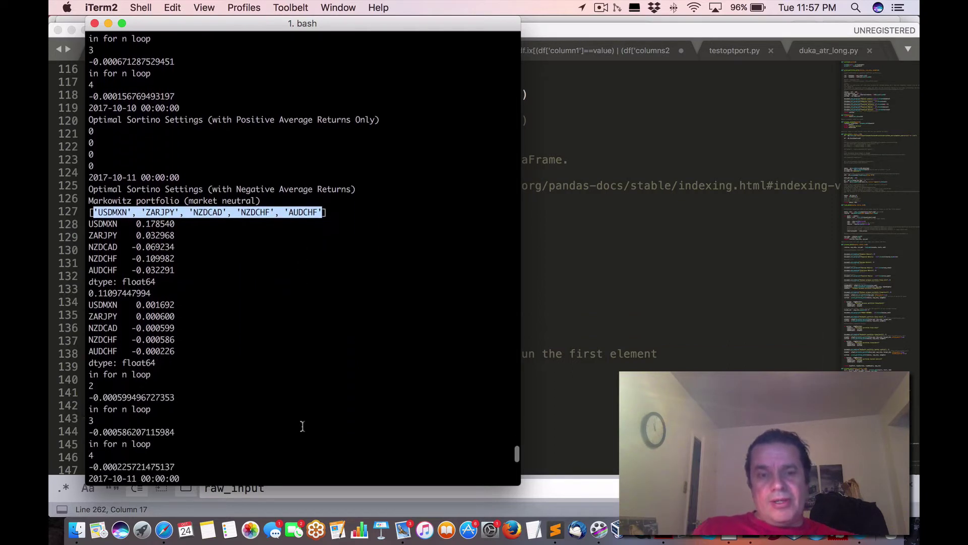
scroll(303, 426, "up", 4)
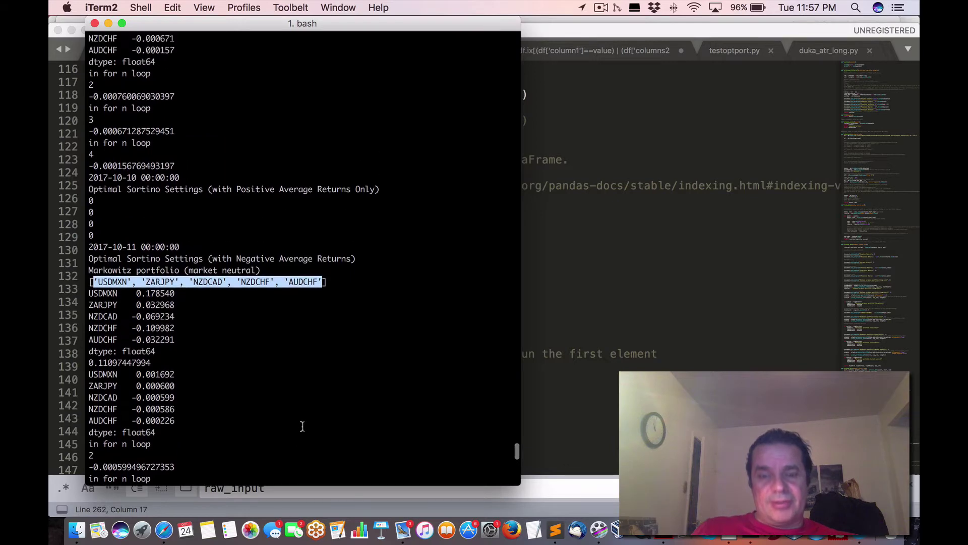
scroll(303, 426, "up", 10)
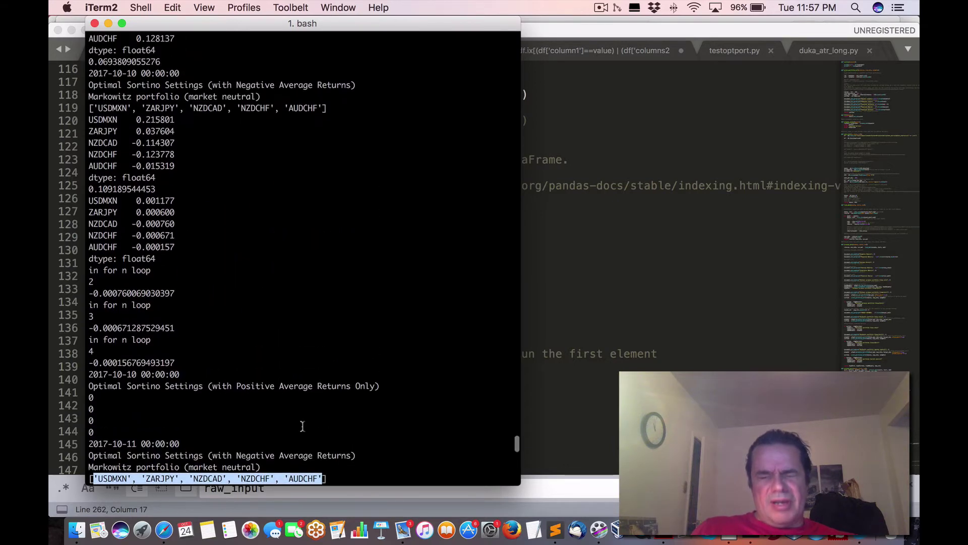
scroll(303, 426, "down", 20)
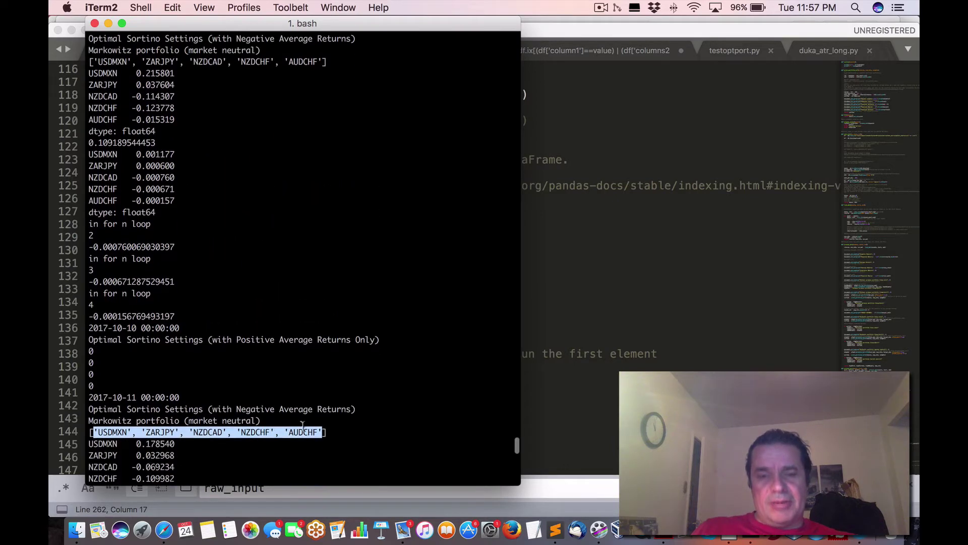
scroll(302, 426, "down", 10)
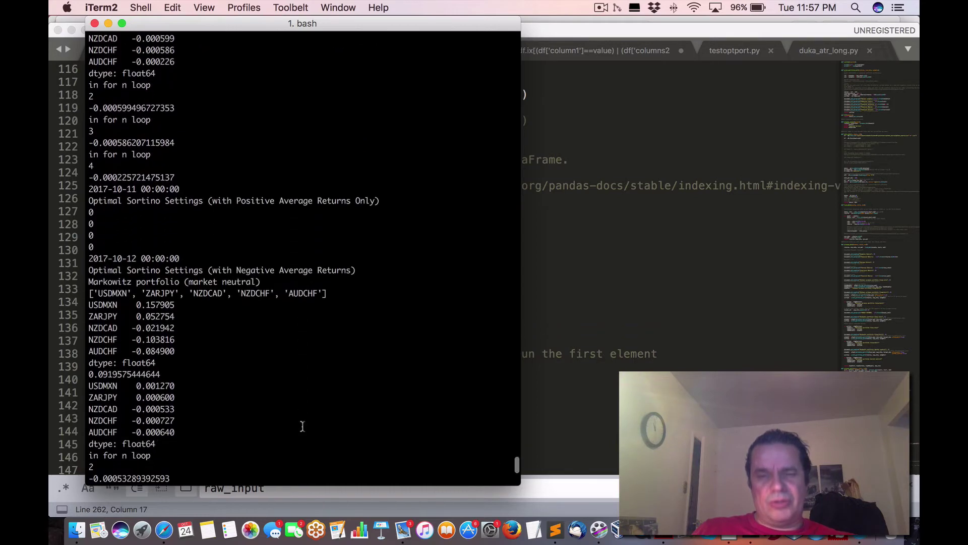
scroll(303, 426, "down", 5)
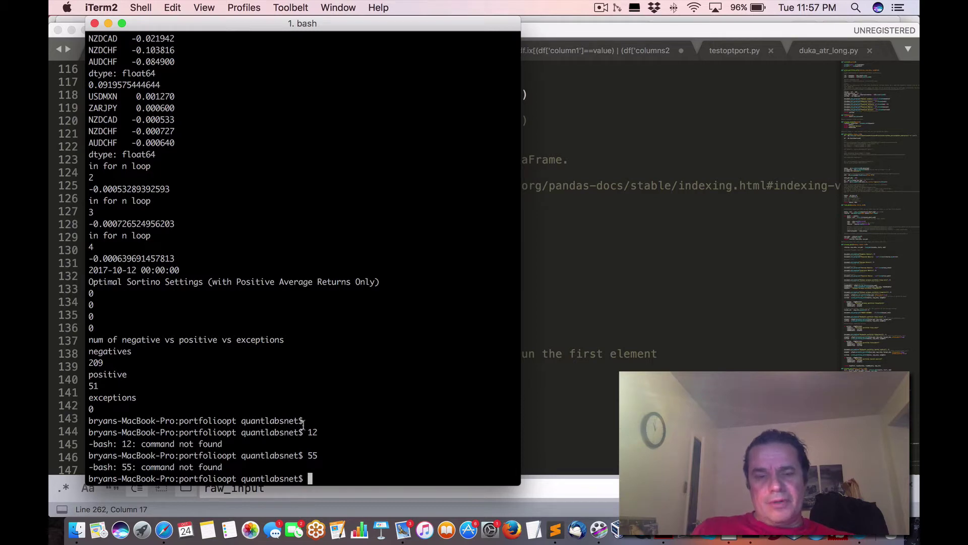
scroll(300, 426, "up", 18)
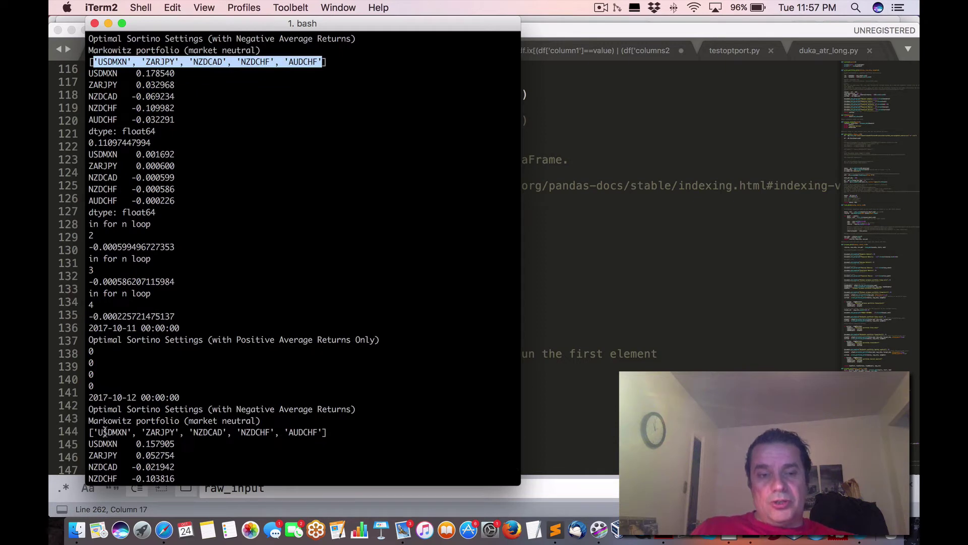
left_click_drag(93, 432, 321, 438)
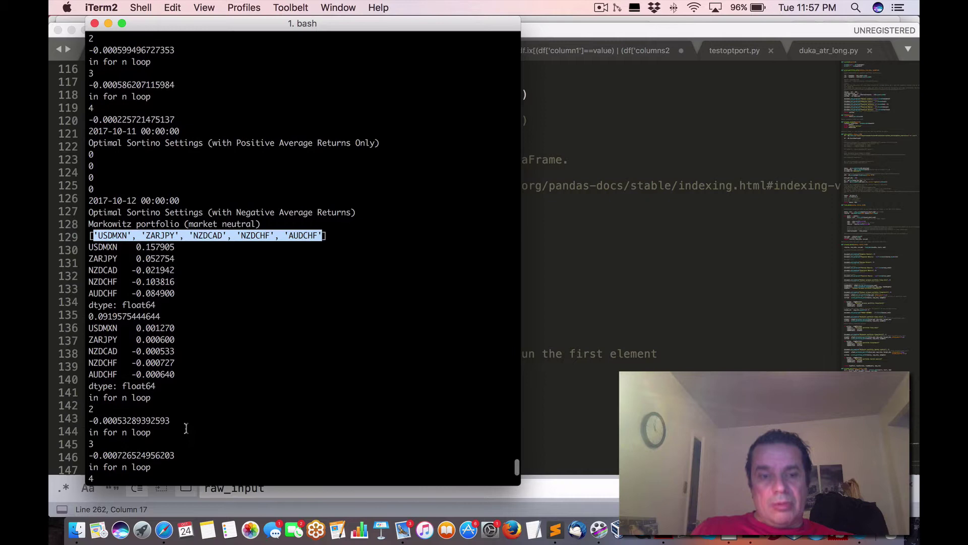
Highlight the 2017-10-12 loop result -0.00053289392593 and its Markowitz weights, including USDMXN 0.001270 and ZARJPY 0.000600
left_click_drag(174, 420, 74, 421)
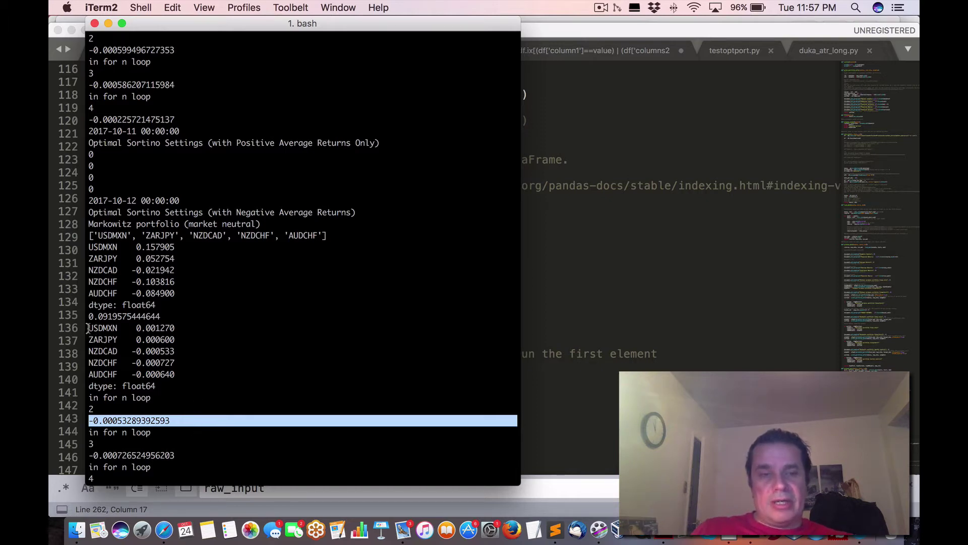
left_click_drag(87, 245, 179, 295)
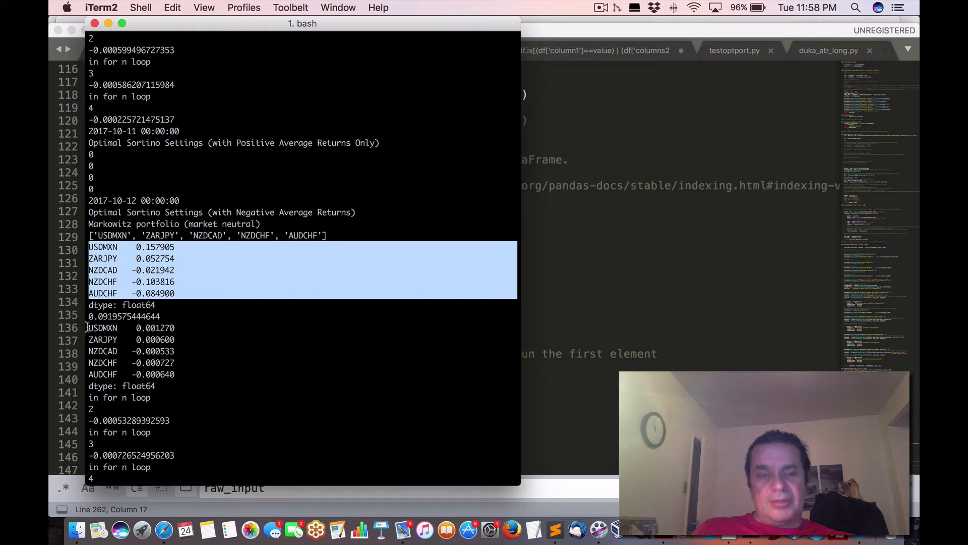
left_click_drag(87, 328, 180, 339)
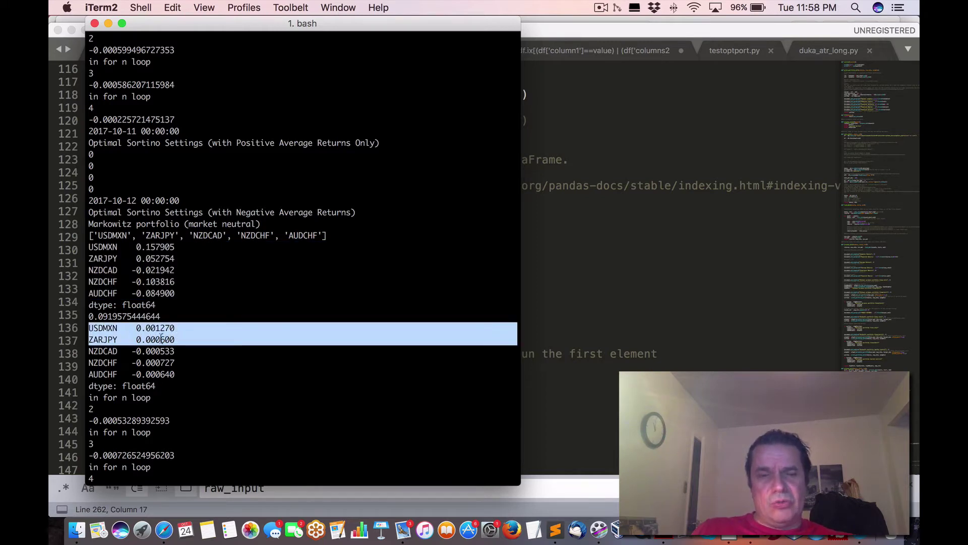
left_click(87, 338)
left_click_drag(88, 328, 175, 376)
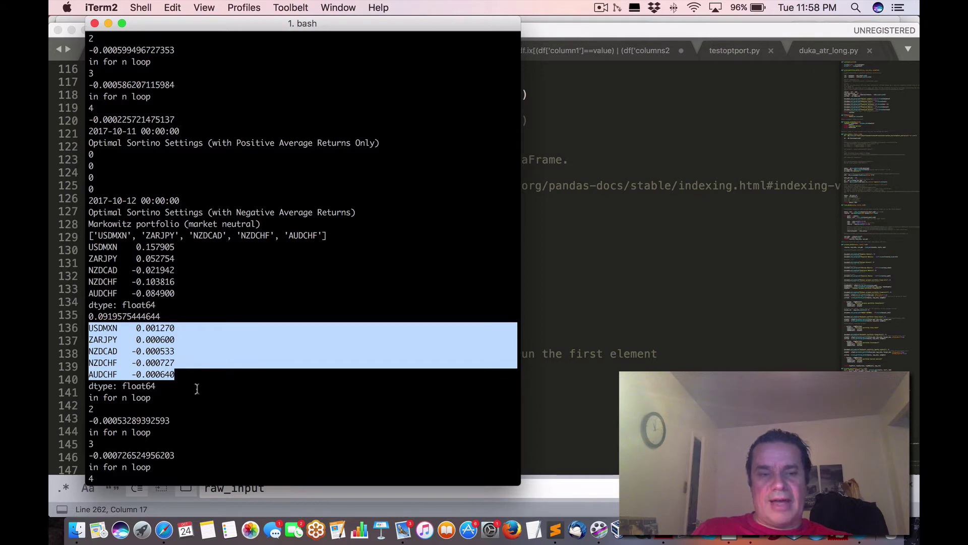
Highlight the 2017-10-11 pair values, loop result -0.000599496727353 and USDMXN/ZARJPY weights
scroll(200, 391, "up", 10)
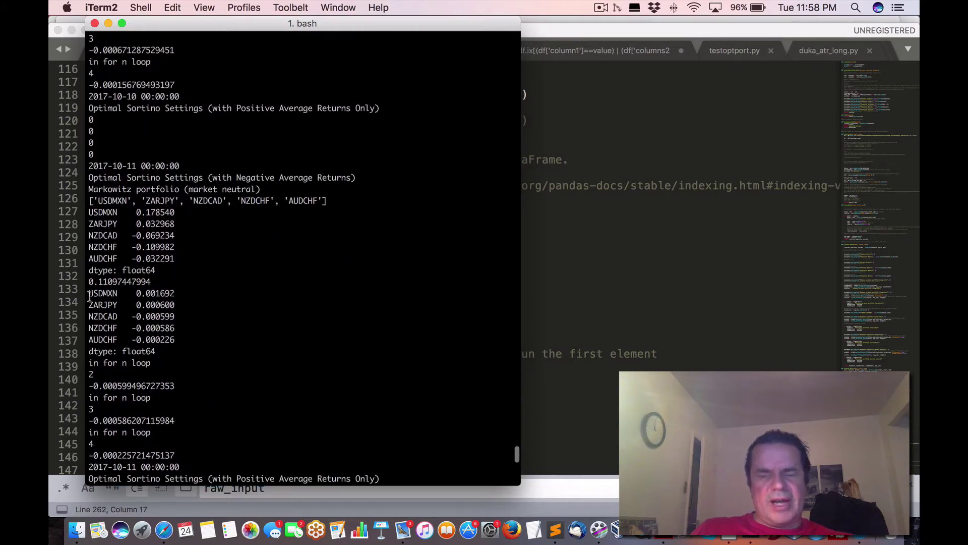
left_click_drag(87, 292, 182, 339)
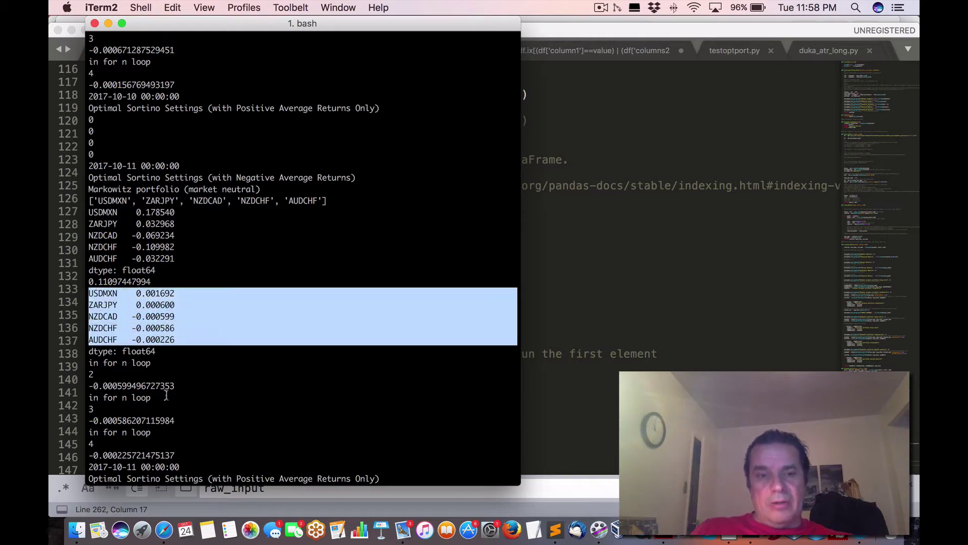
left_click_drag(187, 386, 76, 382)
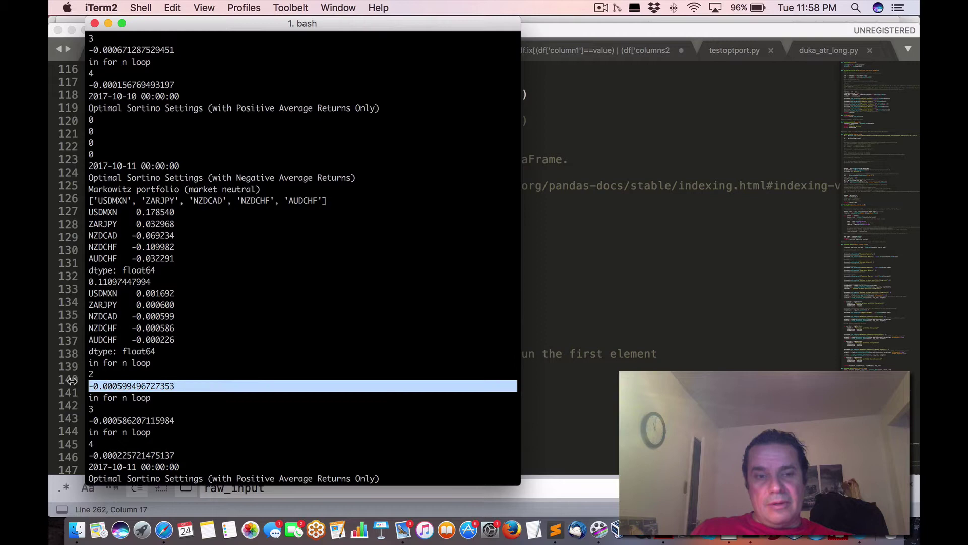
left_click(179, 346)
left_click_drag(190, 342, 193, 306)
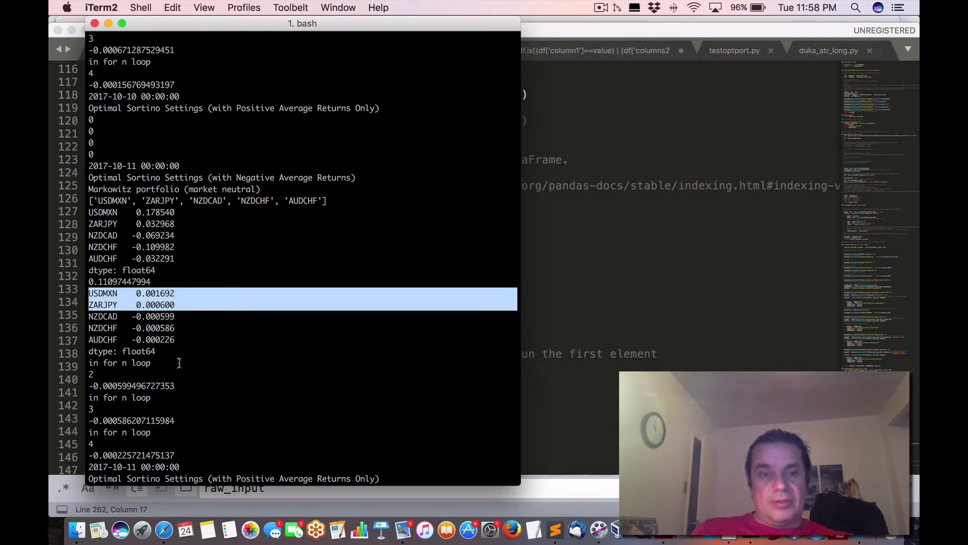
Scroll up to the 2017-10-09 results and highlight their list of currency pairs
scroll(179, 363, "down", 1)
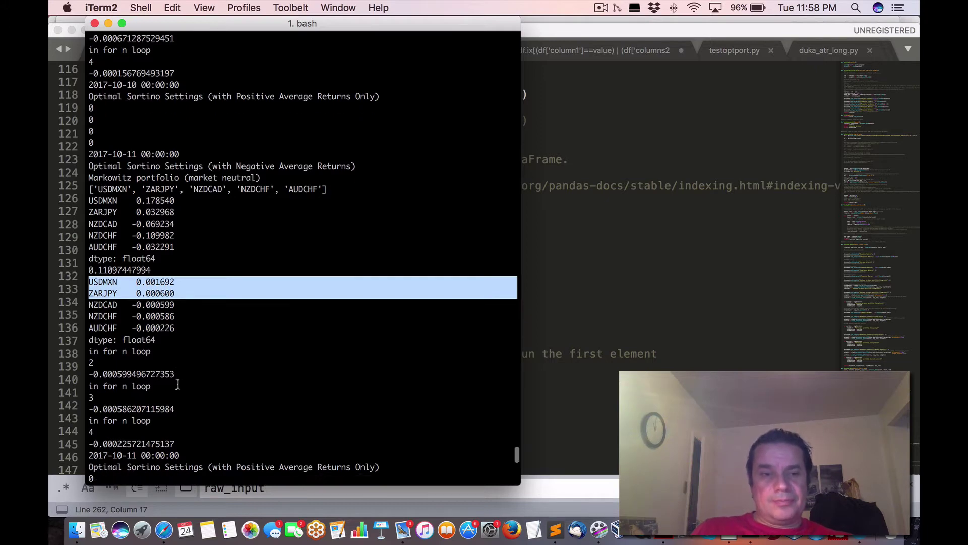
scroll(176, 383, "down", 3)
scroll(183, 401, "up", 10)
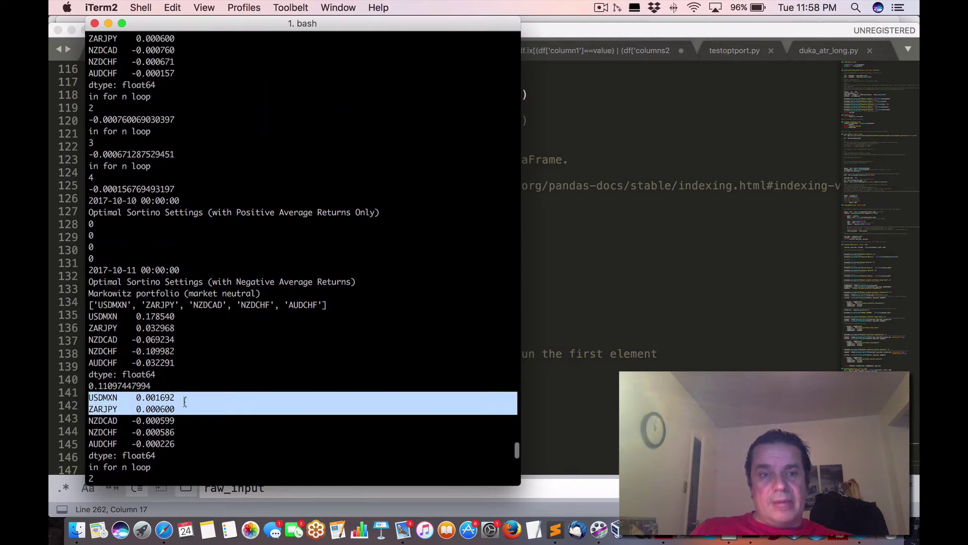
scroll(183, 402, "up", 1)
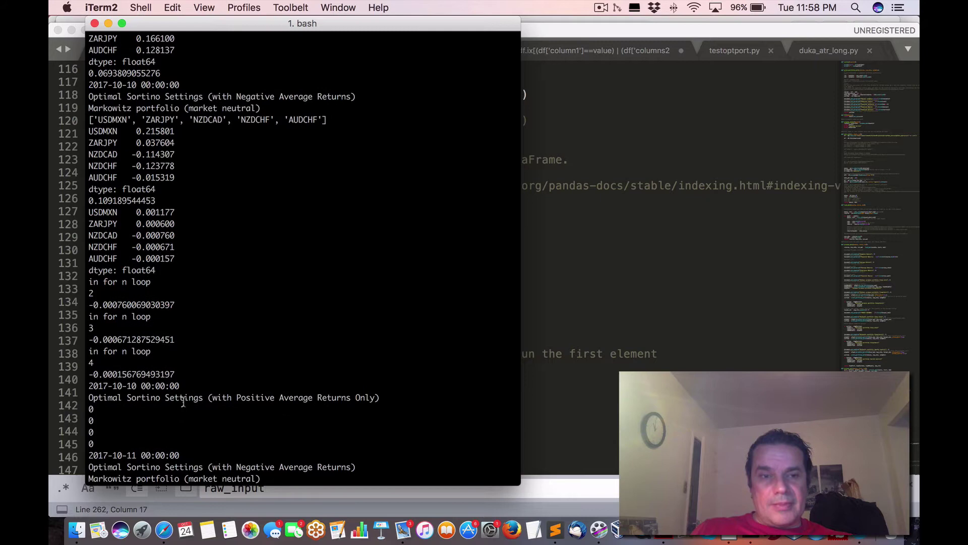
scroll(183, 402, "up", 6)
scroll(183, 402, "up", 1)
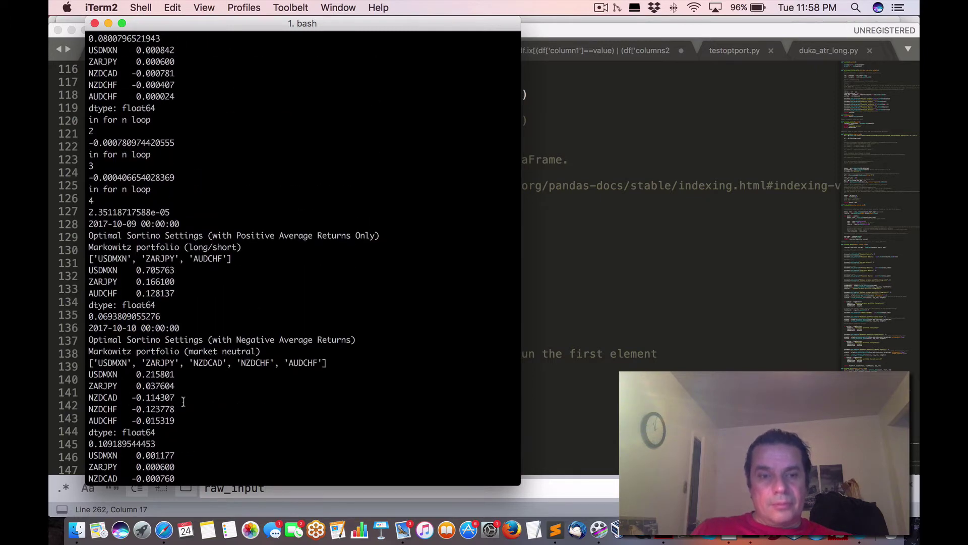
scroll(183, 402, "up", 3)
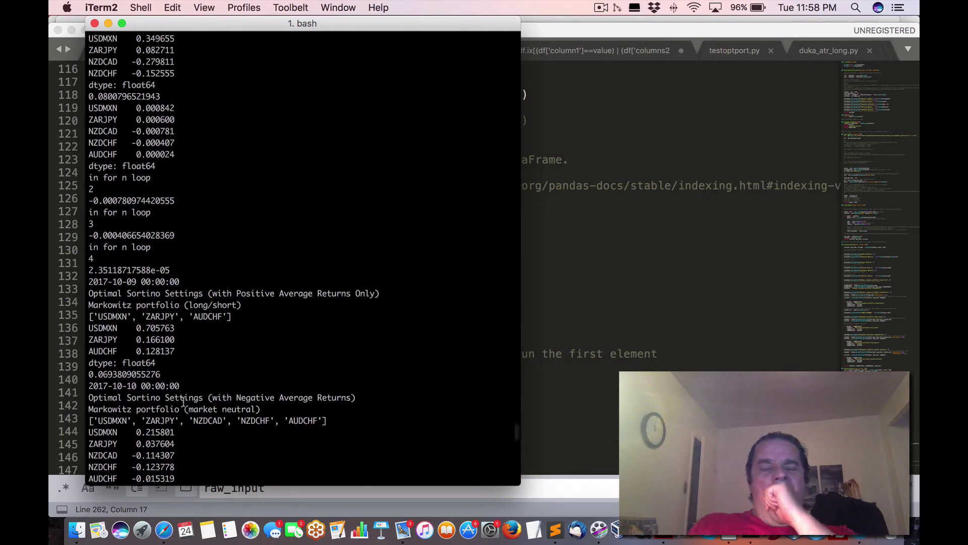
scroll(183, 402, "up", 2)
scroll(183, 401, "up", 3)
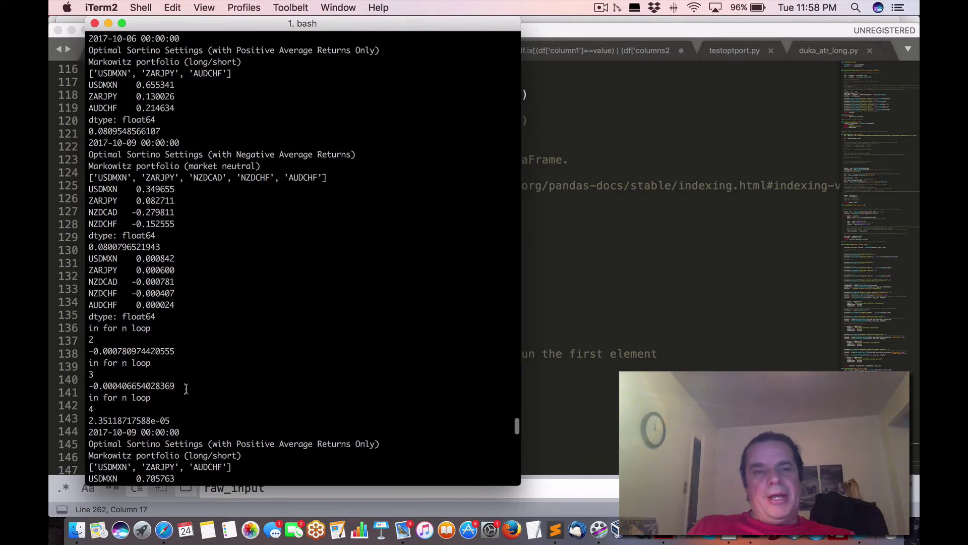
scroll(188, 389, "up", 3)
scroll(203, 377, "up", 1)
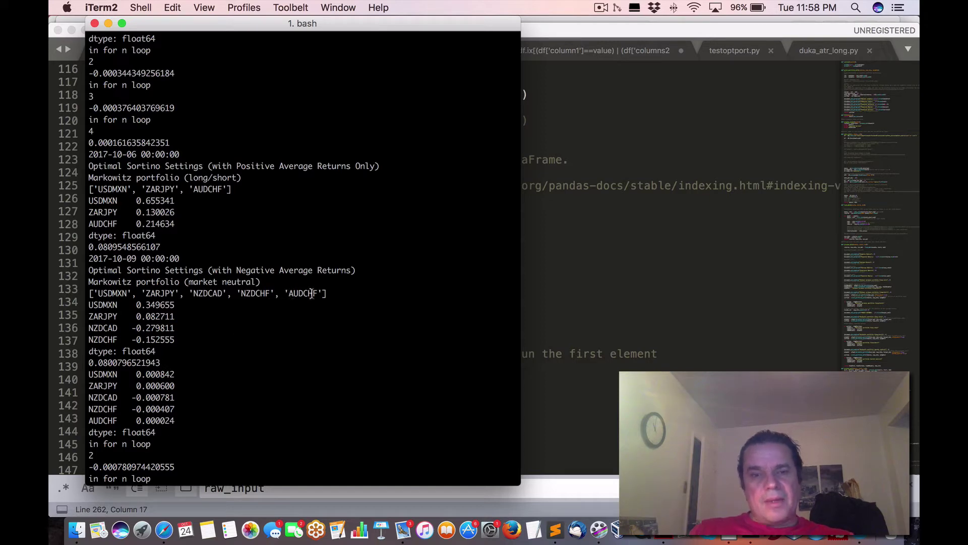
left_click_drag(323, 294, 89, 293)
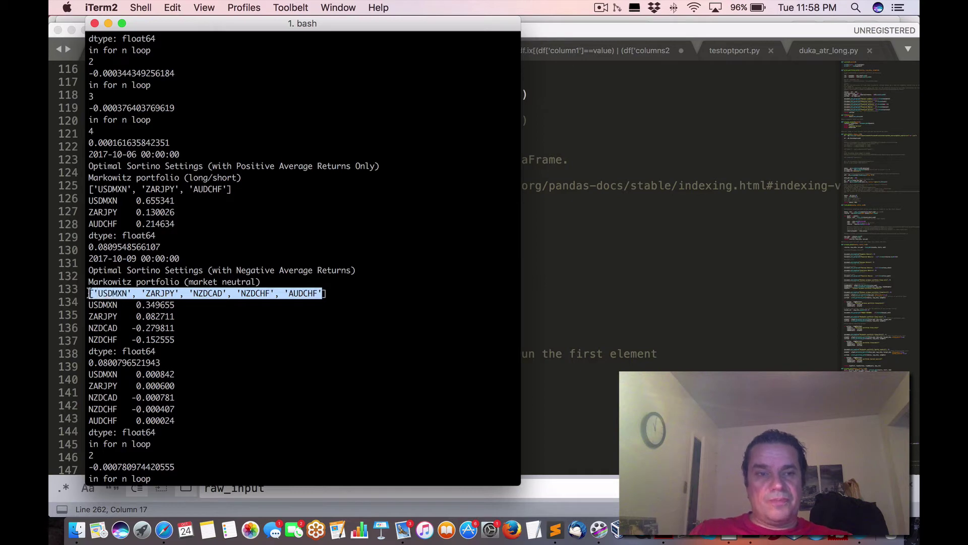
Point out the 2017-10-09 Optimal Sortino Settings heading and the Markowitz long/short portfolio line
scroll(173, 330, "up", 5)
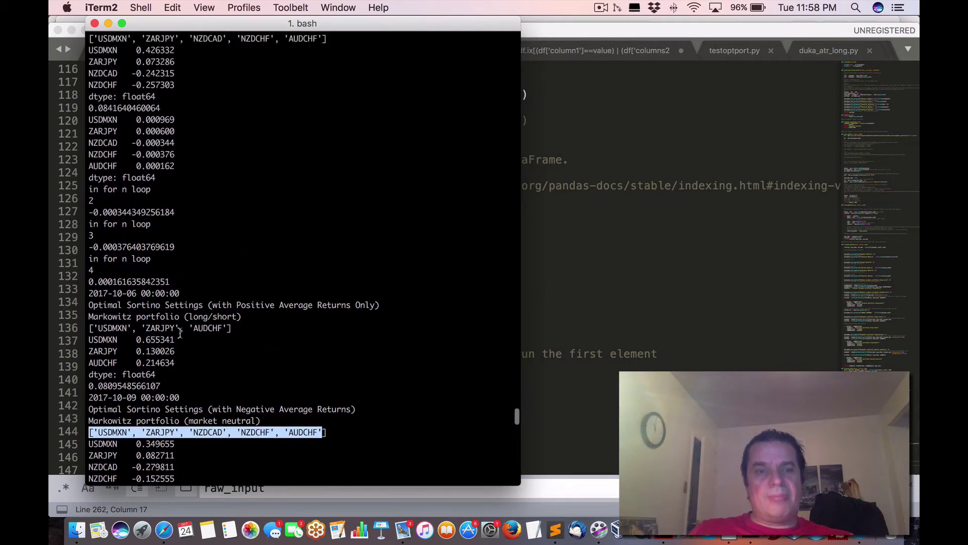
scroll(180, 333, "down", 1)
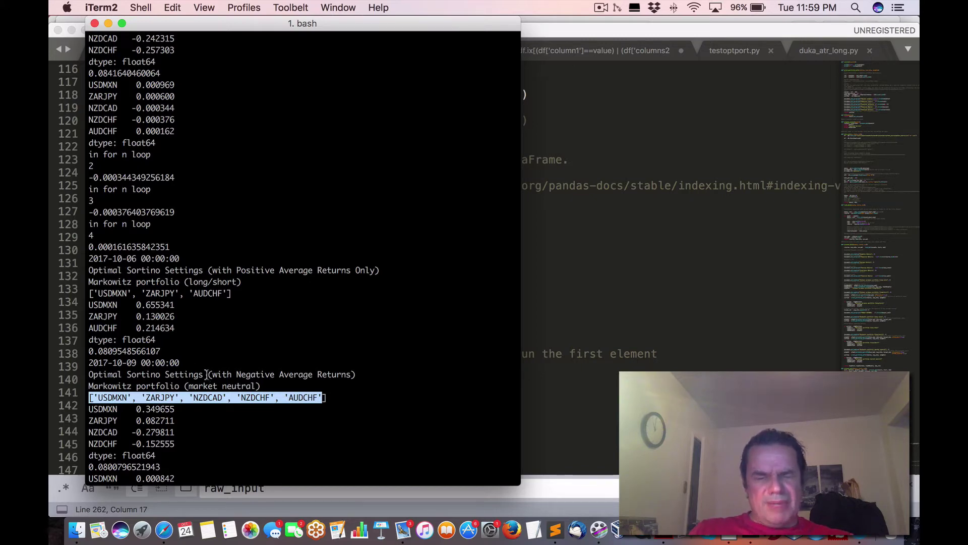
left_click_drag(206, 374, 86, 373)
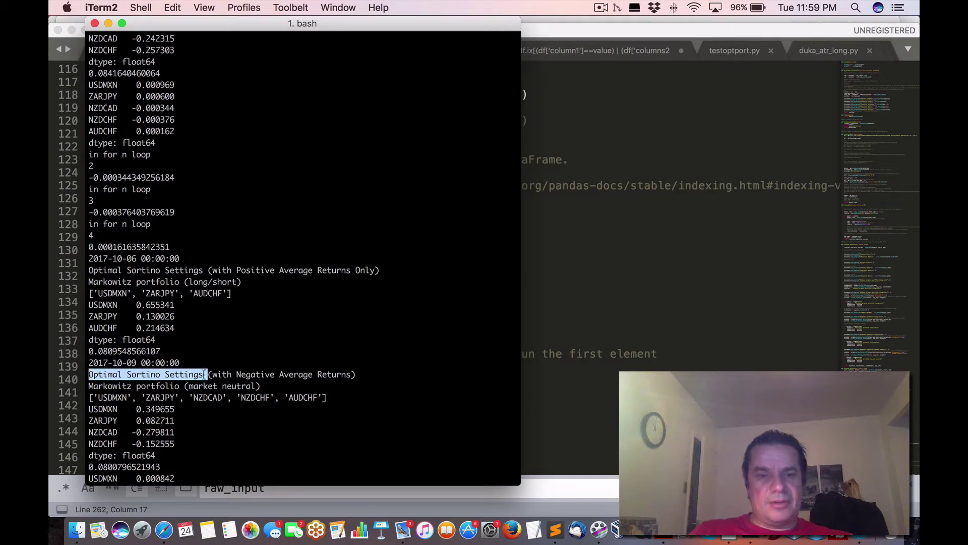
left_click(203, 374)
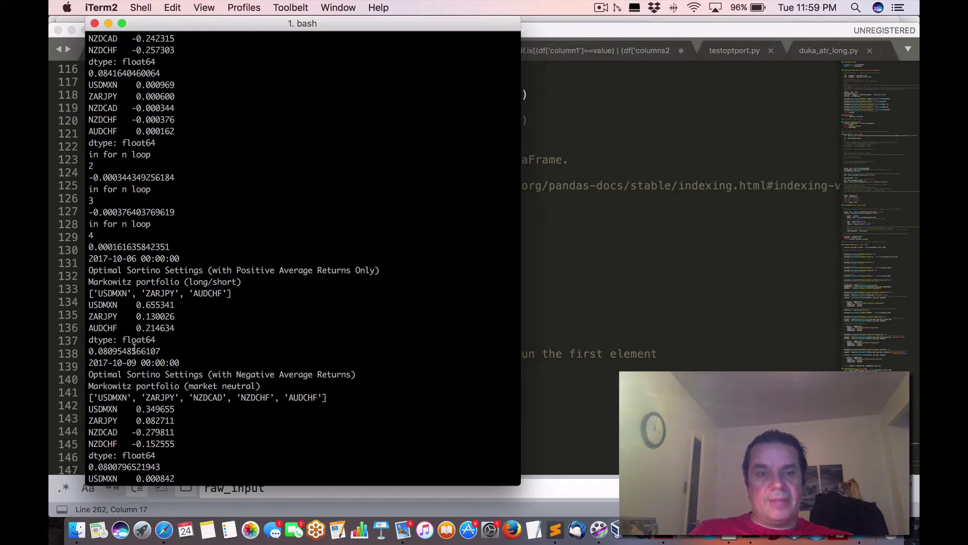
scroll(134, 348, "up", 1)
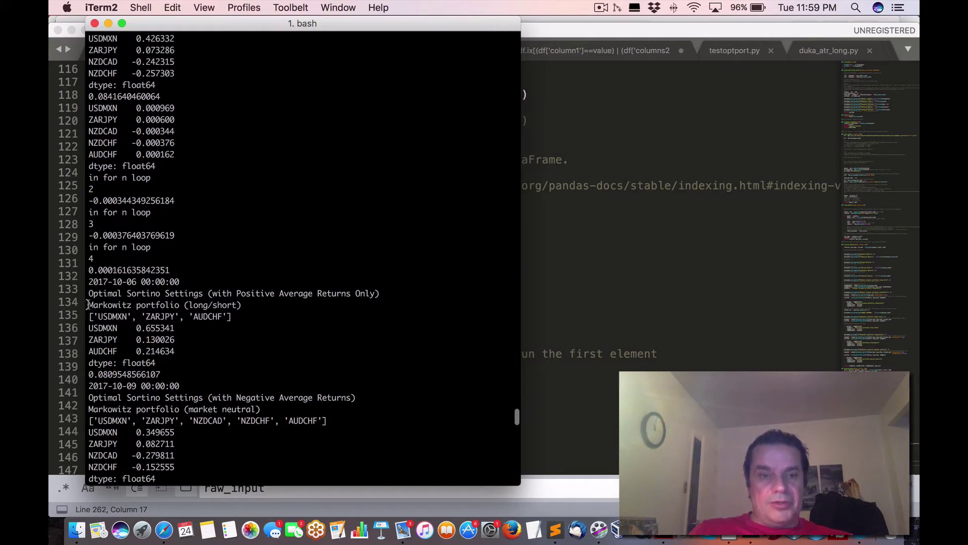
left_click_drag(87, 304, 293, 307)
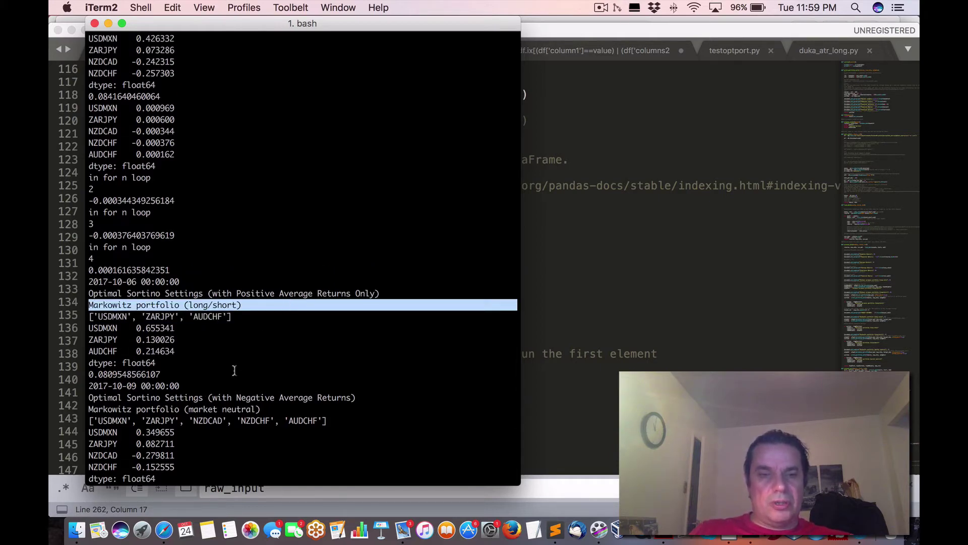
Highlight the long-only portfolio's three pairs, USDMXN/ZARJPY/AUDCHF weights and result 0.0236958602232
scroll(232, 375, "down", 1)
scroll(228, 397, "down", 3)
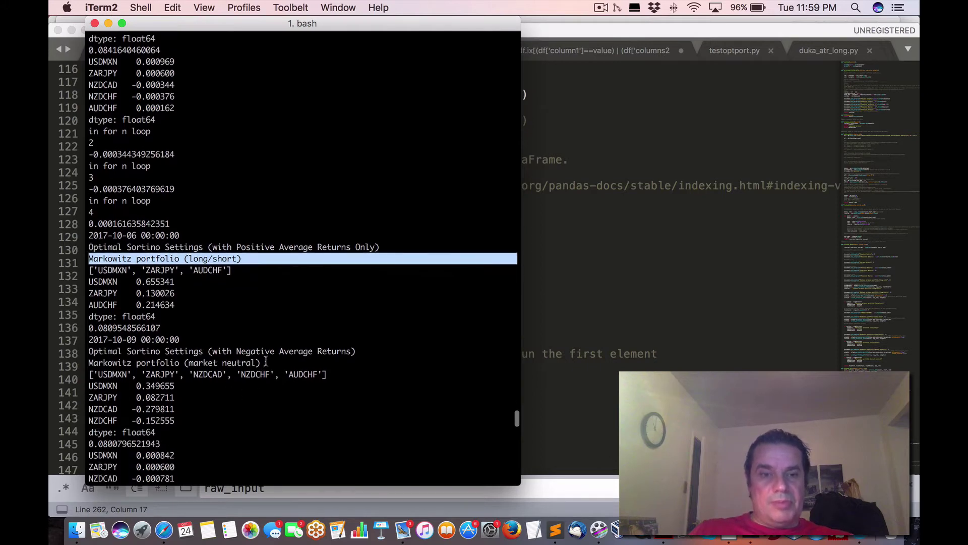
left_click_drag(265, 363, 57, 358)
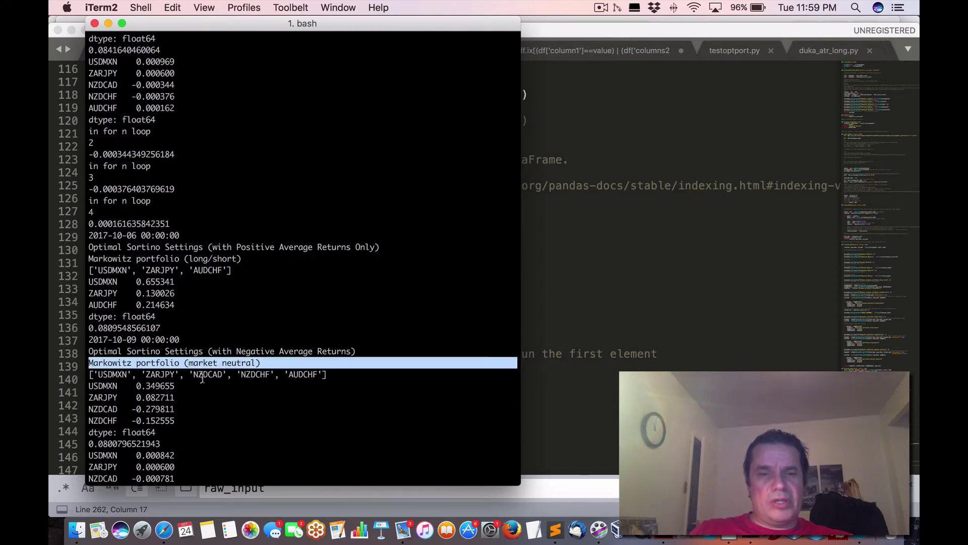
scroll(232, 352, "up", 9)
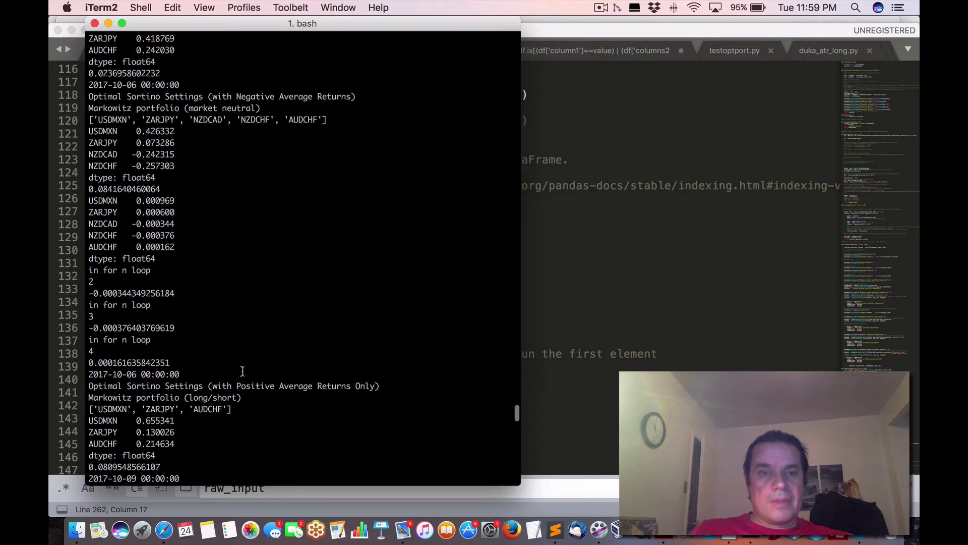
scroll(218, 315, "up", 3)
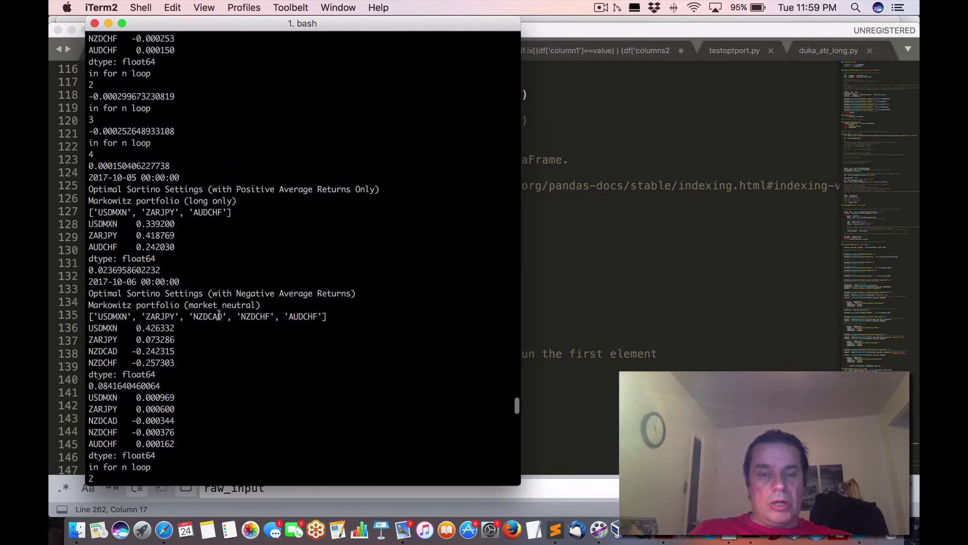
left_click_drag(245, 201, 88, 189)
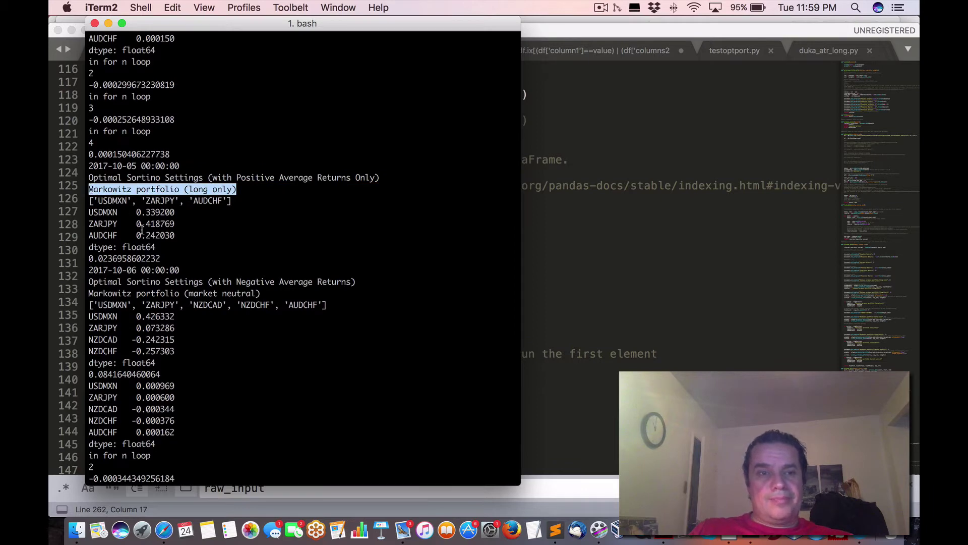
left_click(201, 221)
left_click_drag(239, 198, 69, 198)
left_click_drag(187, 237, 75, 210)
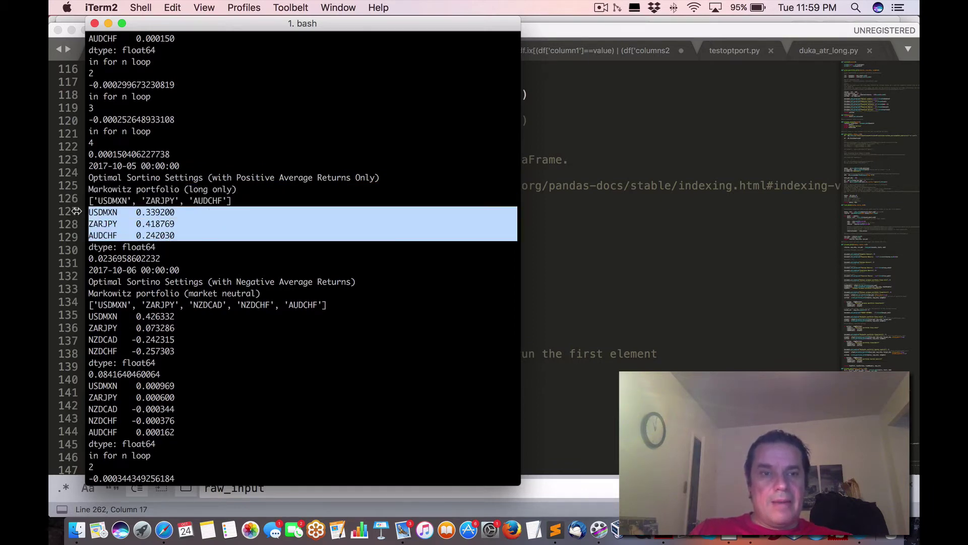
left_click_drag(173, 260, 78, 259)
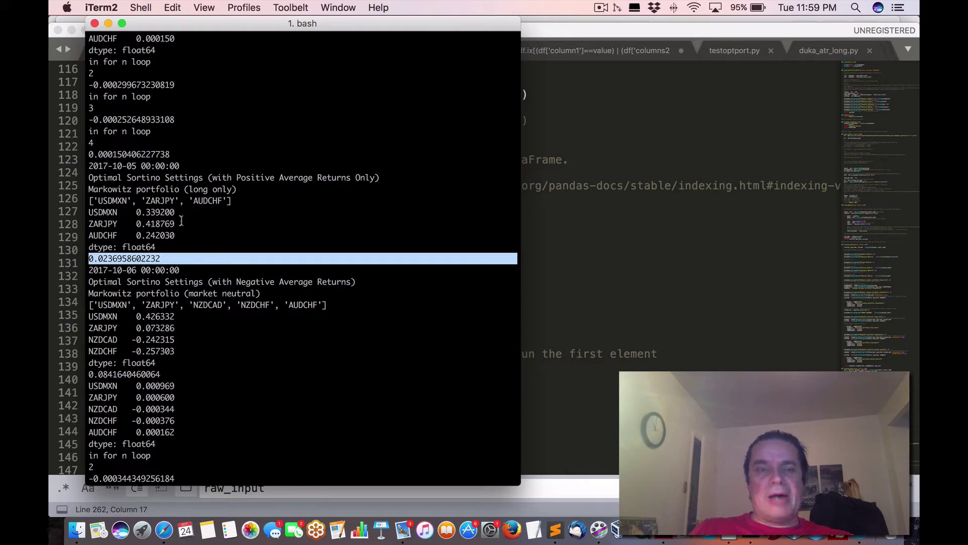
Highlight the Optimal Sortino and Markowitz headings and the words 'Positive Average Returns Only'
scroll(177, 220, "up", 1)
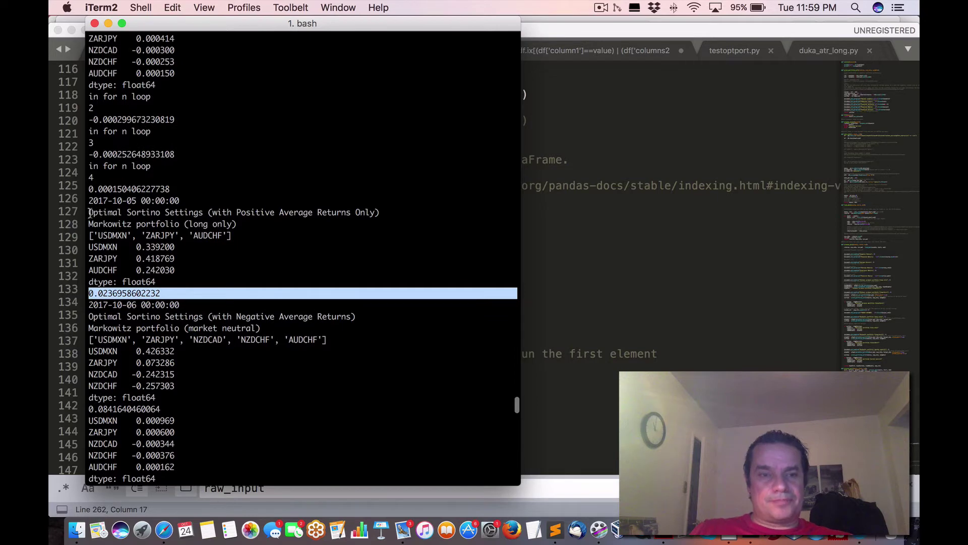
left_click_drag(89, 212, 421, 213)
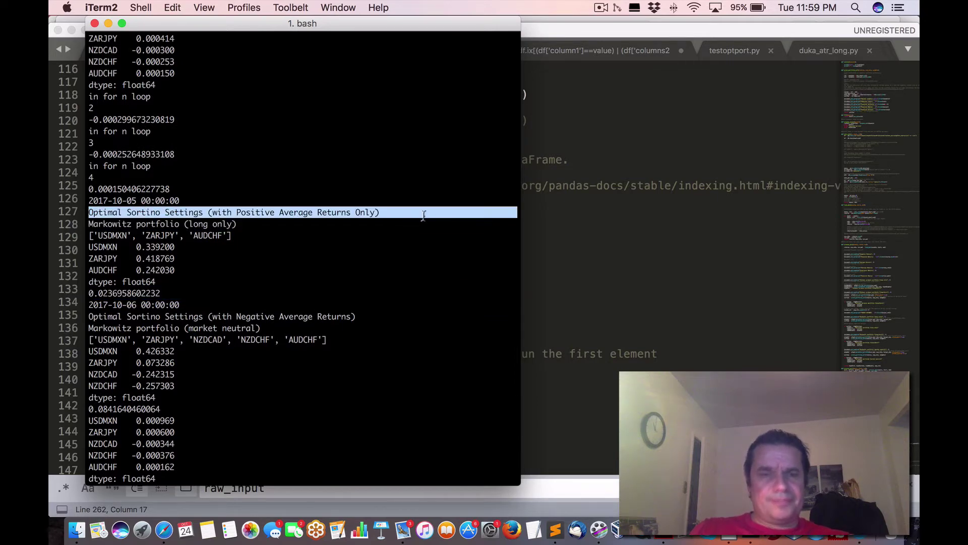
scroll(423, 217, "up", 1)
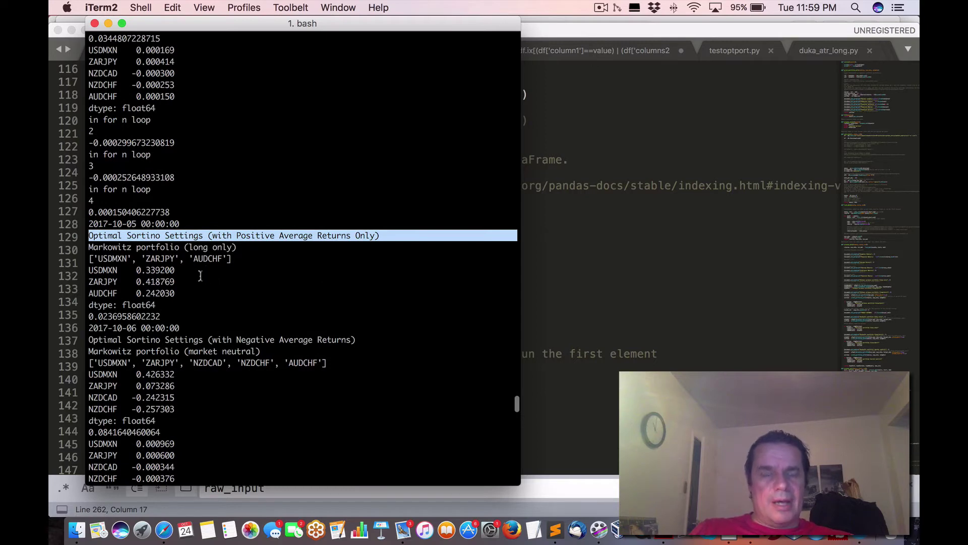
left_click(274, 249)
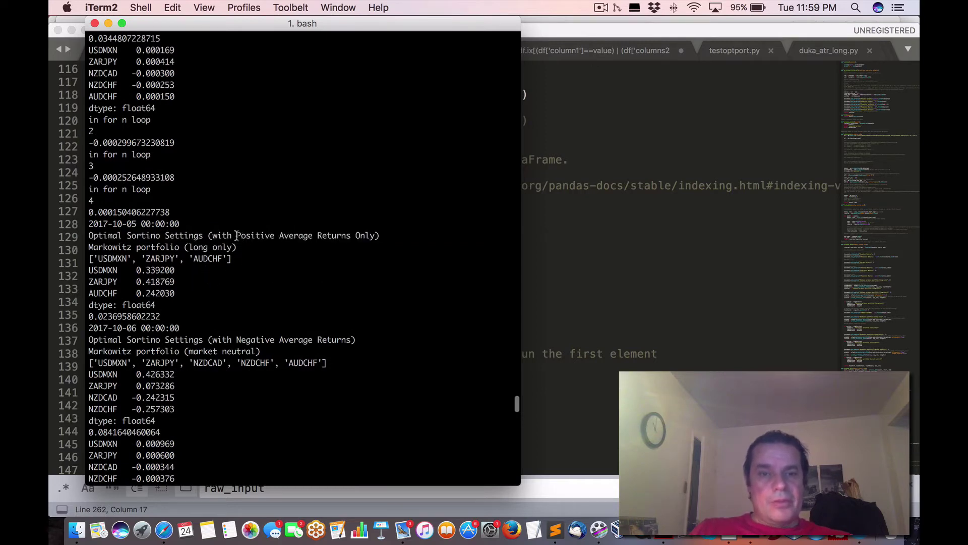
left_click_drag(237, 235, 370, 238)
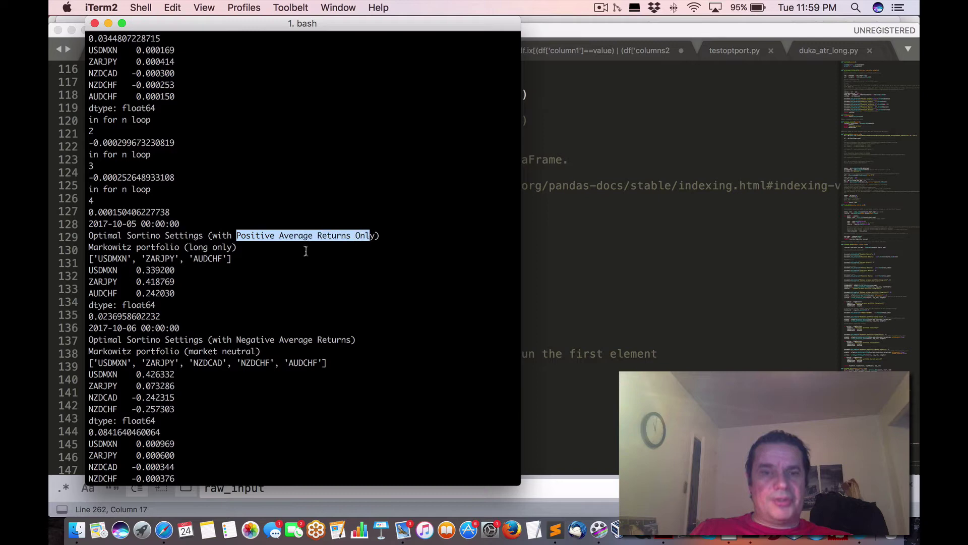
Highlight the 2017-10-05 date line and its three currency-pair weight lines
triple_click(168, 293)
left_click_drag(168, 293, 89, 269)
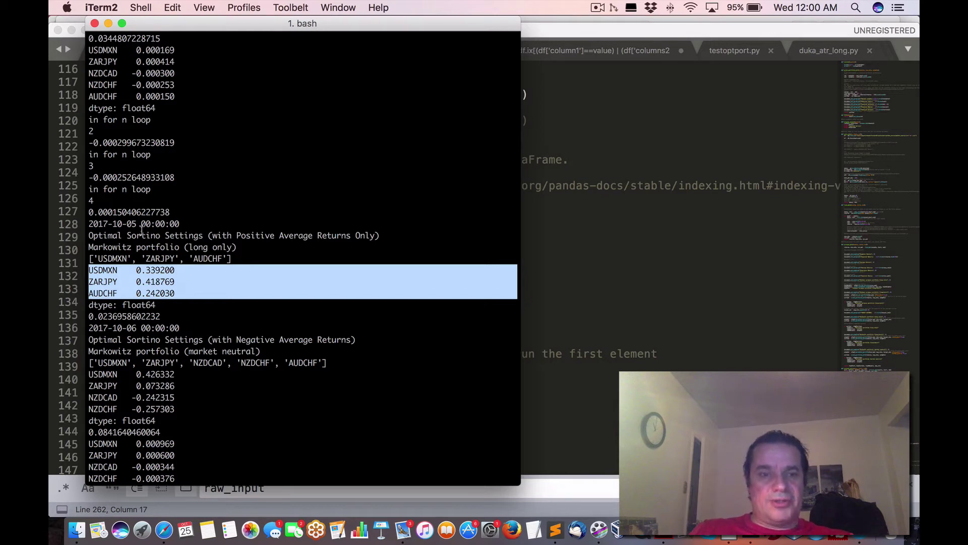
left_click_drag(89, 224, 197, 224)
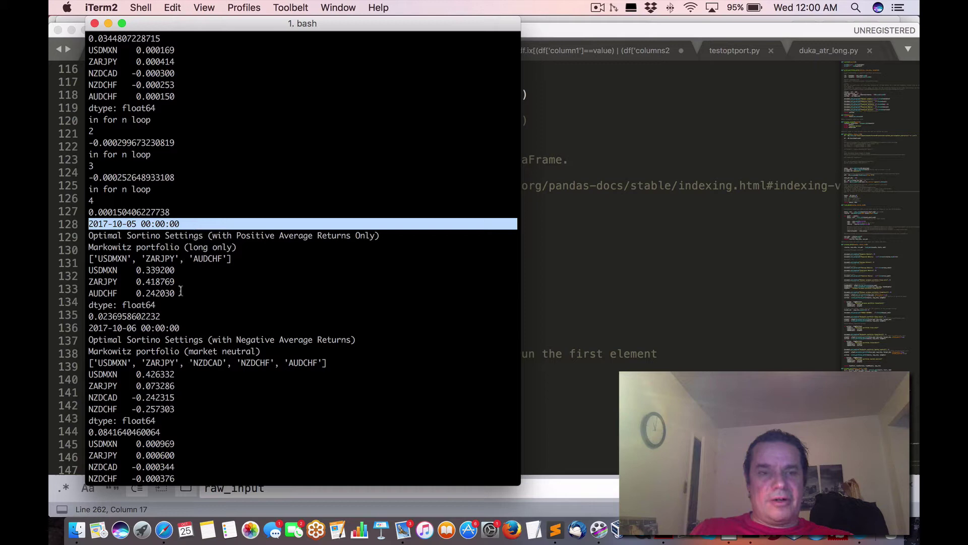
left_click_drag(181, 292, 80, 254)
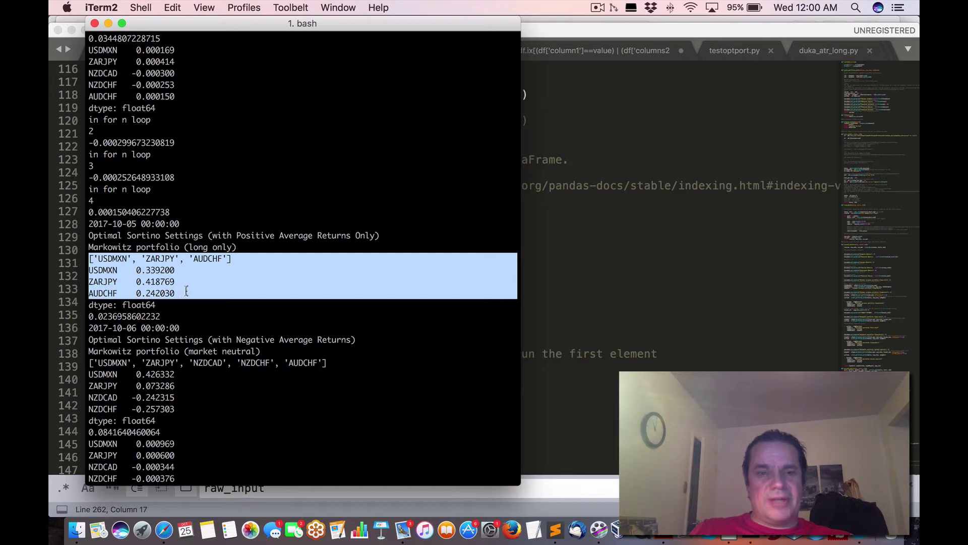
Highlight the 'Positive Average Returns' phrase and the 0.0236958602232 result value
scroll(187, 287, "up", 1)
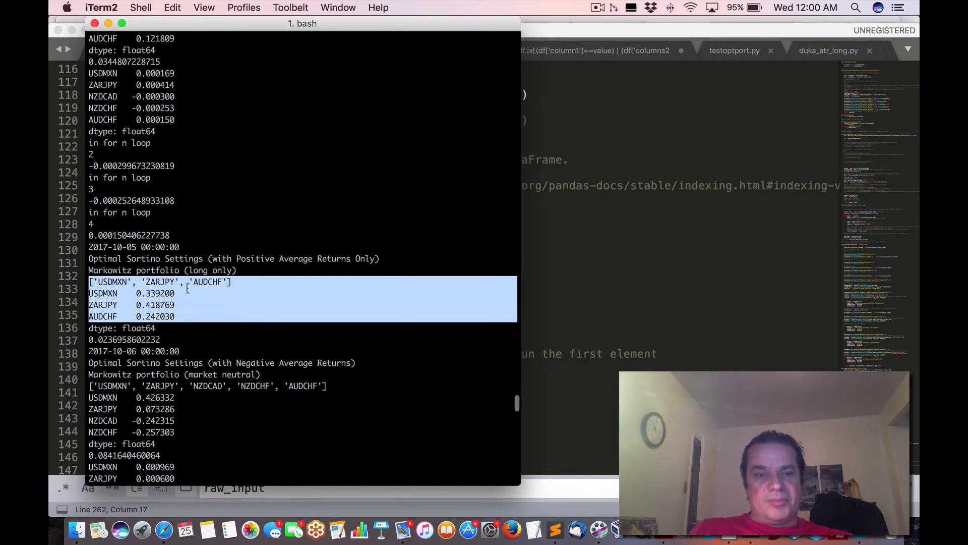
left_click_drag(163, 340, 78, 331)
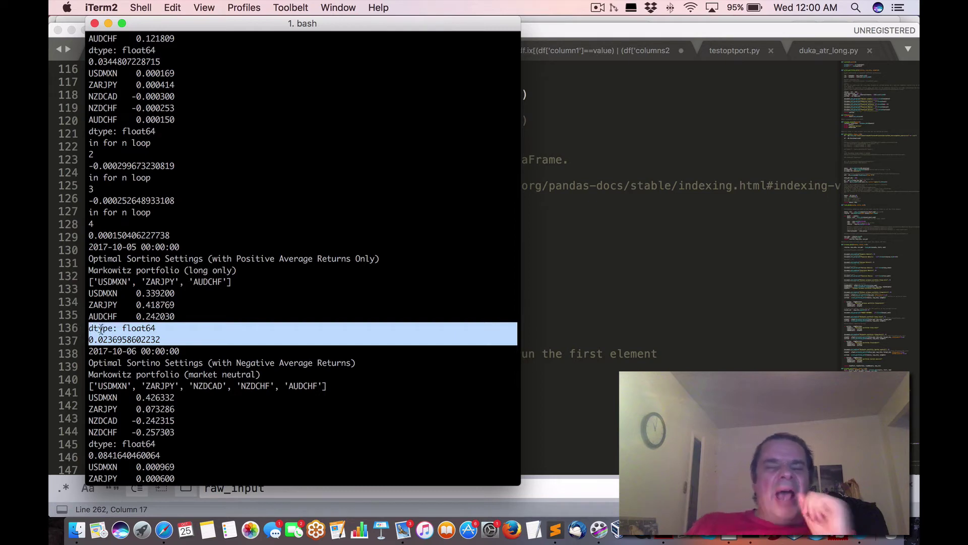
left_click(181, 340)
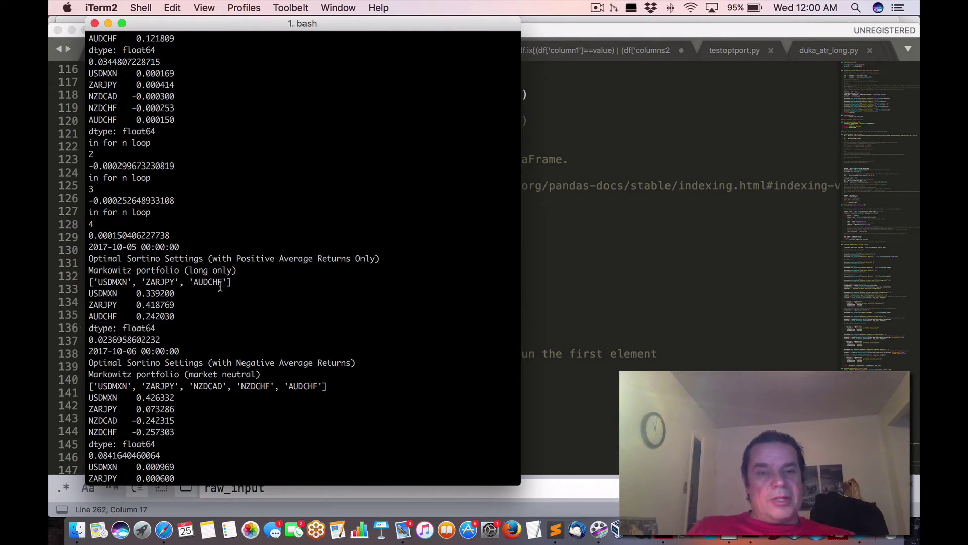
left_click_drag(236, 258, 356, 259)
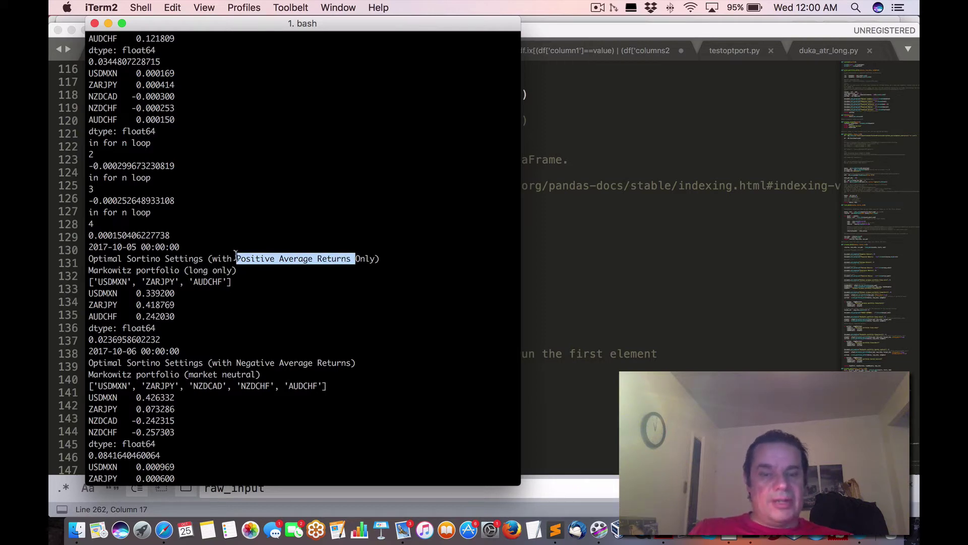
left_click(190, 317)
left_click_drag(237, 256, 351, 260)
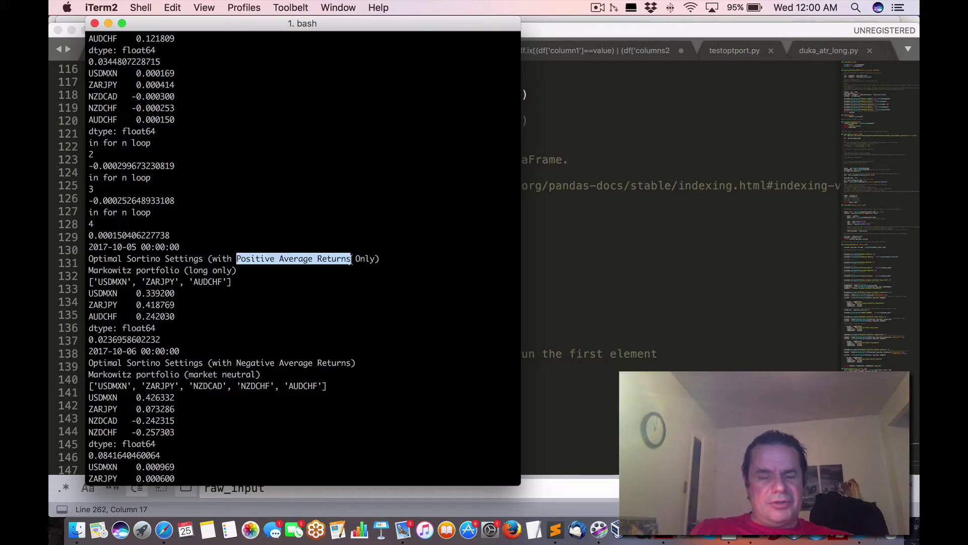
left_click(171, 342)
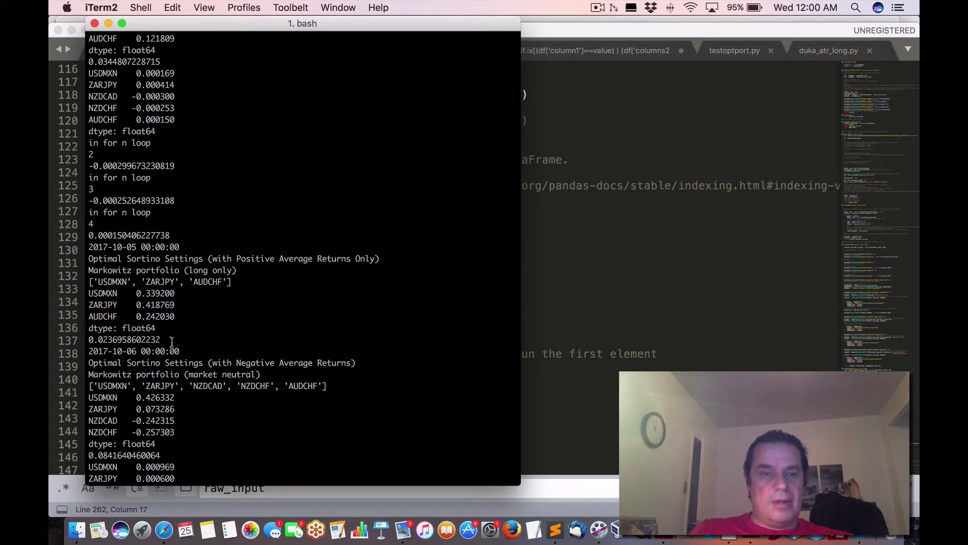
left_click_drag(171, 342, 97, 336)
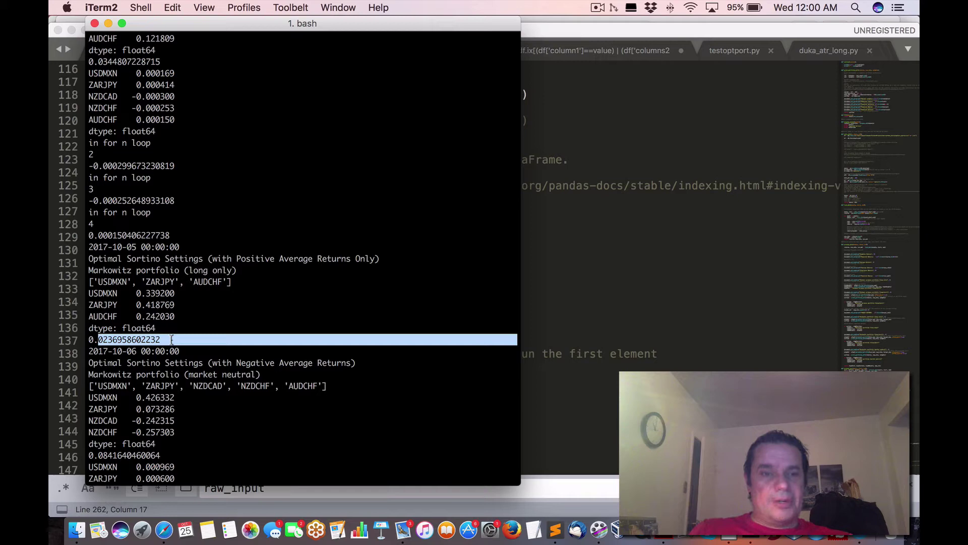
scroll(172, 341, "up", 1)
scroll(171, 340, "up", 1)
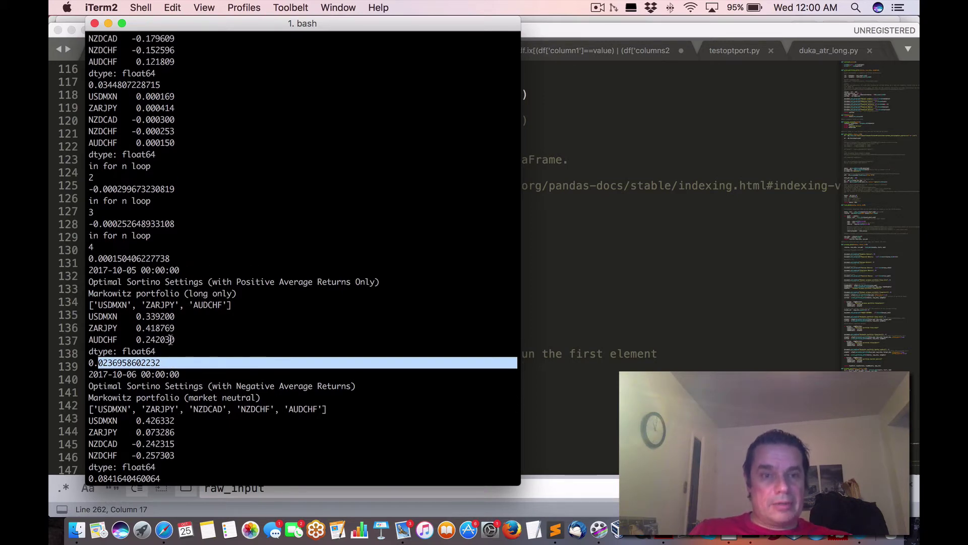
scroll(170, 339, "up", 5)
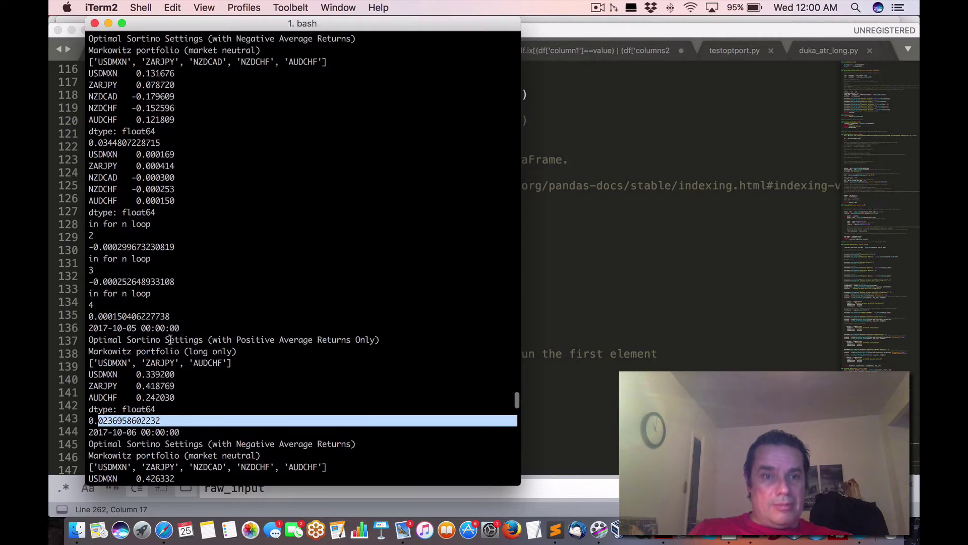
scroll(170, 339, "up", 4)
scroll(170, 339, "up", 5)
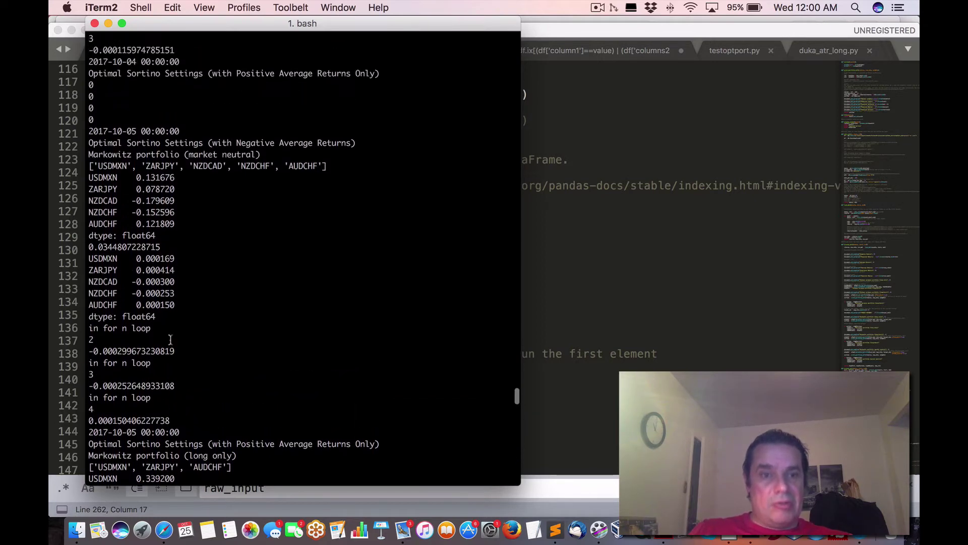
scroll(170, 339, "up", 6)
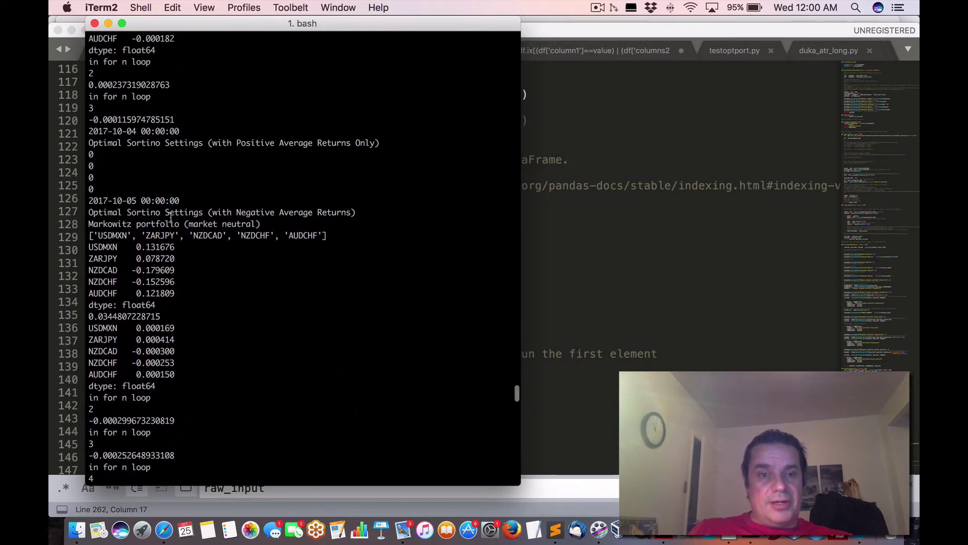
left_click_drag(378, 214, 85, 213)
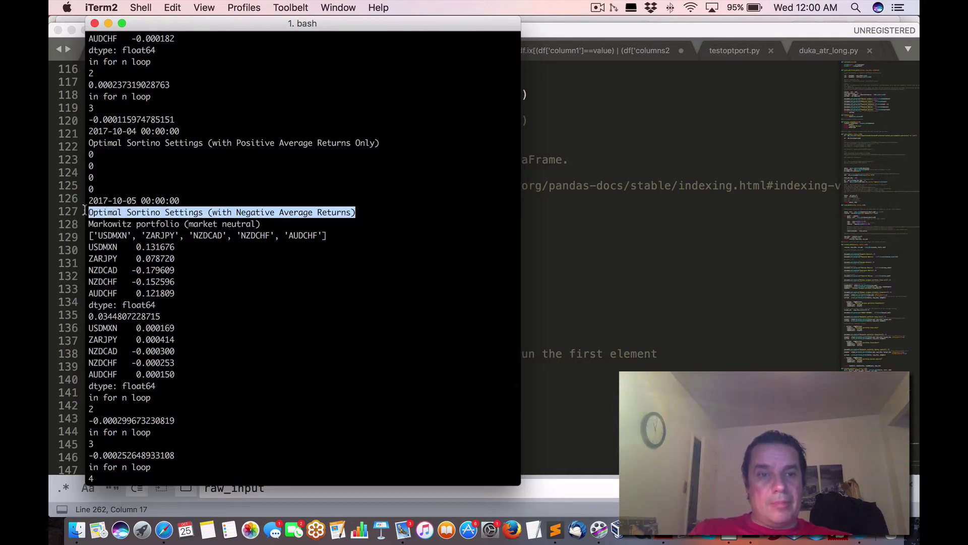
left_click(237, 209)
left_click_drag(238, 211, 351, 210)
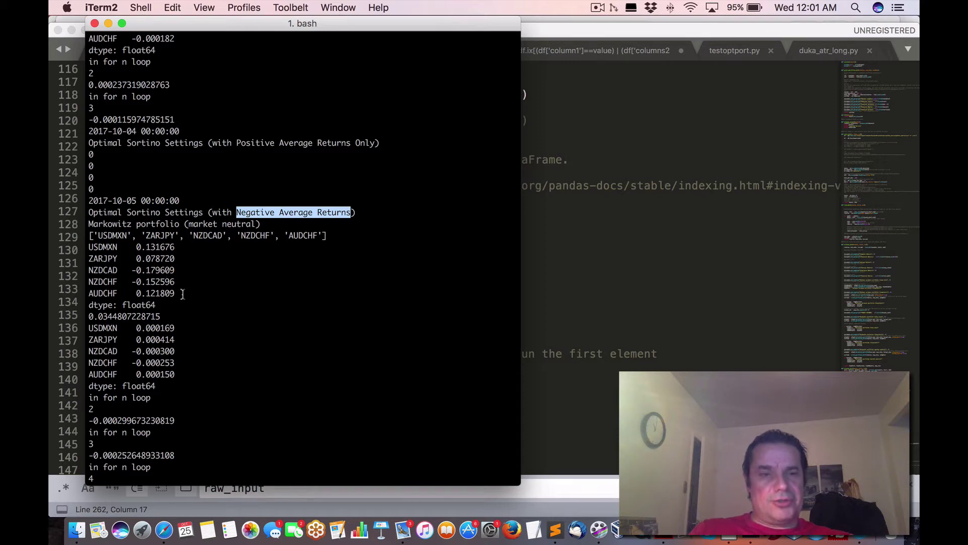
left_click_drag(181, 296, 76, 249)
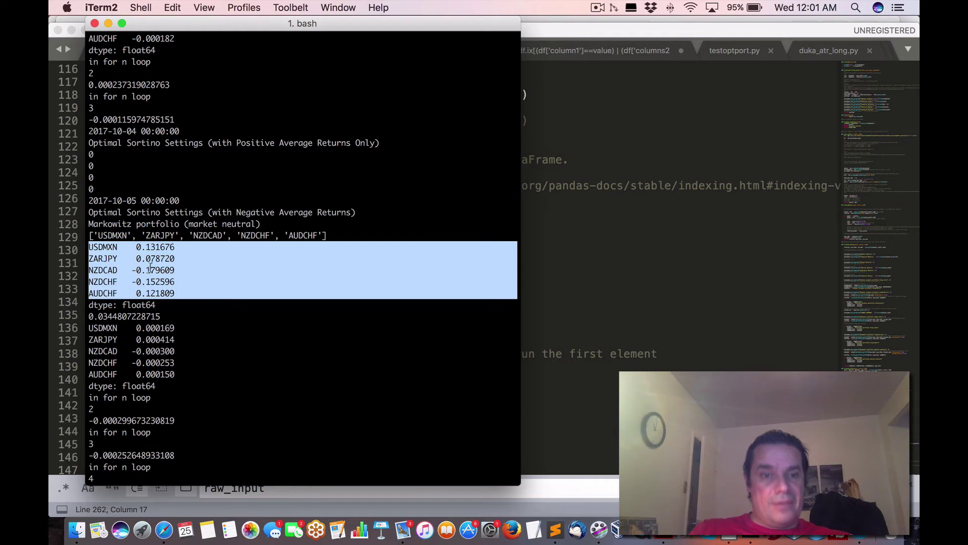
scroll(144, 296, "down", 5)
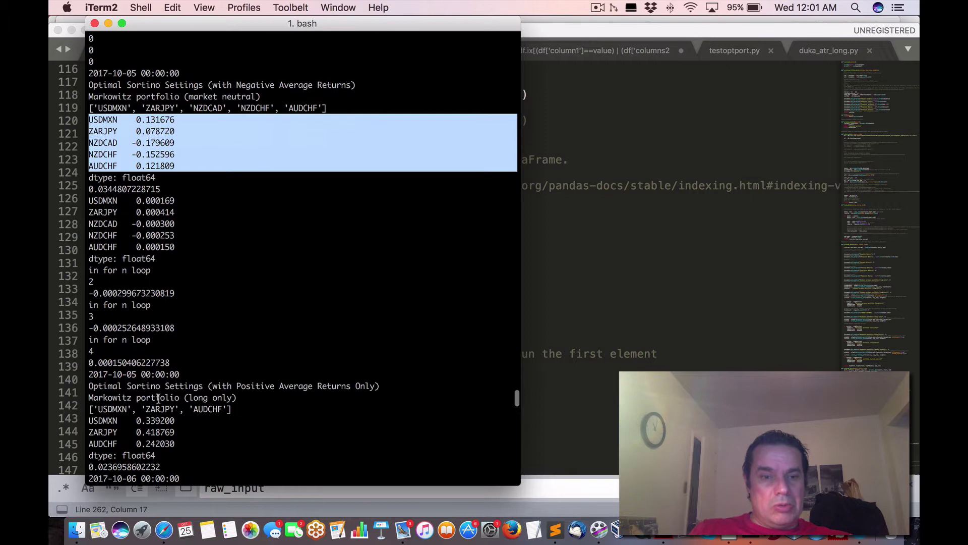
left_click_drag(189, 441, 84, 411)
left_click_drag(170, 464, 75, 463)
key("super+c")
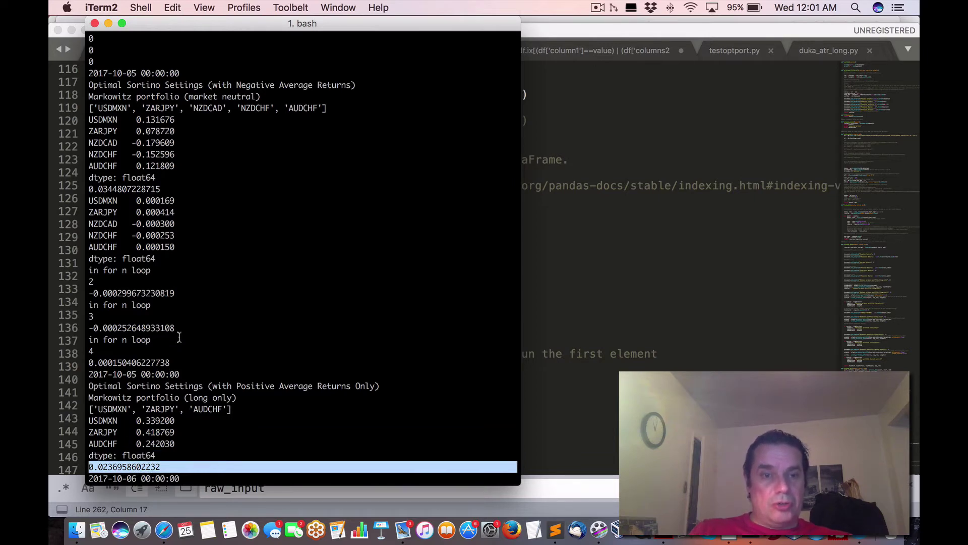
Select the 0.0236958602232 return line and paste it at the shell prompt
scroll(166, 448, "down", 3)
left_click(171, 445)
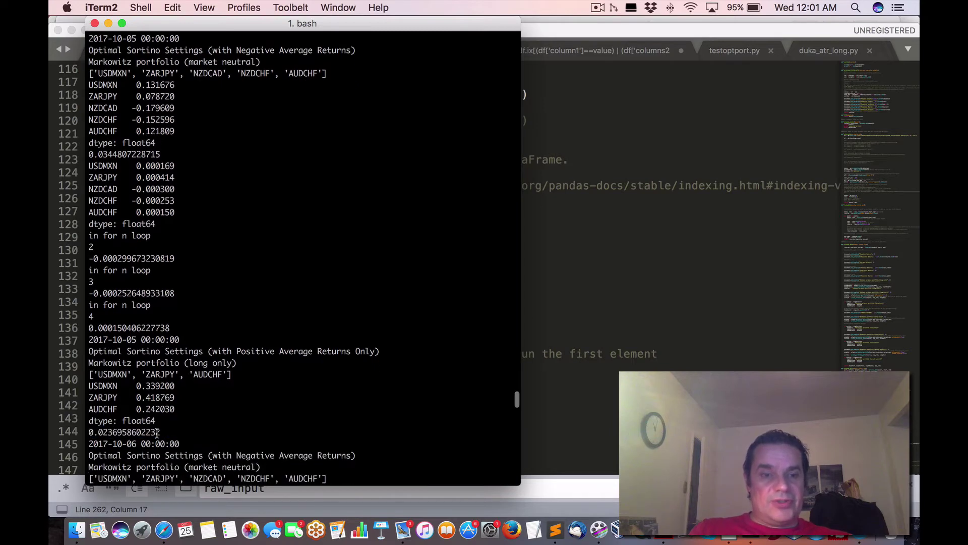
left_click_drag(163, 433, 86, 385)
left_click(171, 418)
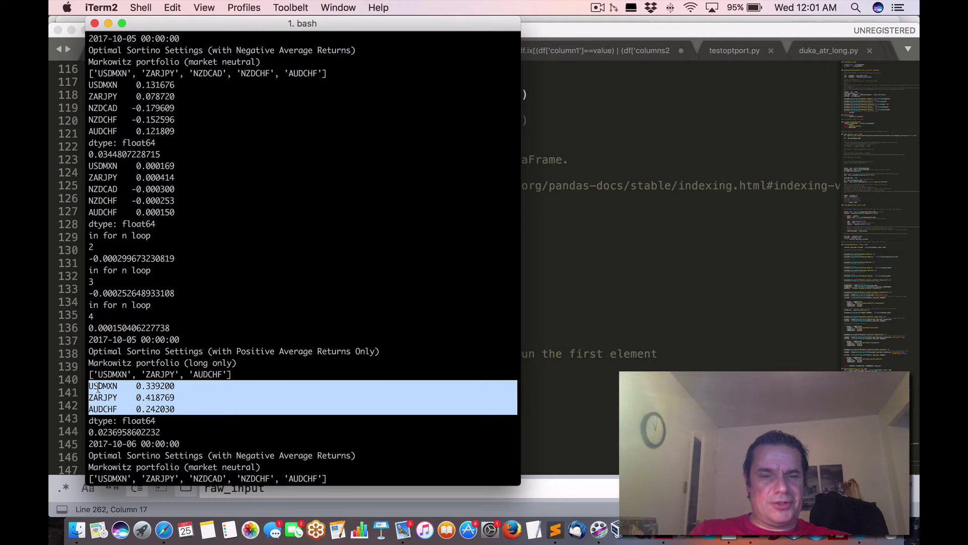
left_click_drag(166, 432, 76, 432)
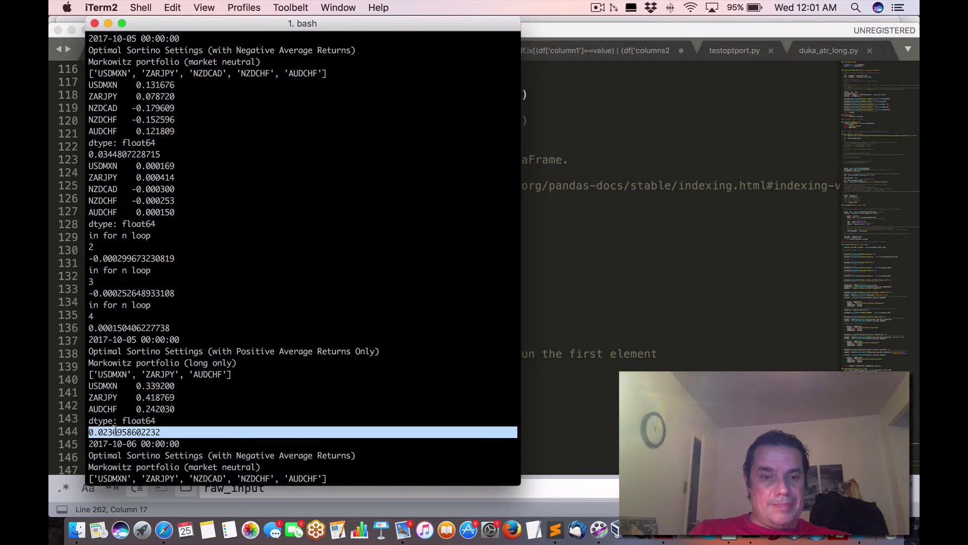
key("super+v")
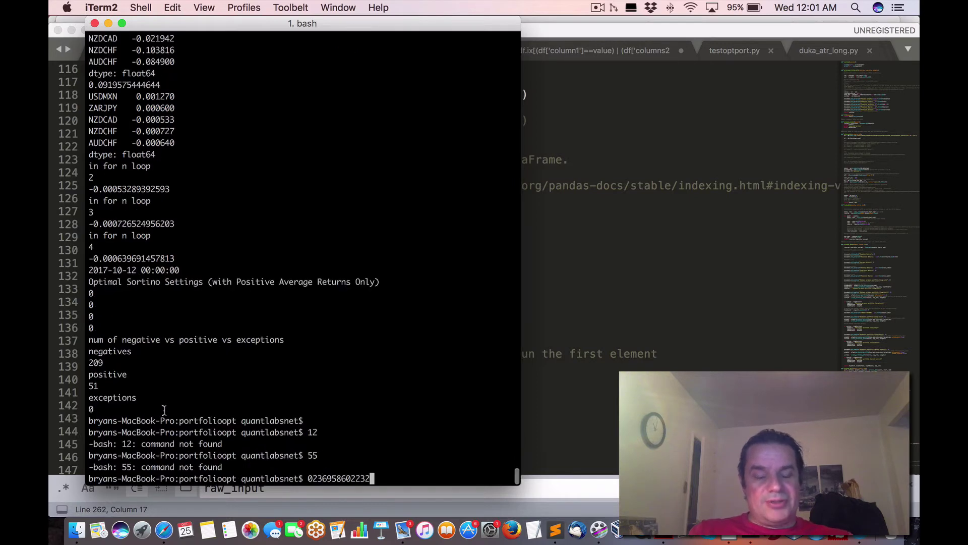
Scroll back up through the output, selecting the 0.109189544453 line, to reach 2017-10-09
scroll(200, 402, "up", 10)
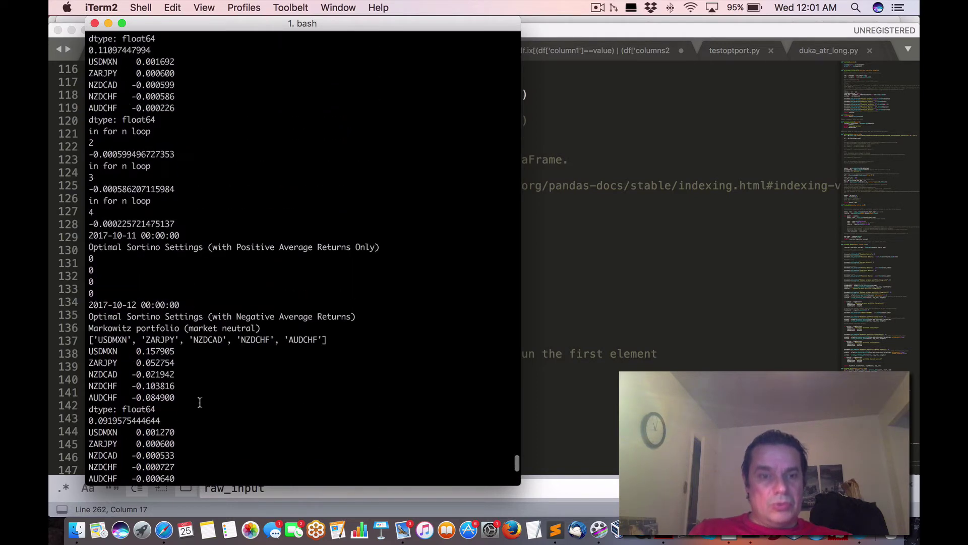
scroll(200, 401, "up", 8)
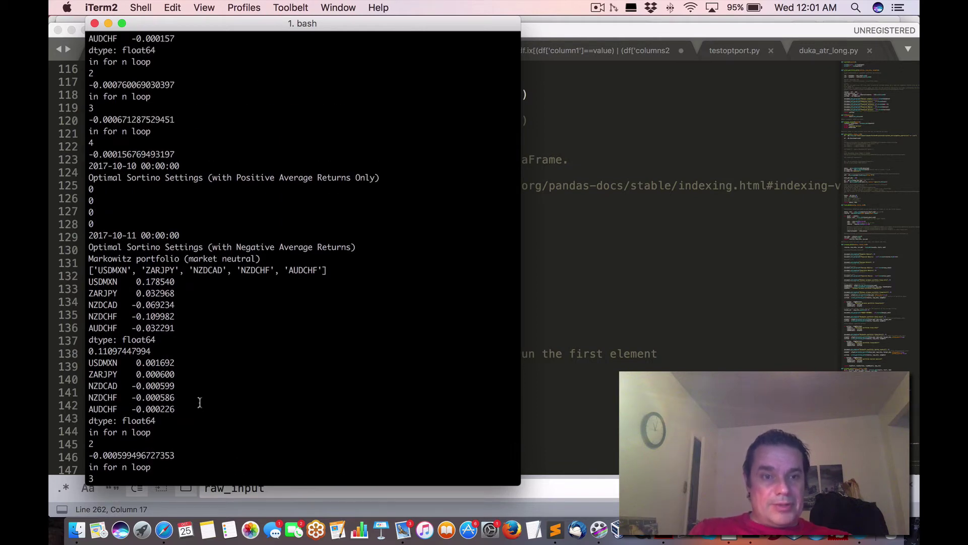
scroll(200, 402, "up", 6)
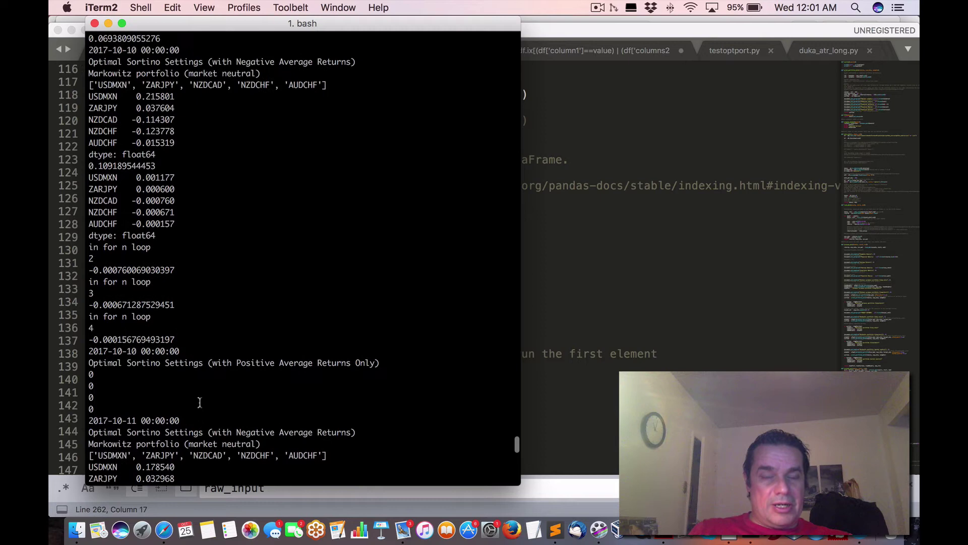
scroll(200, 402, "up", 4)
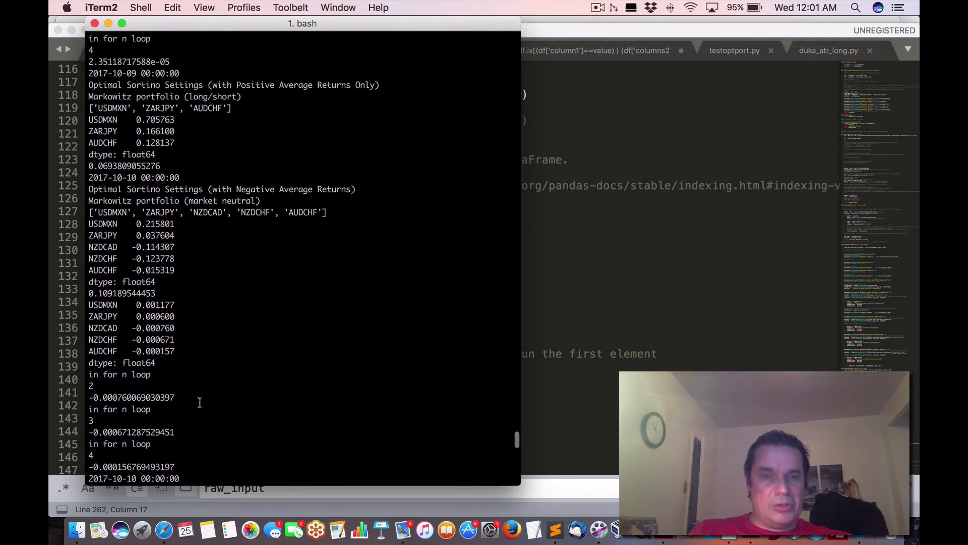
scroll(199, 402, "up", 1)
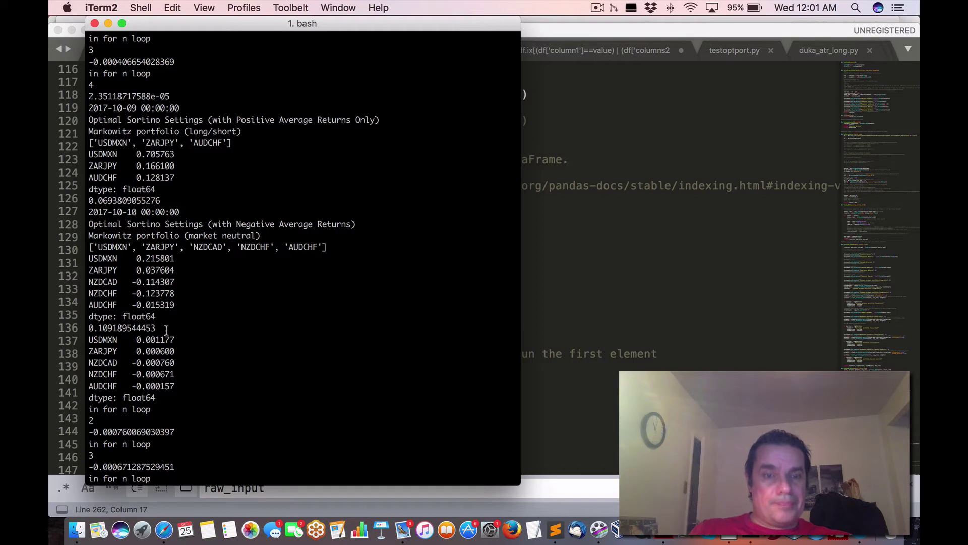
triple_click(125, 330)
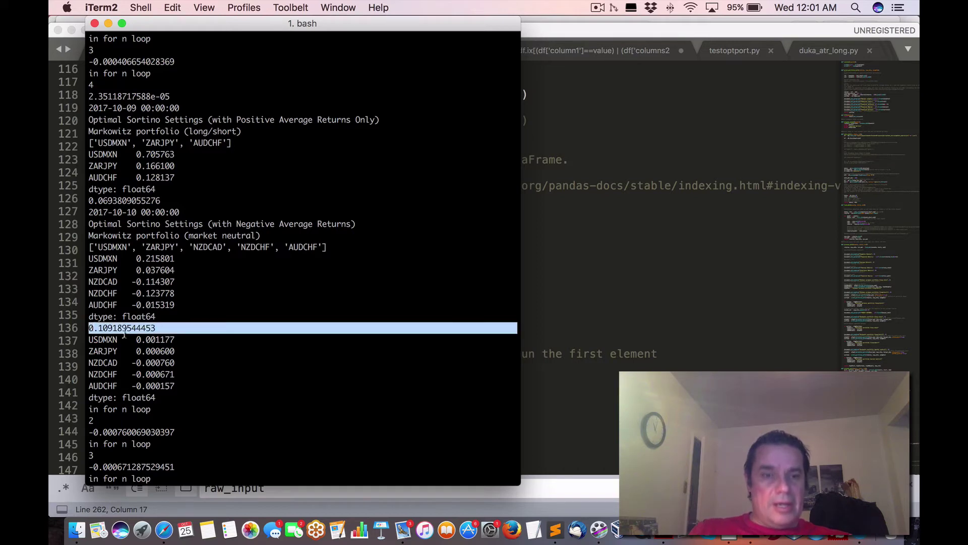
scroll(124, 331, "up", 3)
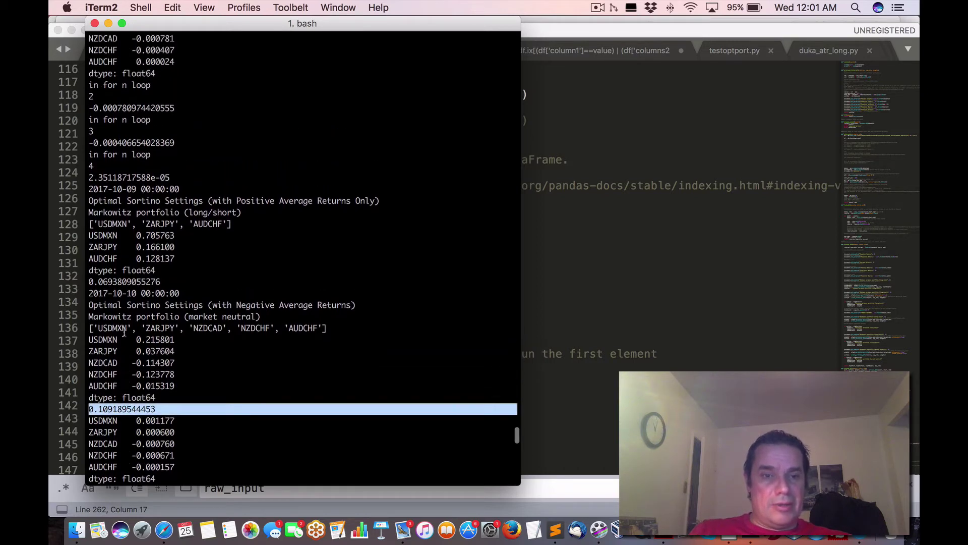
scroll(162, 343, "up", 1)
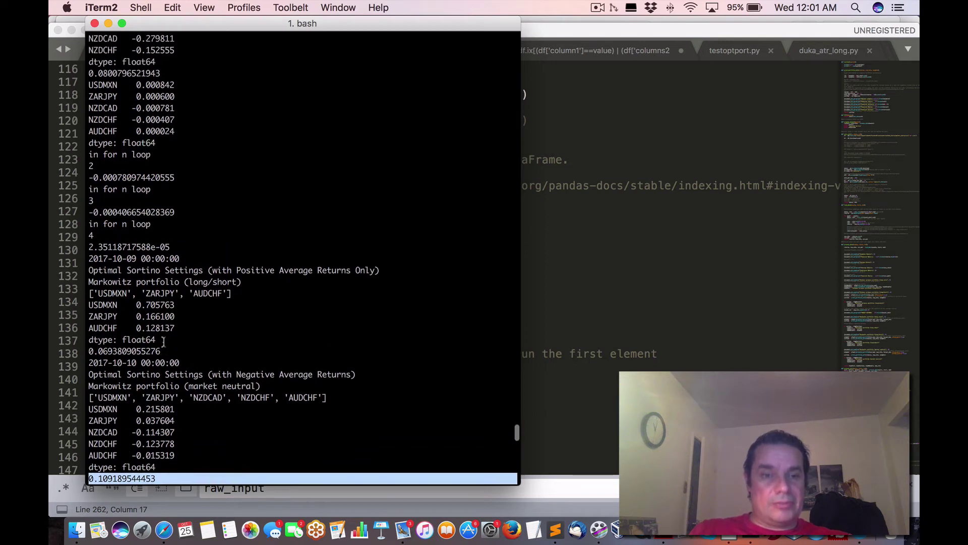
scroll(164, 342, "up", 5)
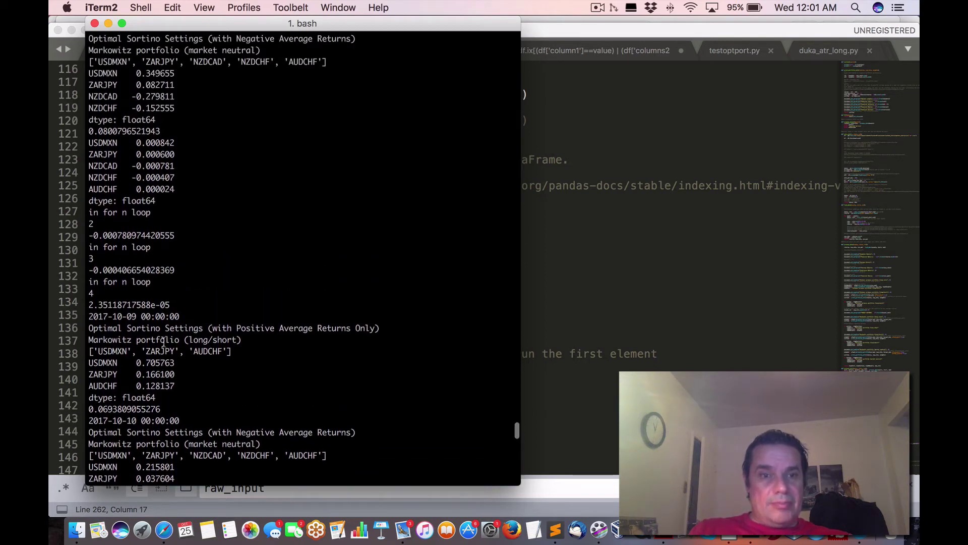
Highlight the market-neutral block's five pairs, NZDCAD/NZDCHF weights and 'Negative Average Returns' label
scroll(163, 342, "up", 2)
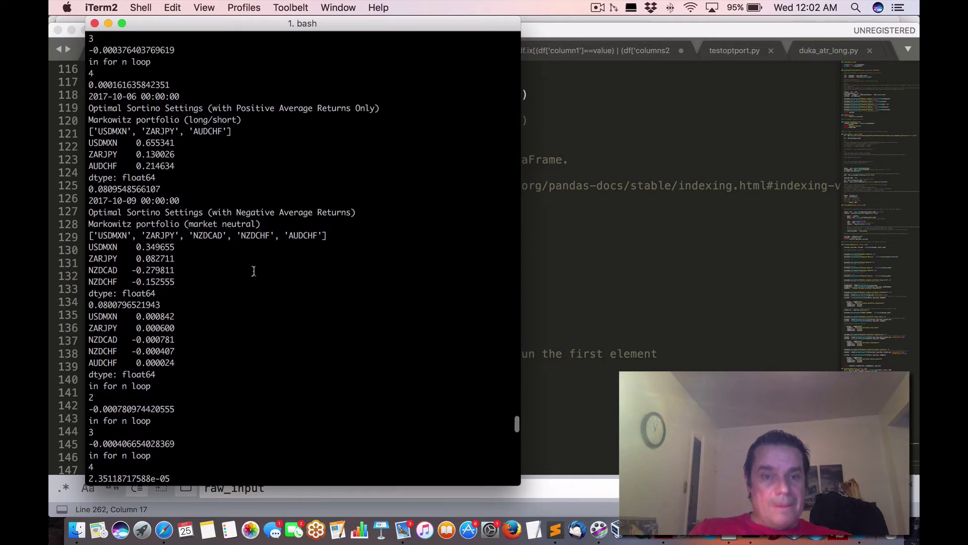
left_click_drag(330, 237, 91, 235)
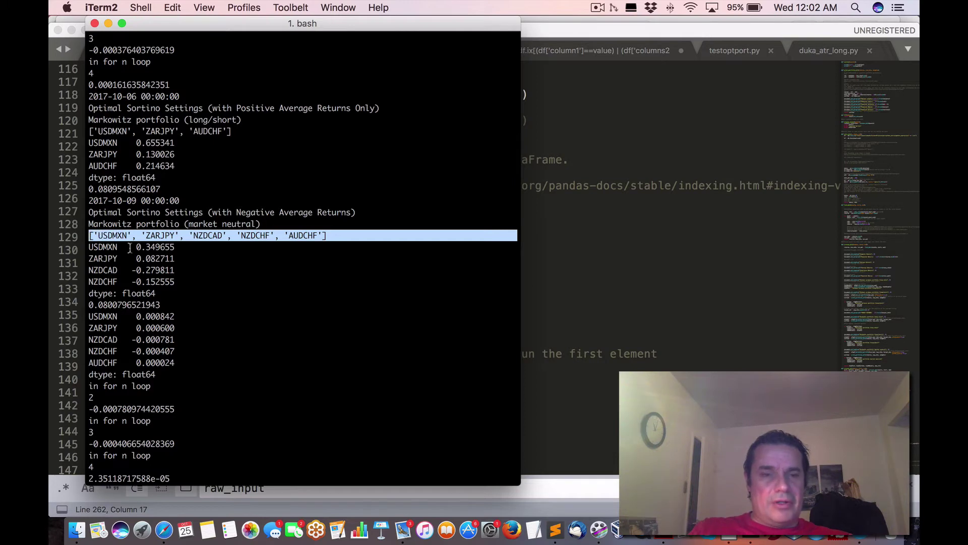
left_click_drag(175, 281, 91, 269)
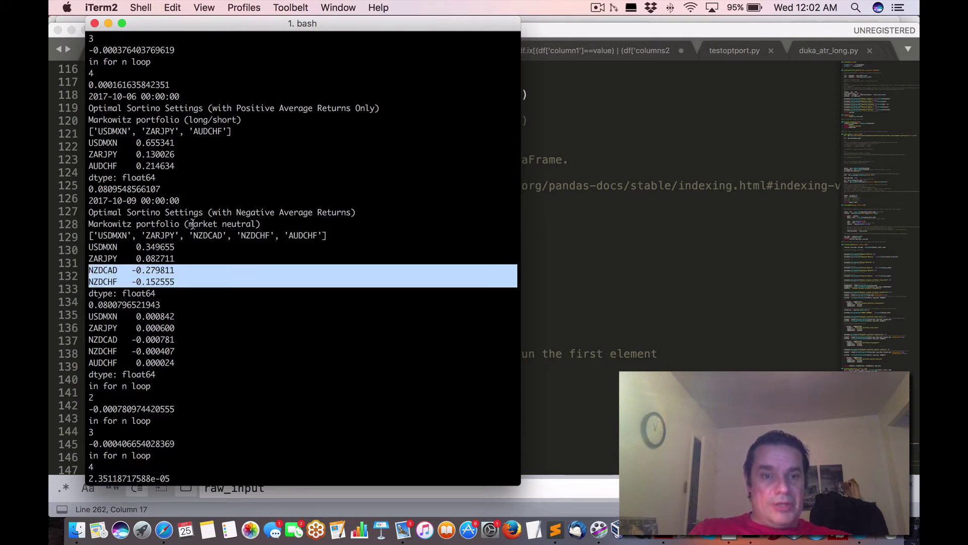
left_click_drag(189, 223, 257, 224)
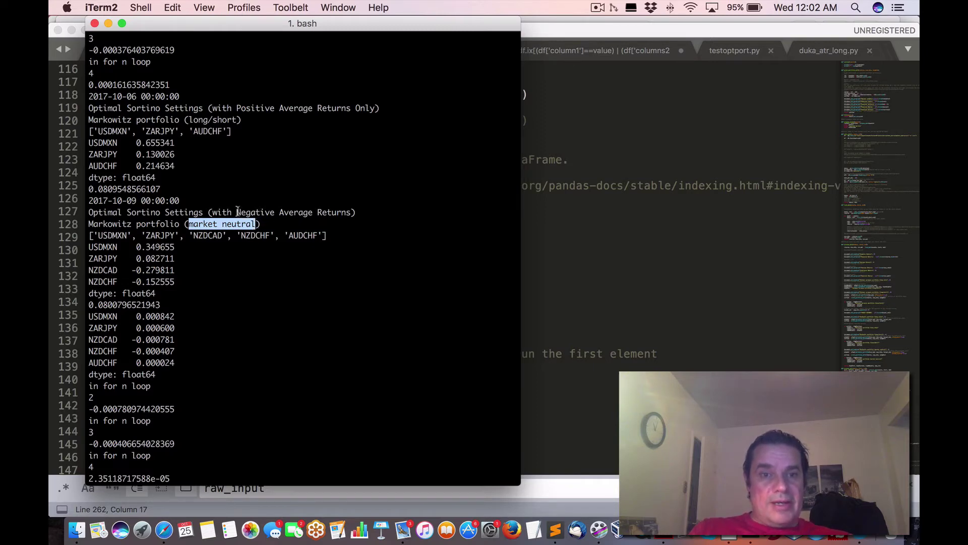
left_click_drag(236, 213, 325, 221)
left_click_drag(175, 281, 84, 270)
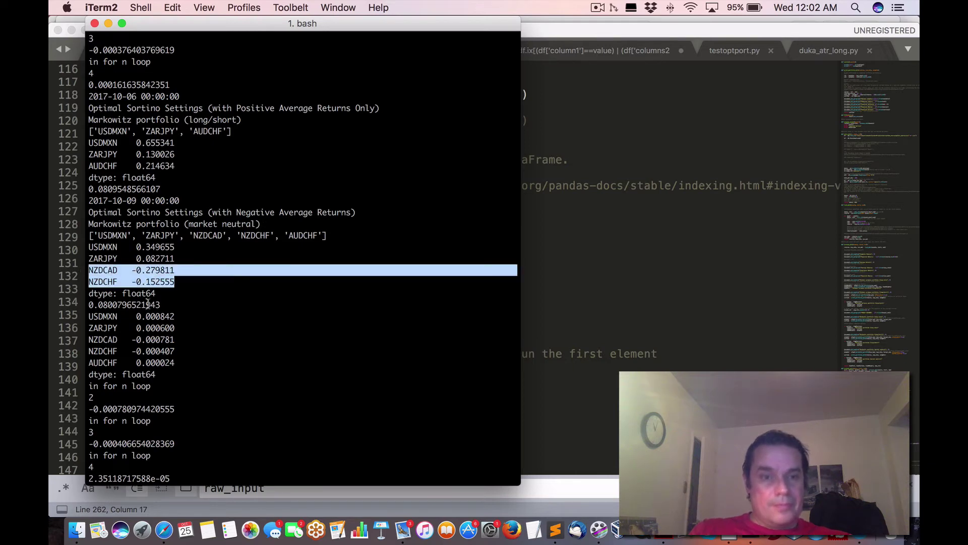
Highlight the dtype line with 0.0800796521943 and the 'Positive Average Returns' heading
scroll(148, 302, "down", 1)
left_click_drag(169, 291, 84, 282)
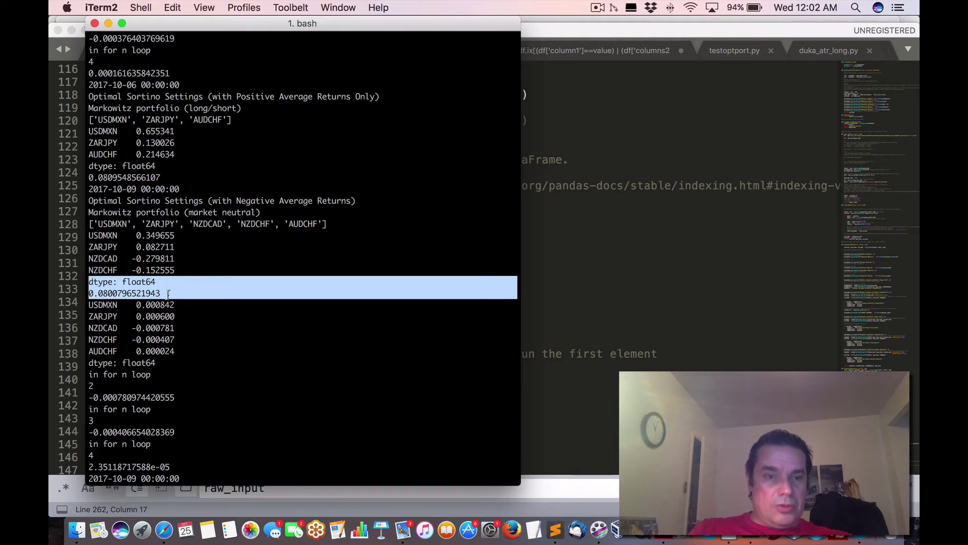
scroll(131, 343, "down", 5)
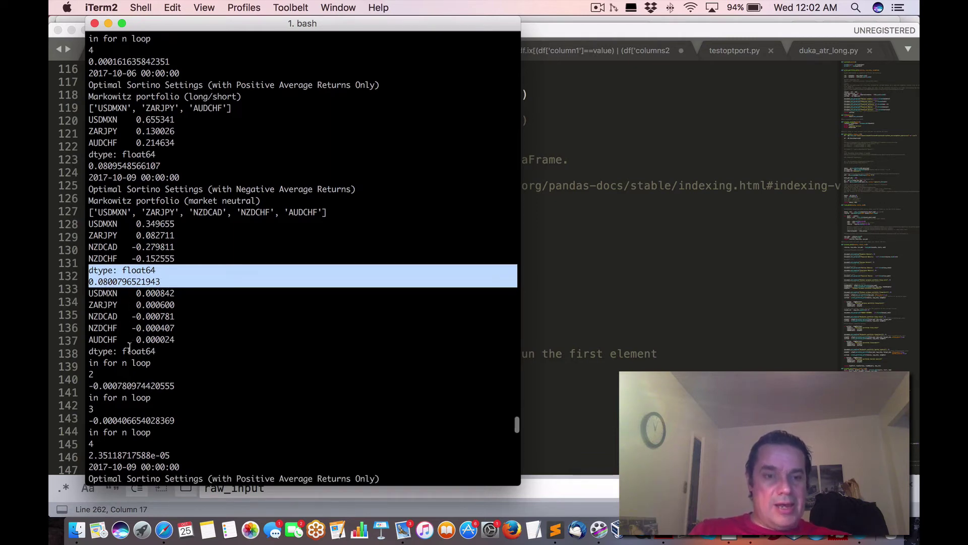
scroll(130, 344, "down", 1)
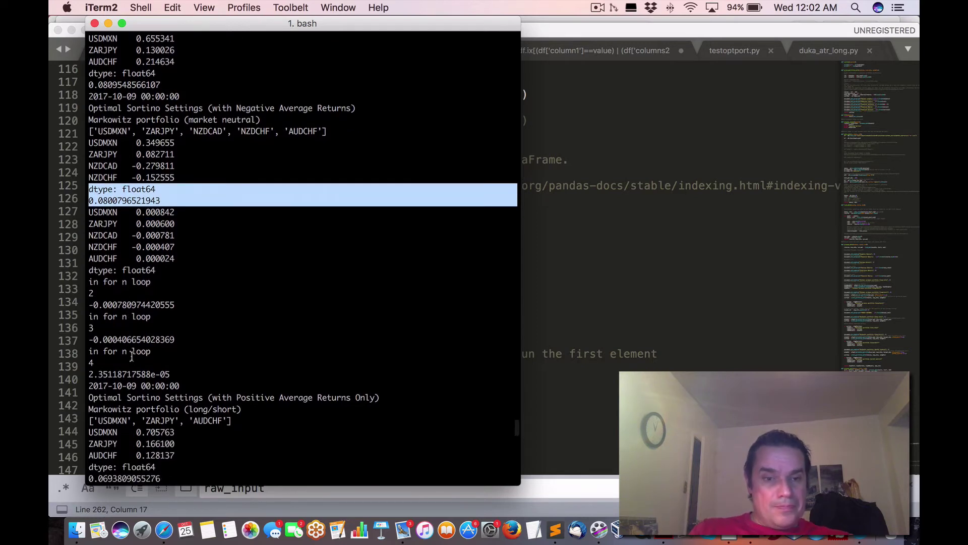
left_click_drag(237, 395, 316, 401)
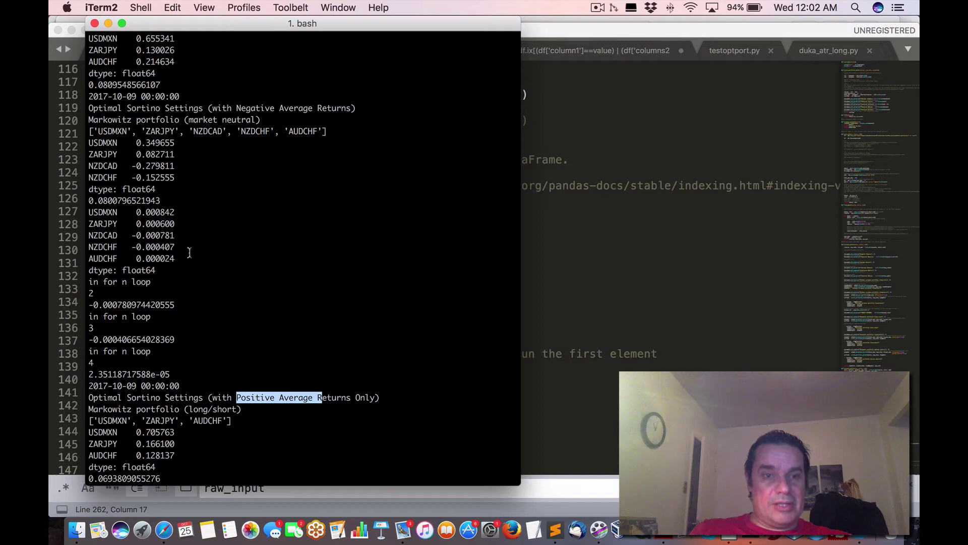
left_click_drag(190, 252, 88, 236)
Highlight the 2017-10-09 long/short return line, ZARJPY and AUDCHF rows, and 'Positive Average Returns Only'
scroll(159, 317, "down", 3)
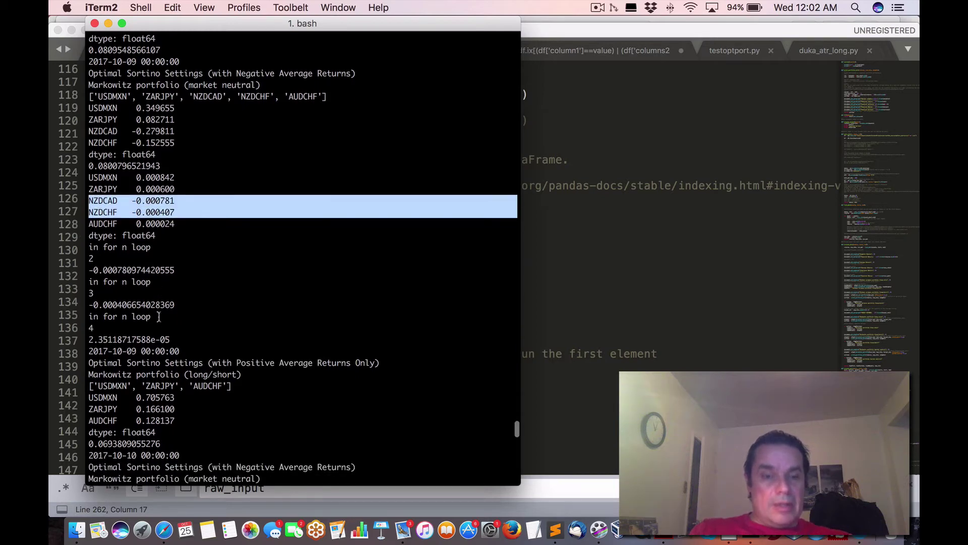
scroll(159, 317, "down", 1)
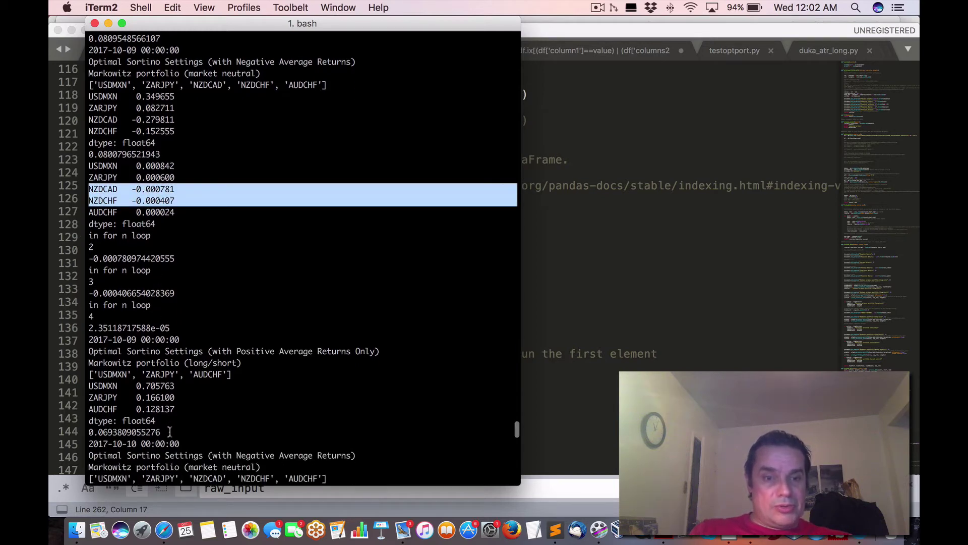
left_click_drag(170, 432, 81, 433)
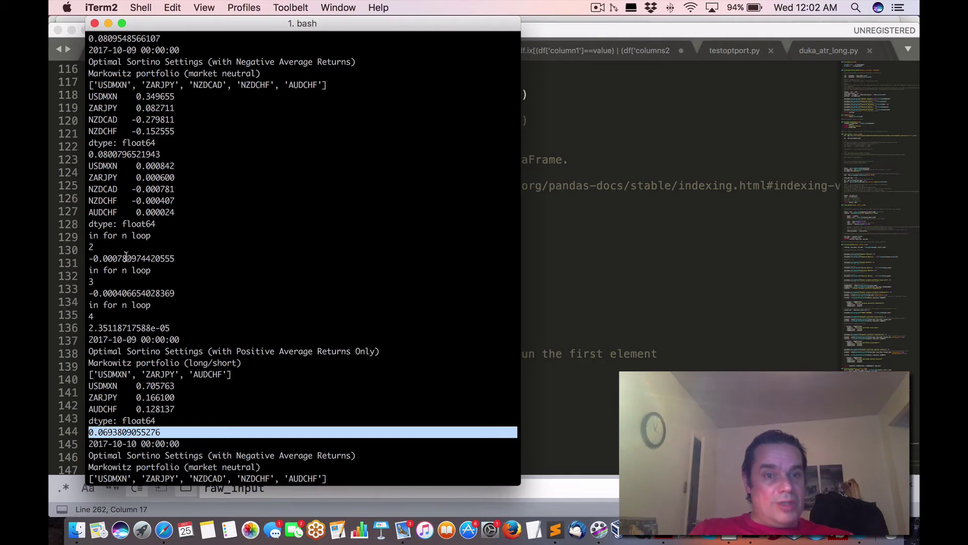
scroll(155, 278, "up", 2)
scroll(166, 298, "down", 3)
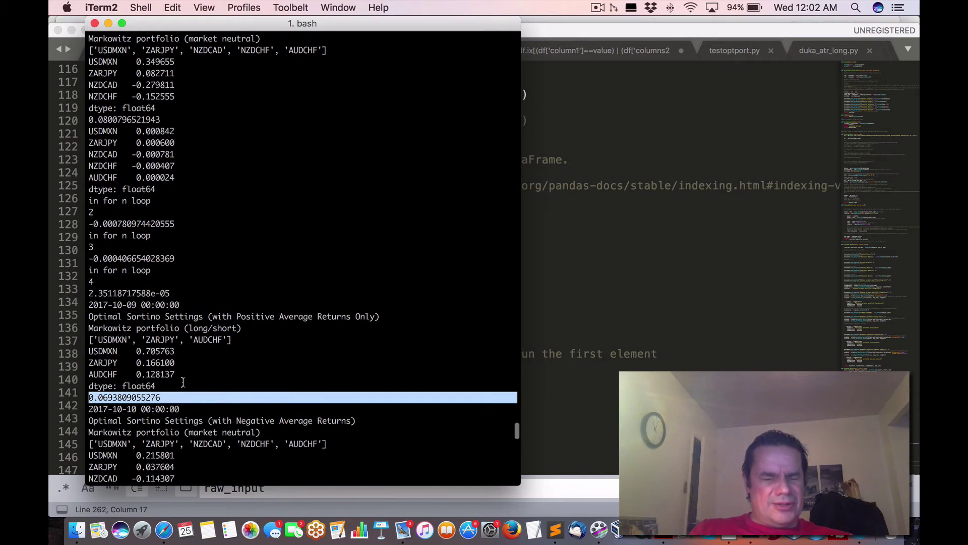
left_click_drag(185, 374, 178, 341)
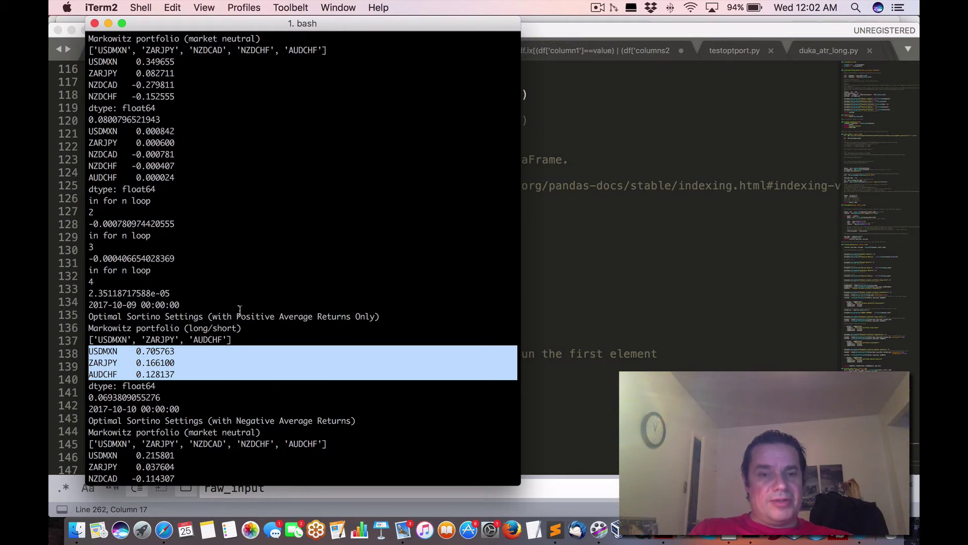
left_click_drag(241, 316, 375, 317)
scroll(337, 327, "up", 10)
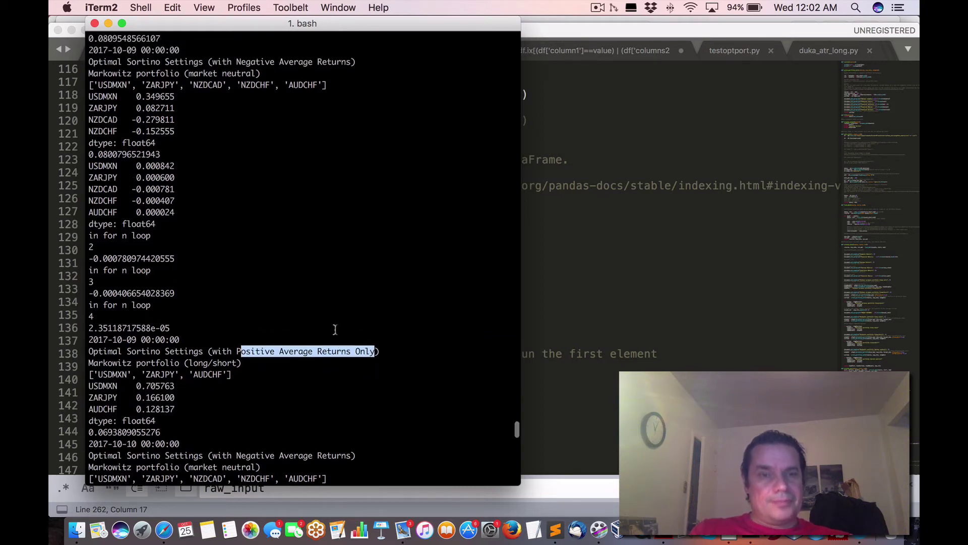
scroll(247, 303, "up", 15)
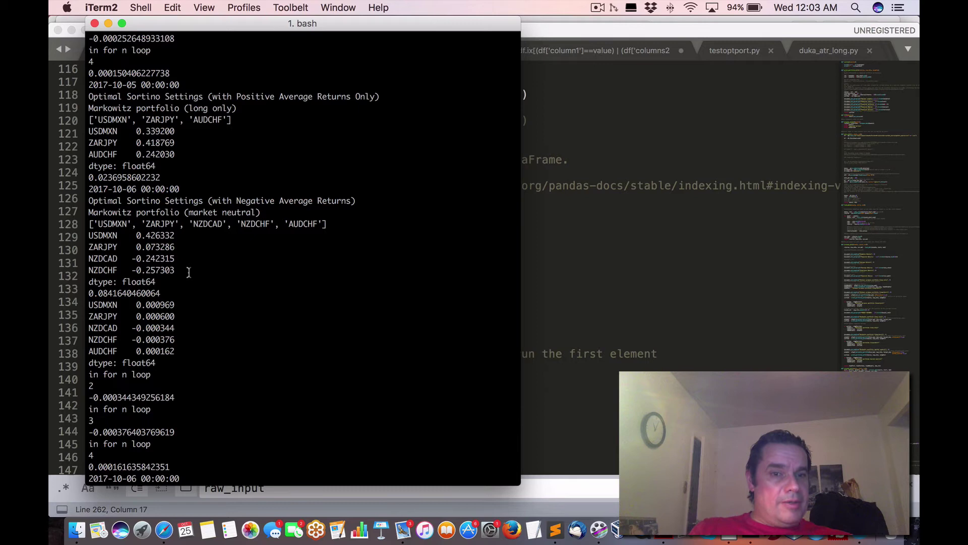
Highlight the four market-neutral weight rows and the positive-returns settings note
left_click_drag(188, 272, 122, 246)
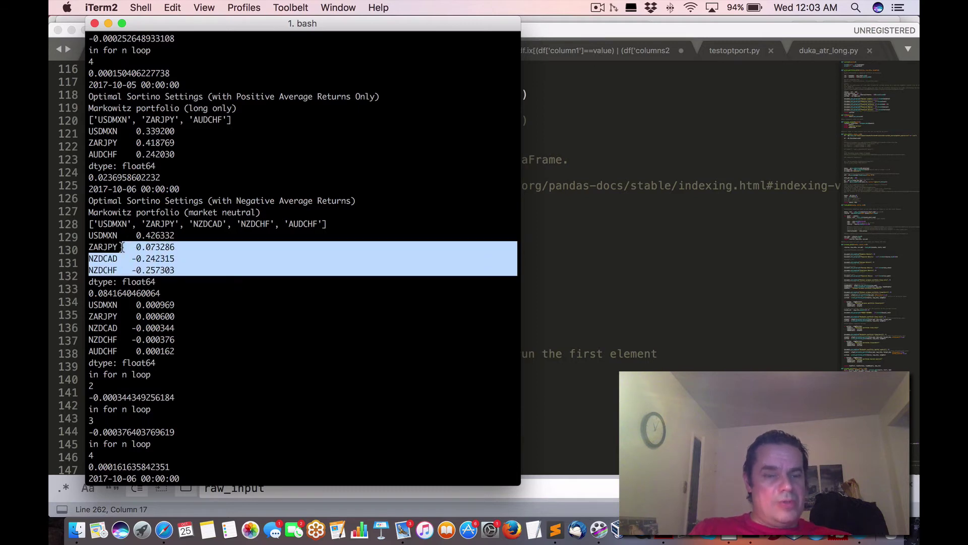
left_click(183, 271)
left_click_drag(193, 271, 81, 234)
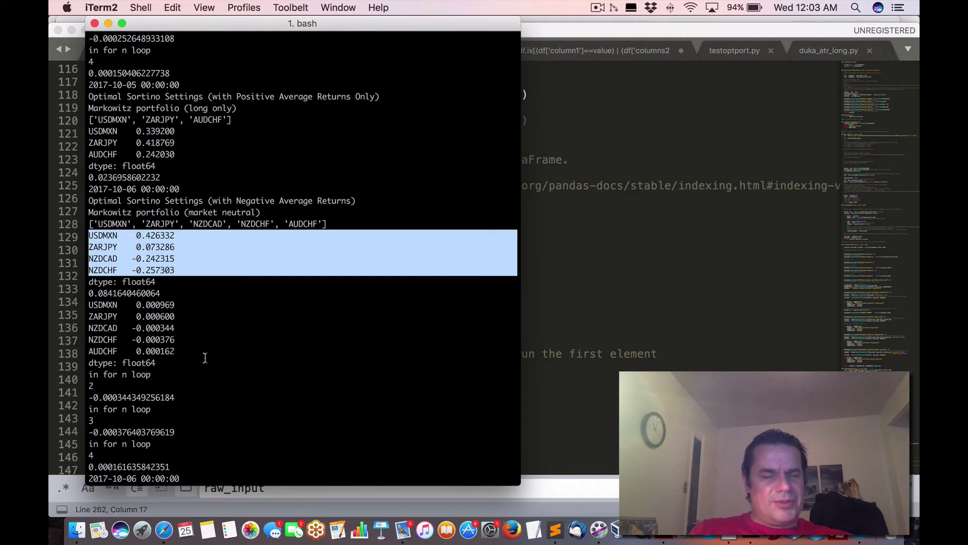
scroll(193, 372, "down", 3)
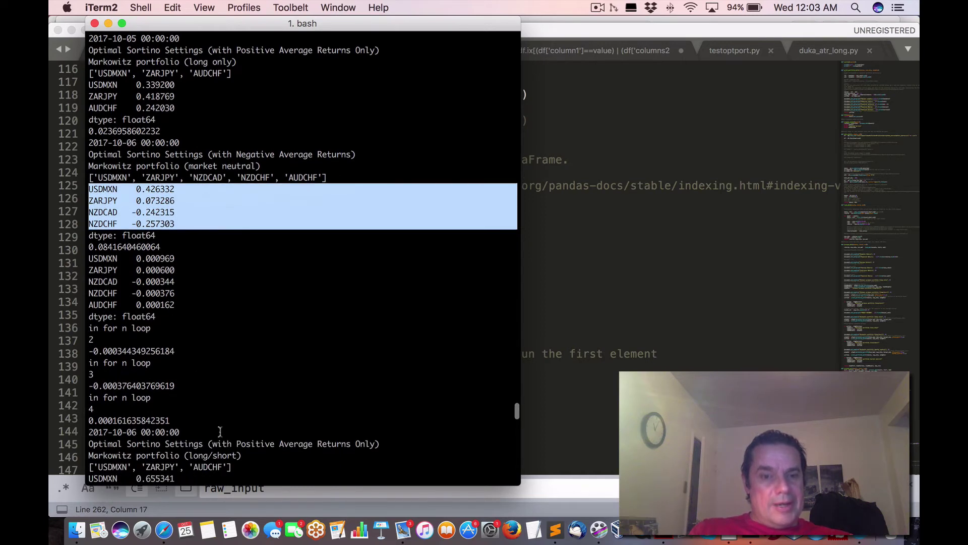
left_click_drag(214, 443, 306, 450)
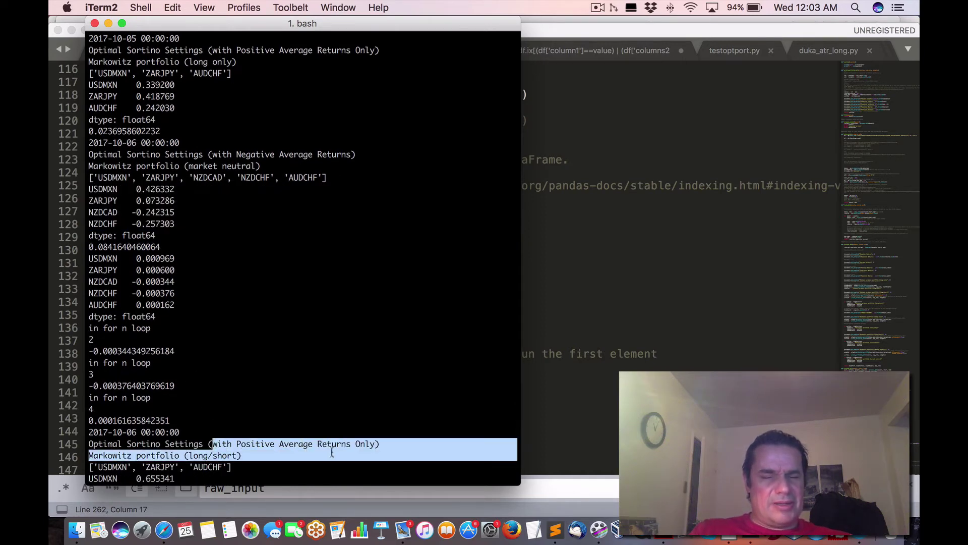
left_click_drag(384, 450, 375, 444)
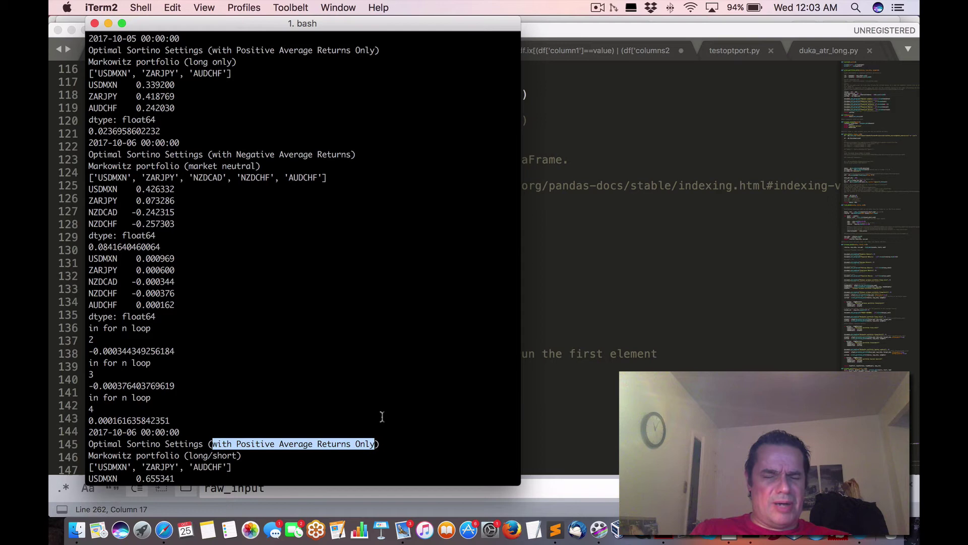
Scroll up and highlight the 2017-10-06 market neutral portfolio heading
scroll(382, 416, "up", 7)
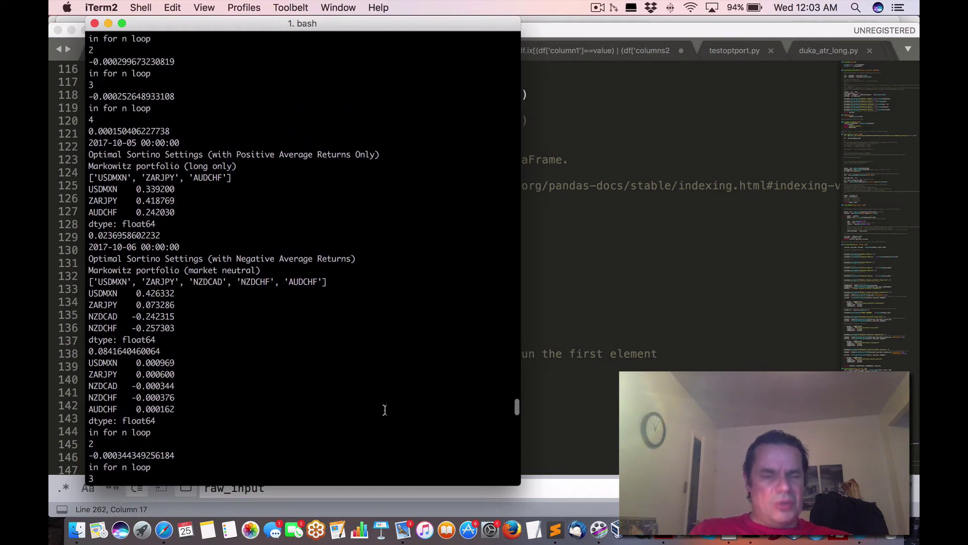
scroll(385, 409, "up", 3)
scroll(384, 409, "down", 6)
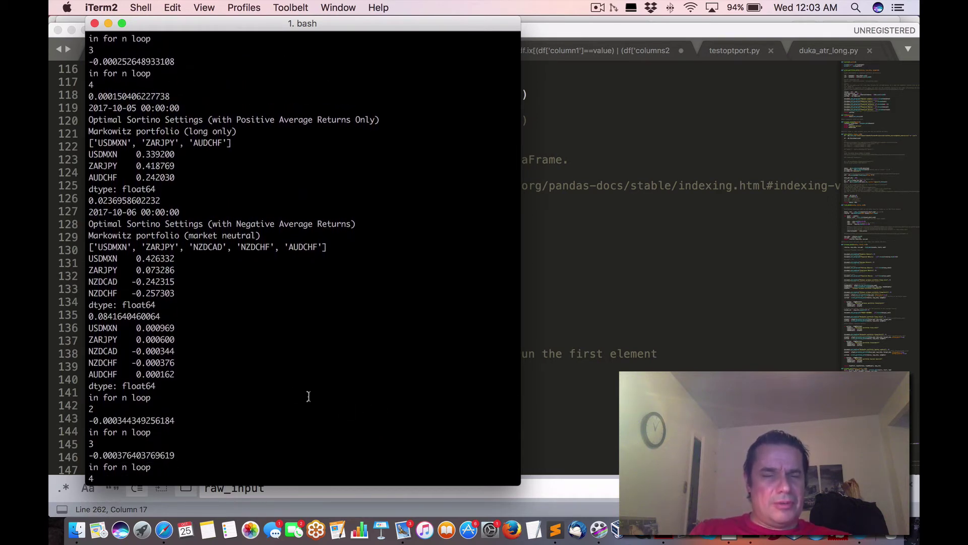
scroll(252, 384, "up", 5)
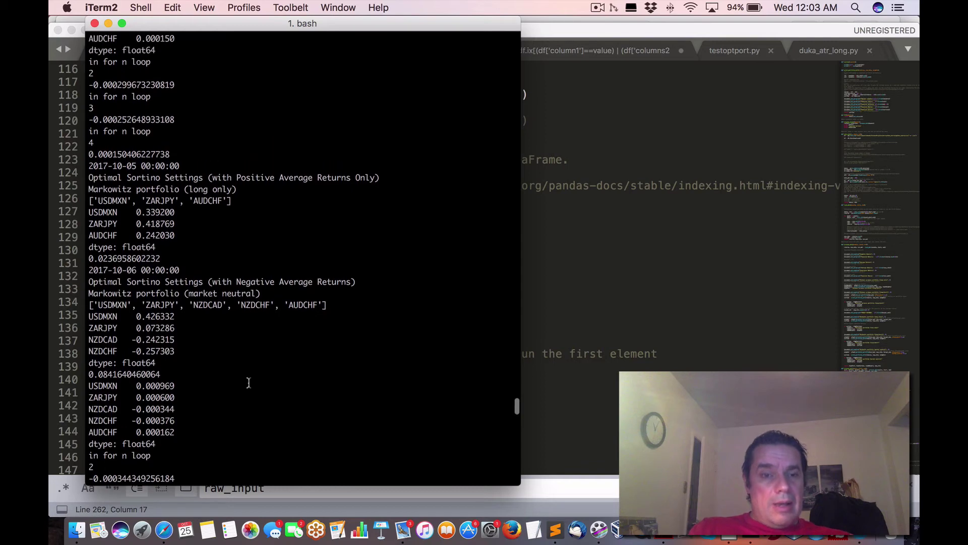
scroll(249, 383, "up", 1)
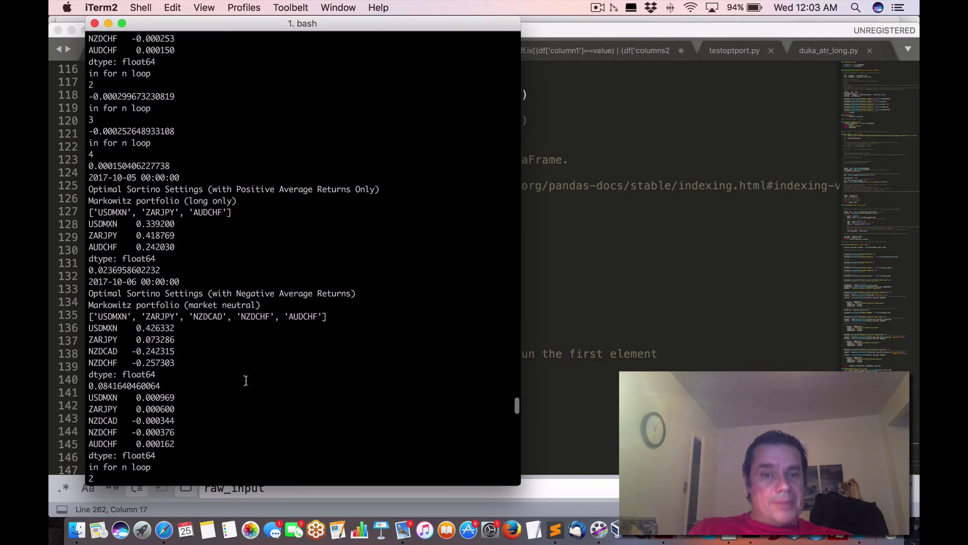
triple_click(267, 304)
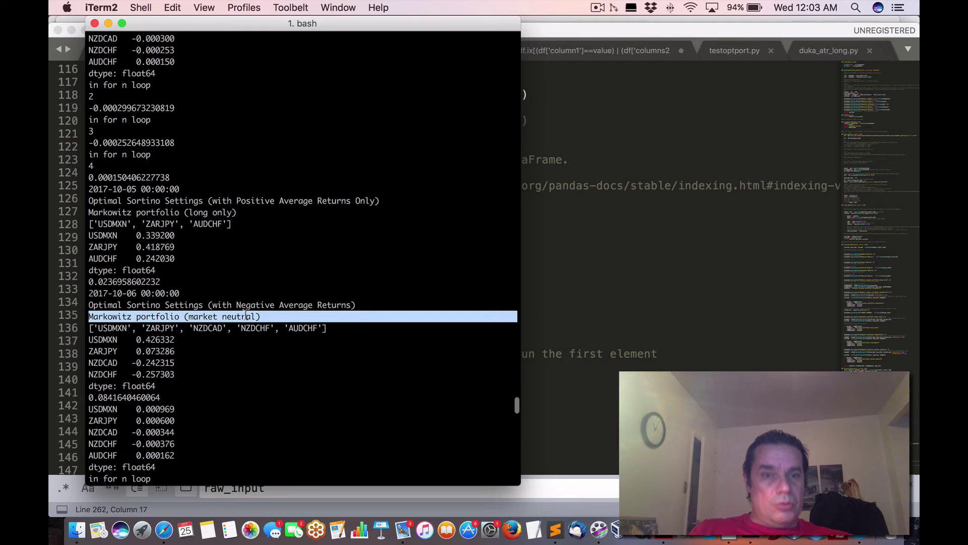
Highlight the Optimal Sortino Settings heading
scroll(246, 316, "up", 1)
left_click_drag(240, 223, 78, 219)
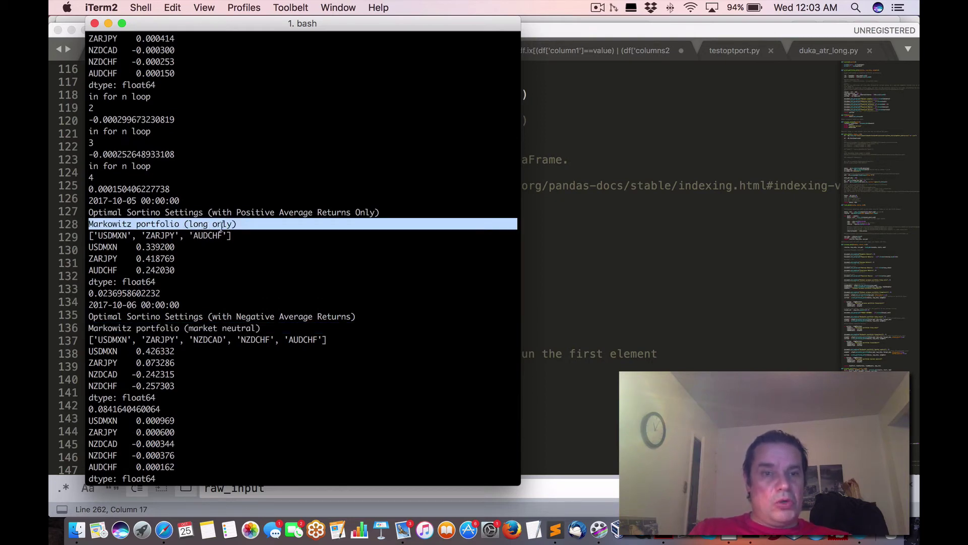
left_click(210, 277)
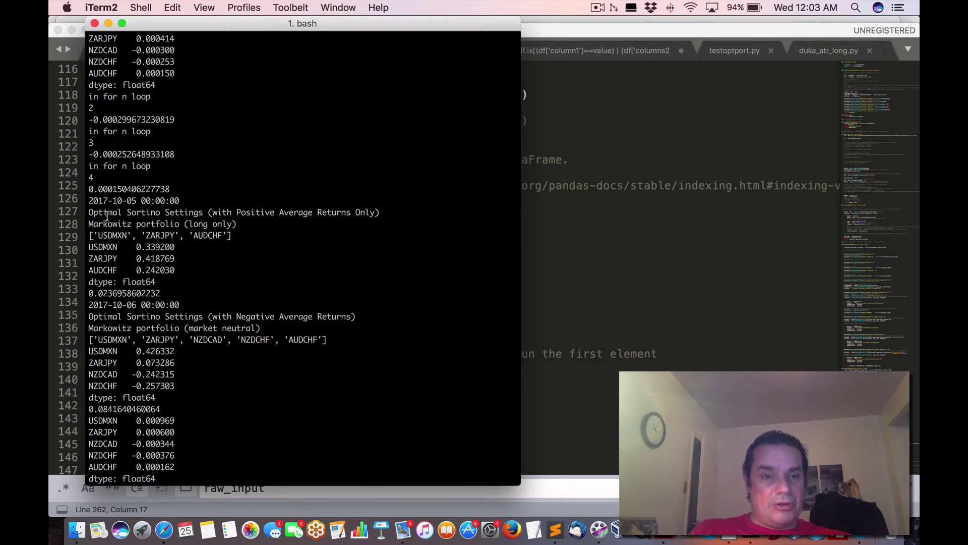
left_click_drag(94, 212, 260, 212)
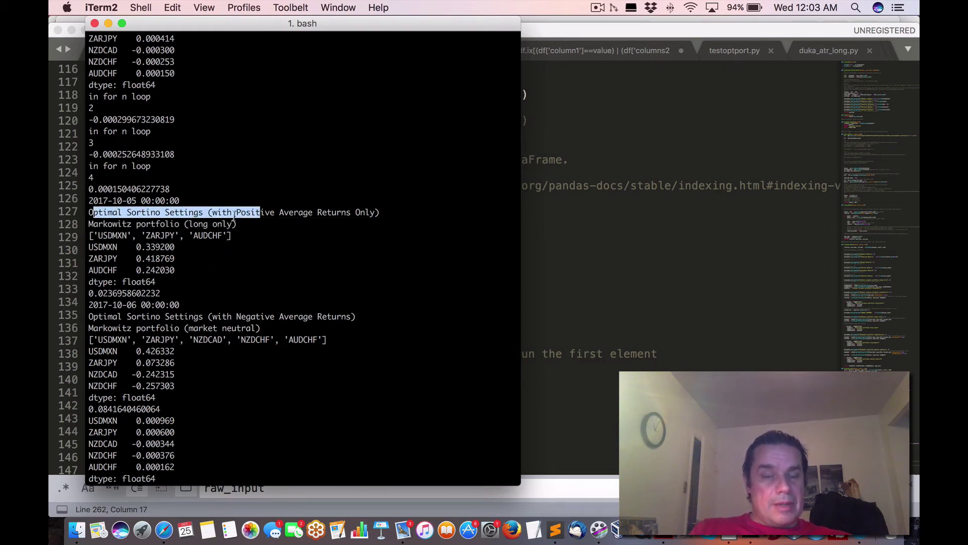
Highlight the long-only heading, USDMXN/ZARJPY/AUDCHF weights and 0.0236958602232 line, then scroll up
scroll(271, 253, "up", 1)
scroll(271, 254, "up", 1)
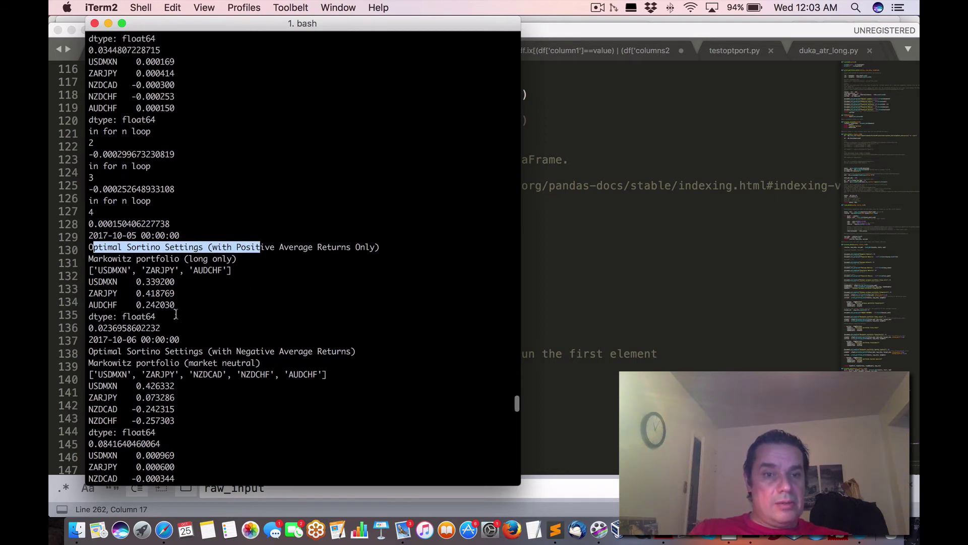
left_click_drag(271, 261, 75, 257)
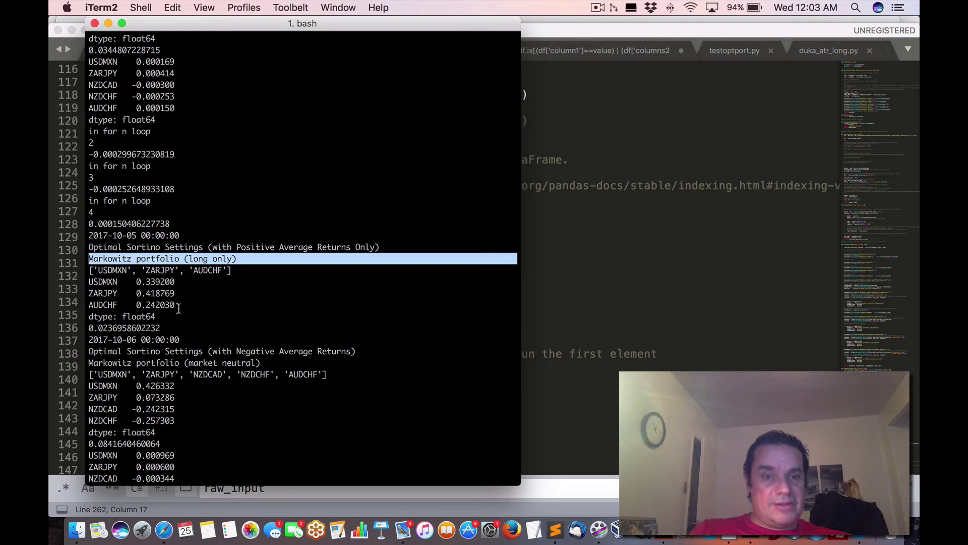
left_click_drag(178, 308, 87, 279)
left_click_drag(171, 327, 66, 320)
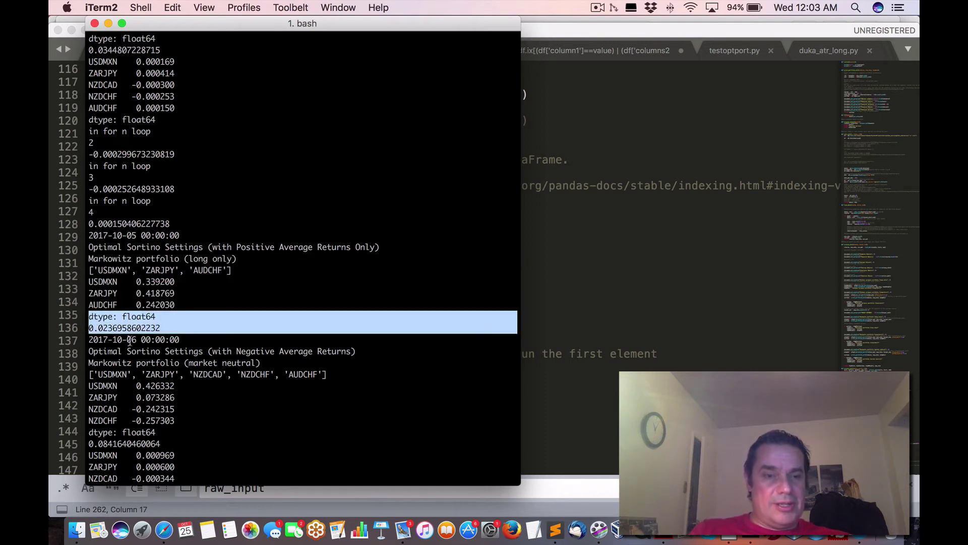
scroll(129, 345, "up", 6)
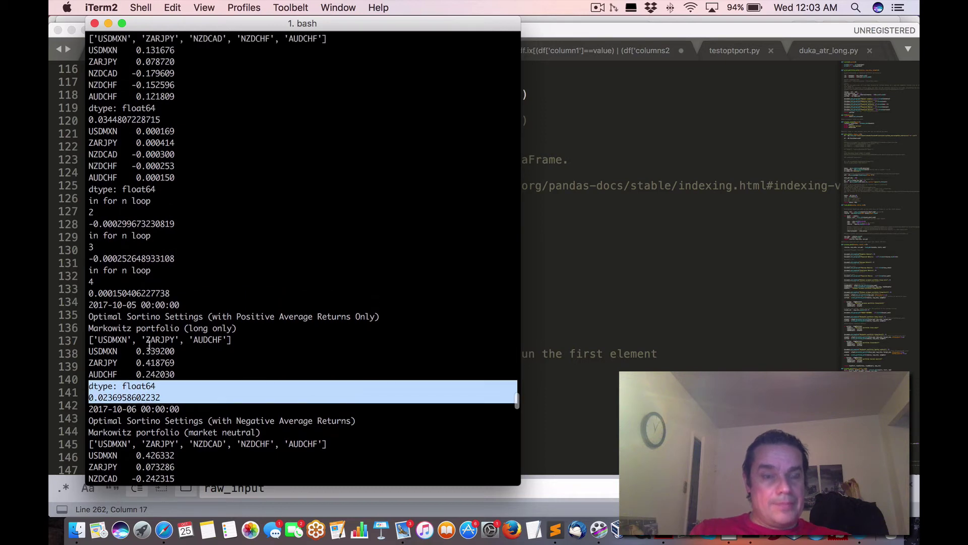
scroll(149, 345, "up", 5)
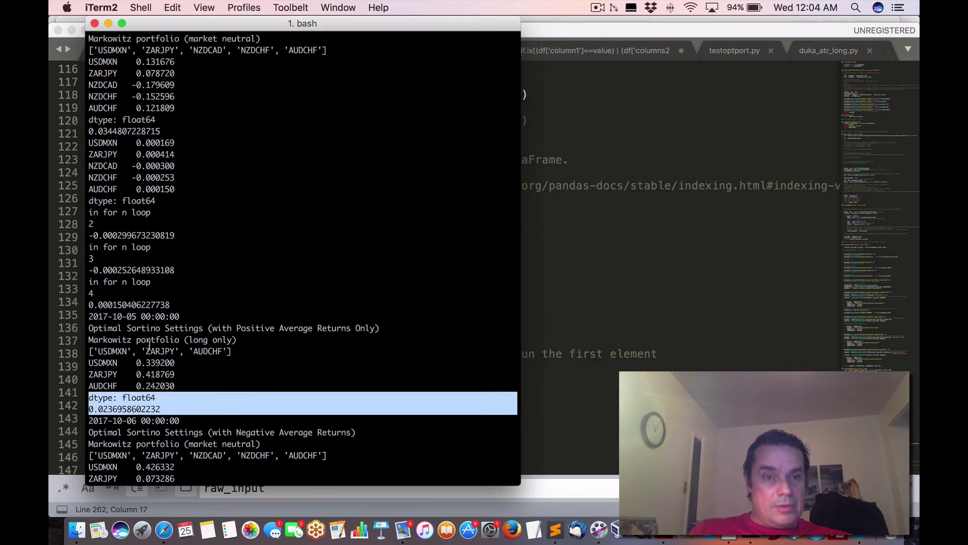
scroll(155, 345, "up", 1)
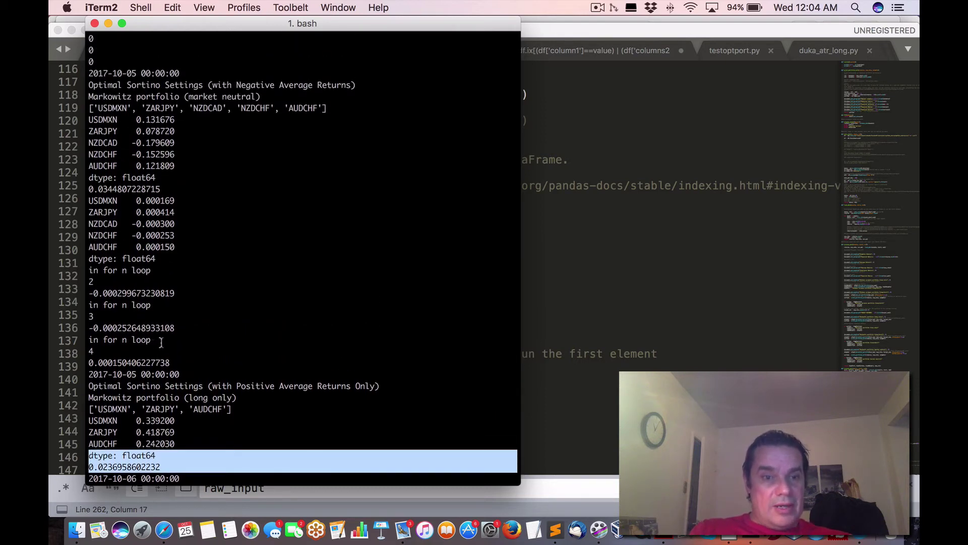
left_click_drag(235, 84, 358, 90)
left_click(214, 279)
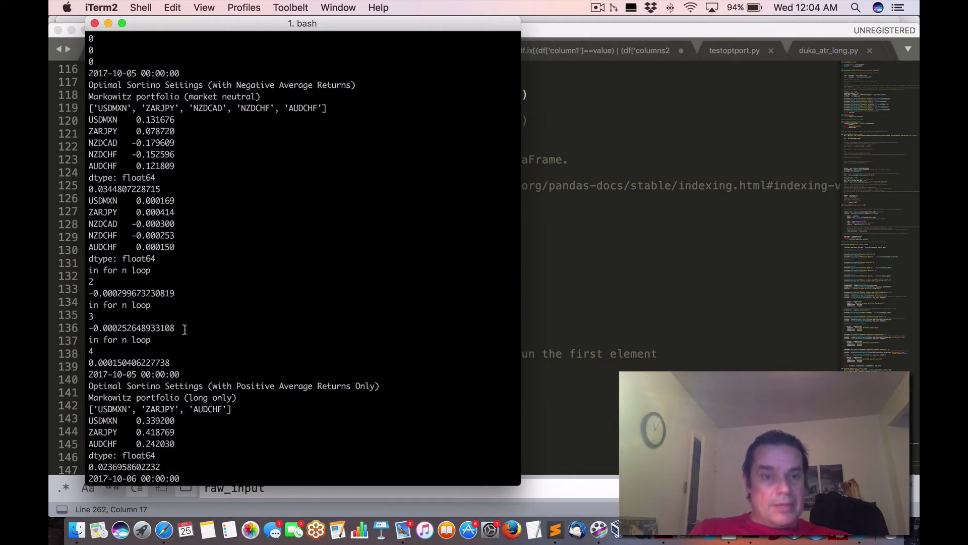
left_click_drag(177, 363, 89, 363)
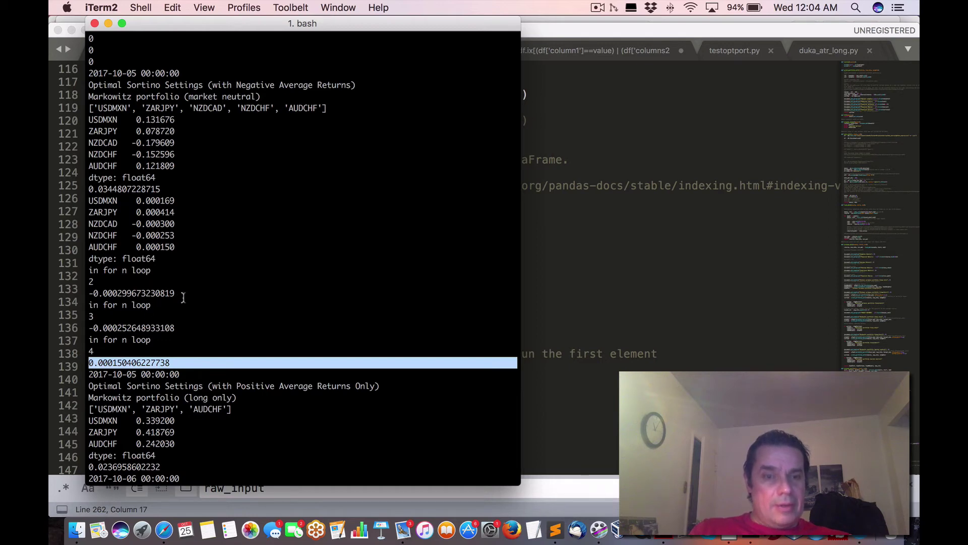
left_click_drag(183, 298, 83, 297)
scroll(146, 323, "up", 1)
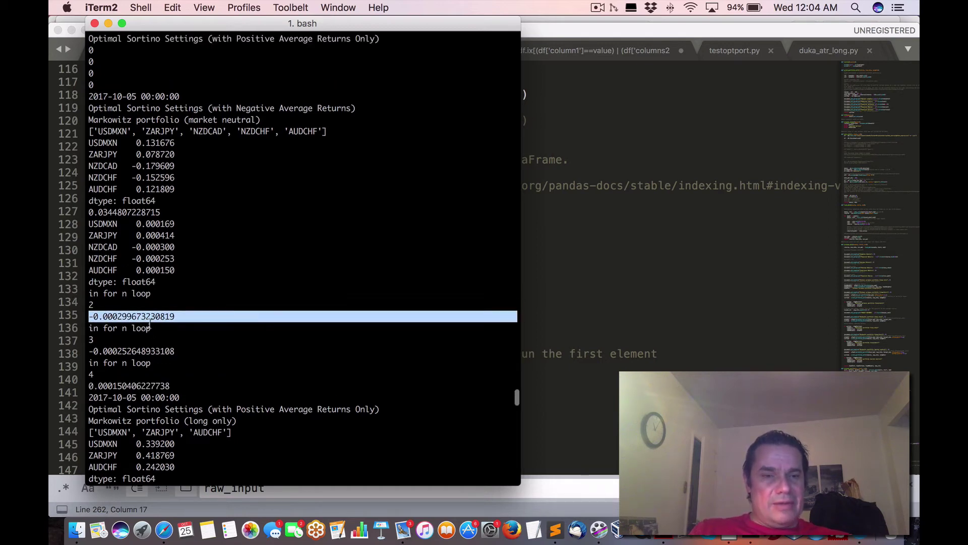
scroll(150, 325, "up", 2)
scroll(191, 315, "up", 2)
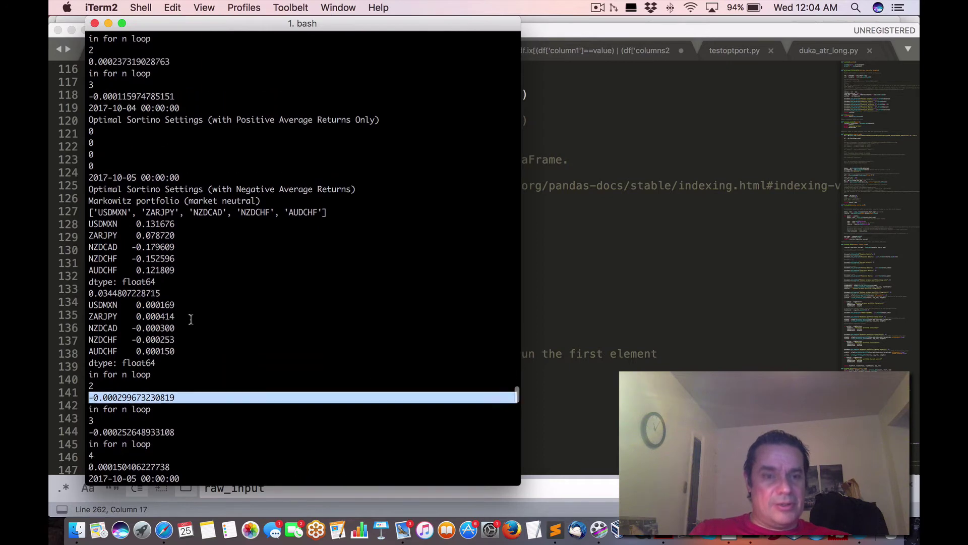
left_click_drag(185, 284, 87, 237)
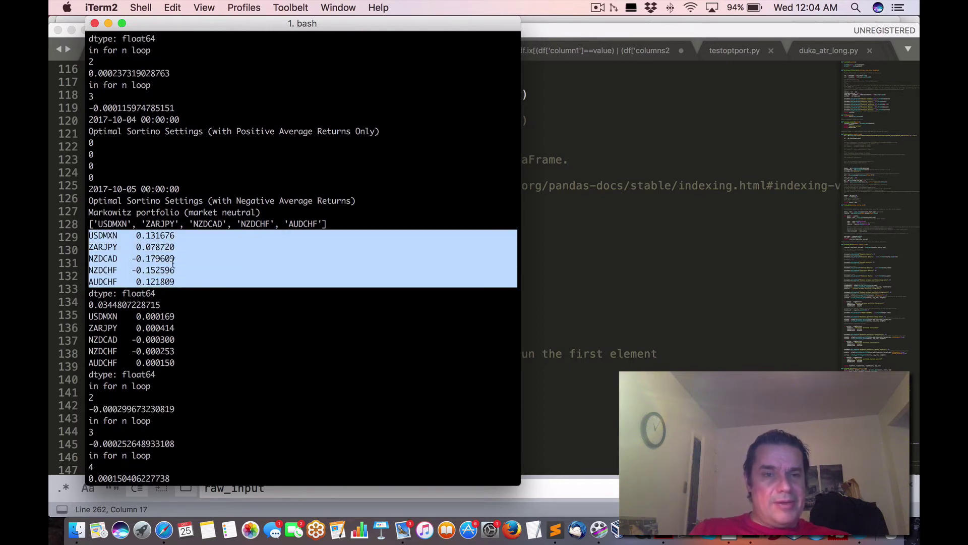
mouse_move(187, 272)
left_mouse_down()
mouse_move(87, 258)
mouse_move(116, 254)
mouse_move(194, 286)
left_mouse_up()
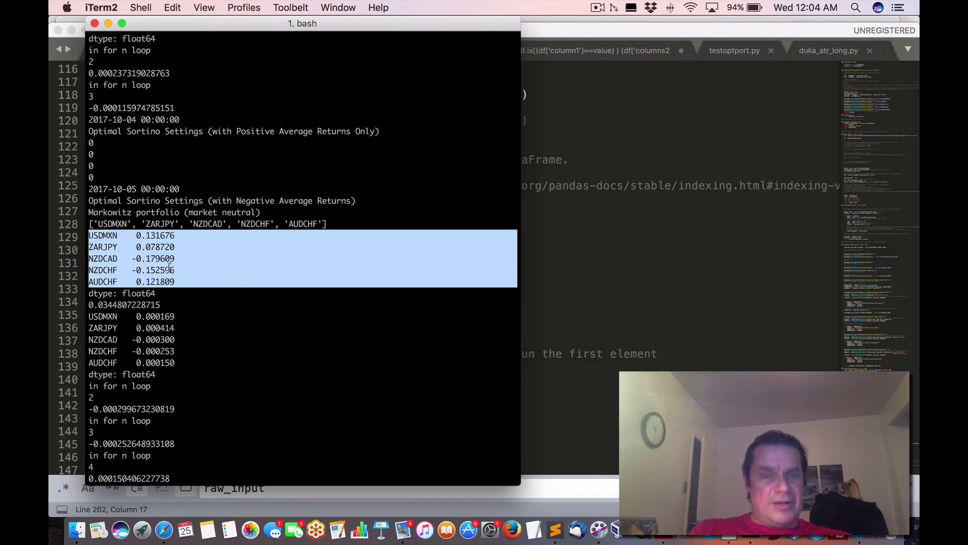
left_click(161, 261)
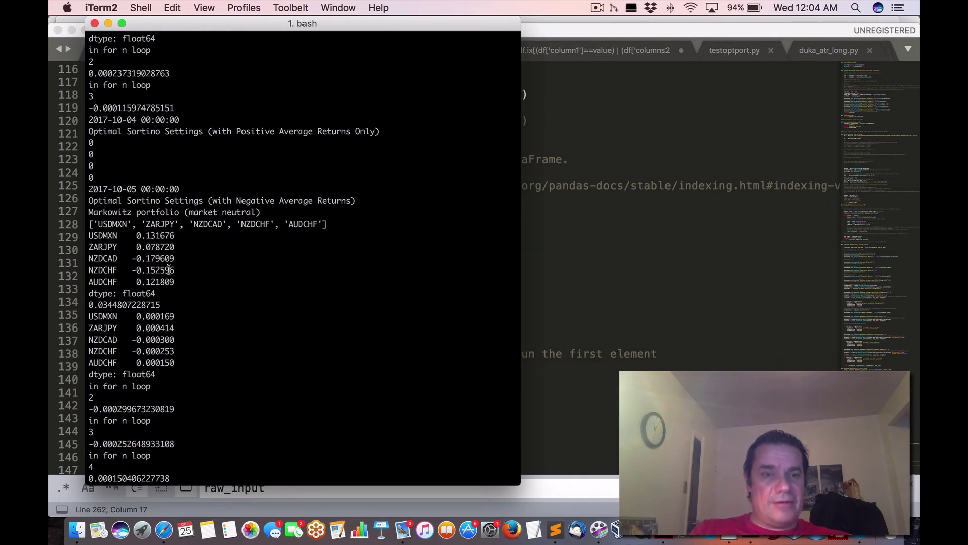
left_click_drag(179, 269, 96, 260)
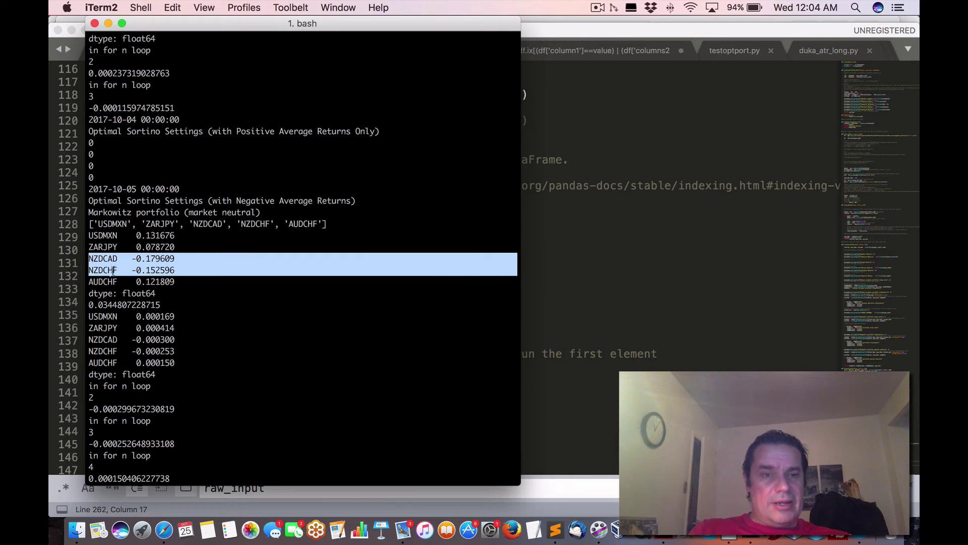
scroll(149, 266, "up", 10)
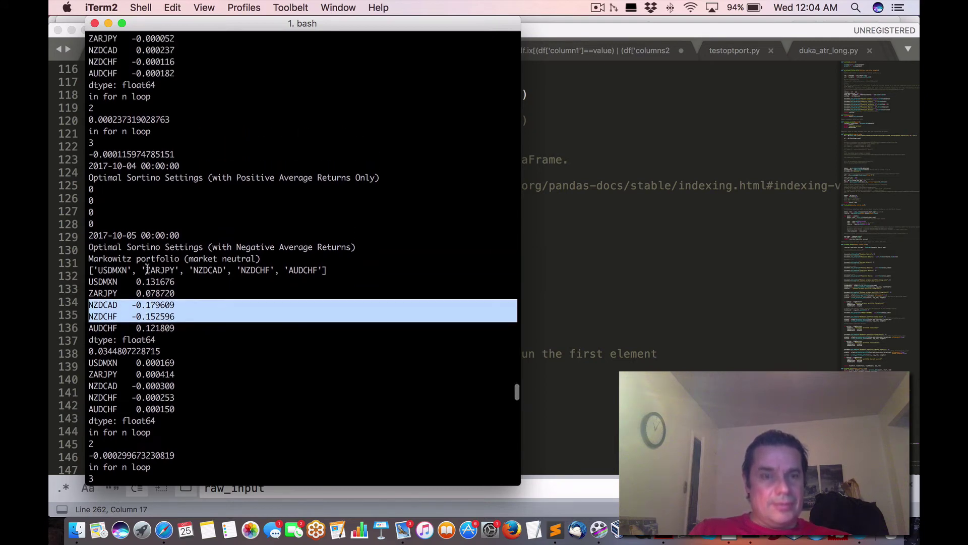
scroll(147, 267, "up", 2)
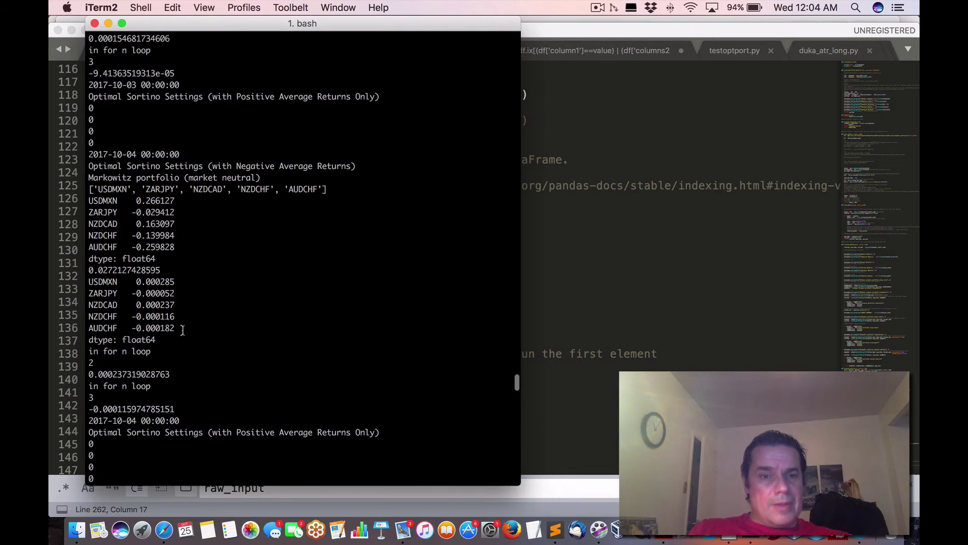
left_click_drag(182, 328, 83, 283)
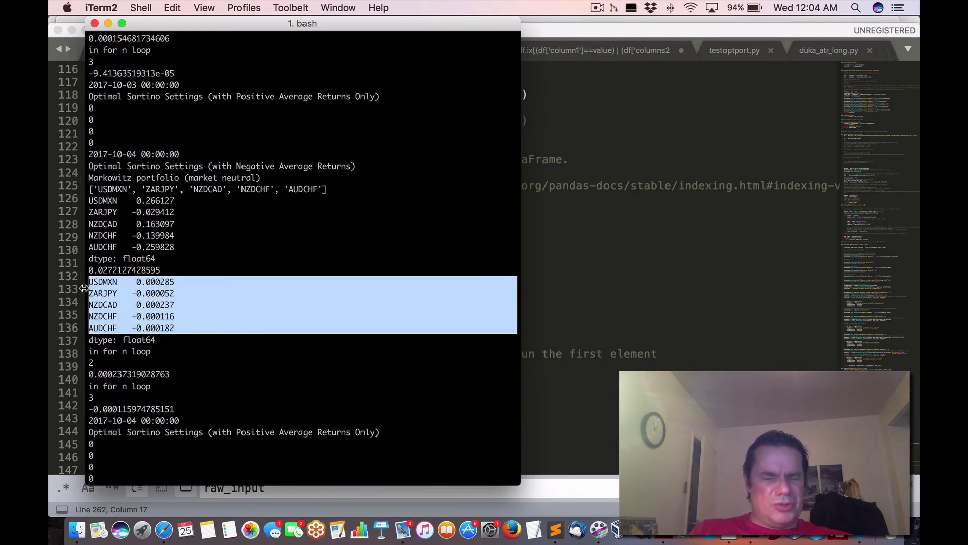
scroll(128, 361, "down", 3)
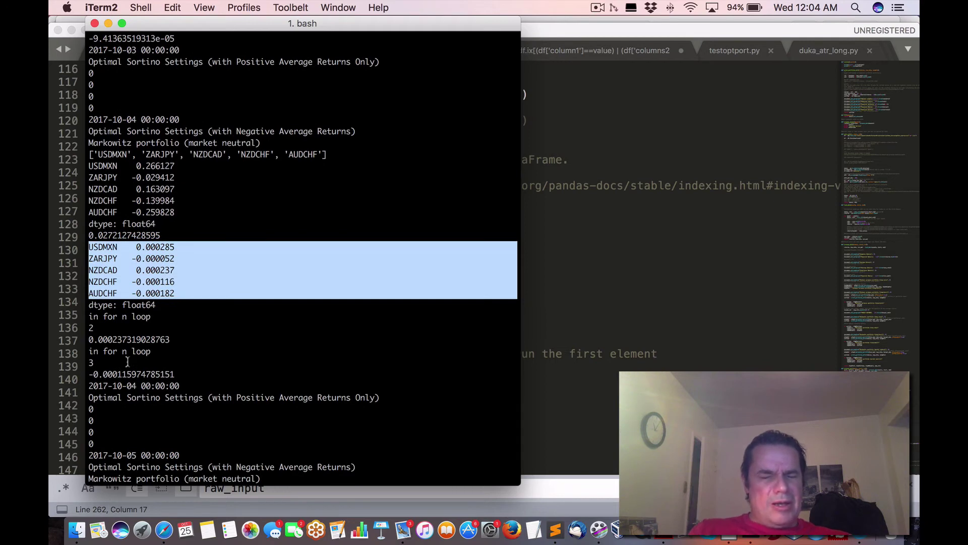
scroll(162, 356, "down", 6)
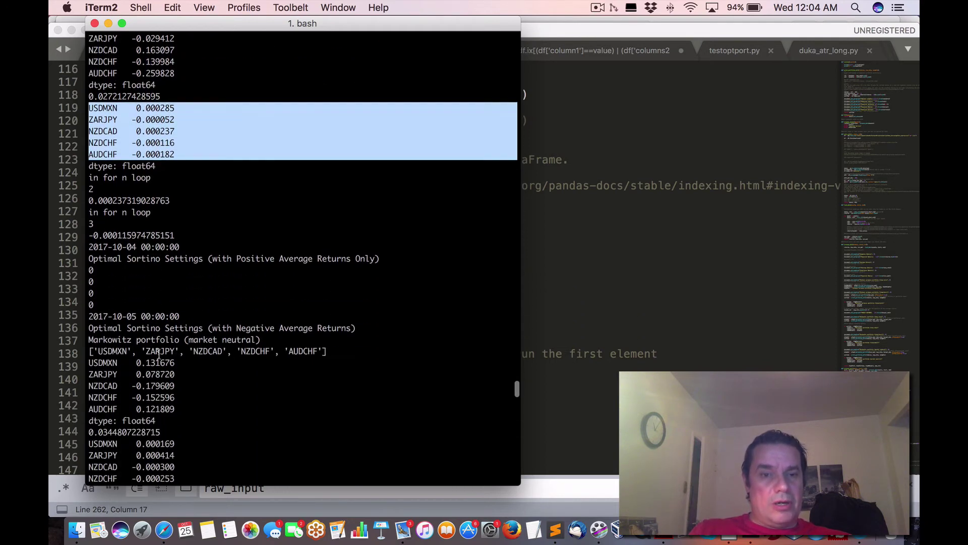
left_click(230, 272)
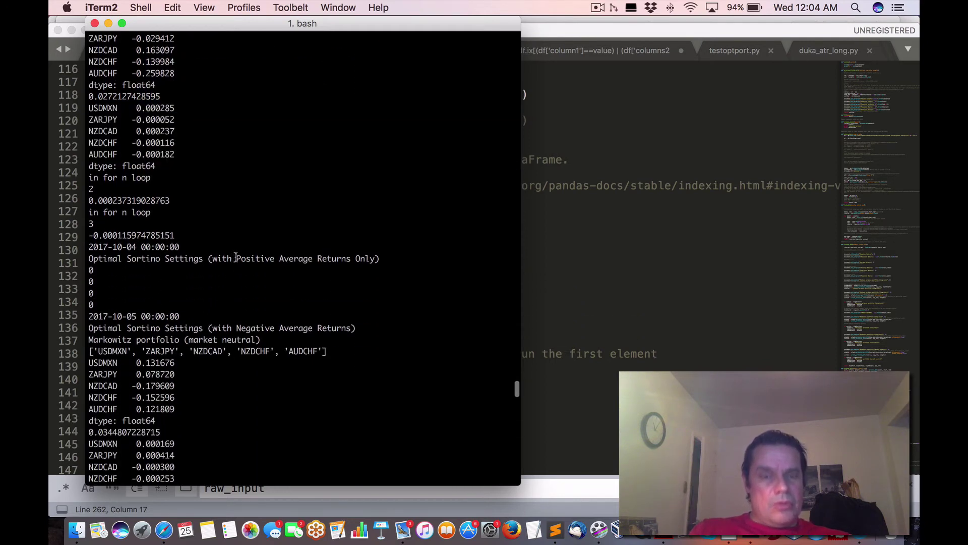
left_click_drag(236, 258, 375, 258)
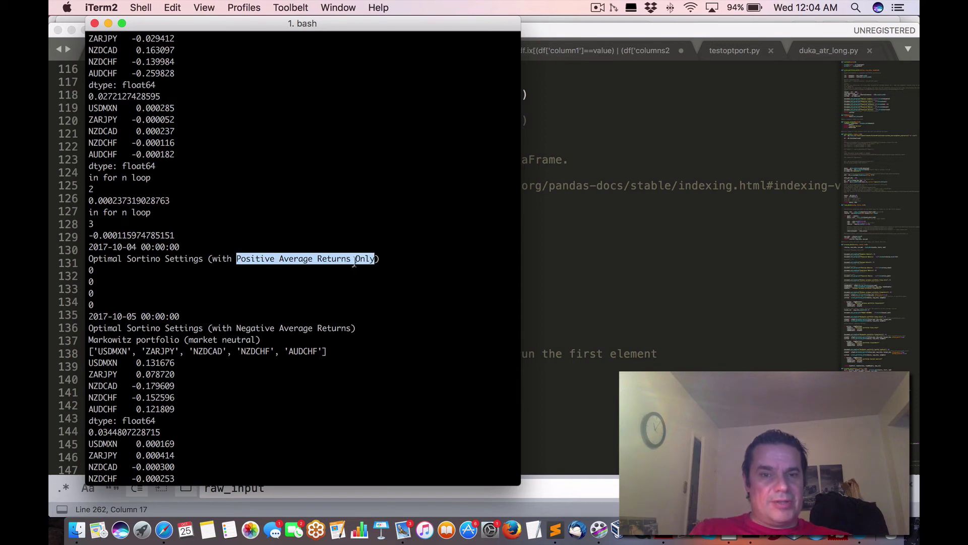
scroll(247, 275, "up", 6)
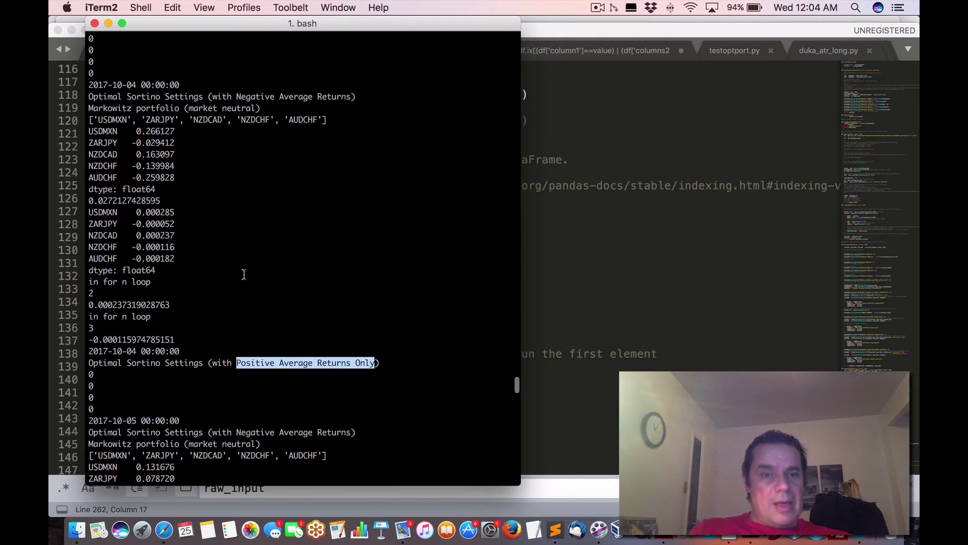
scroll(243, 275, "down", 10)
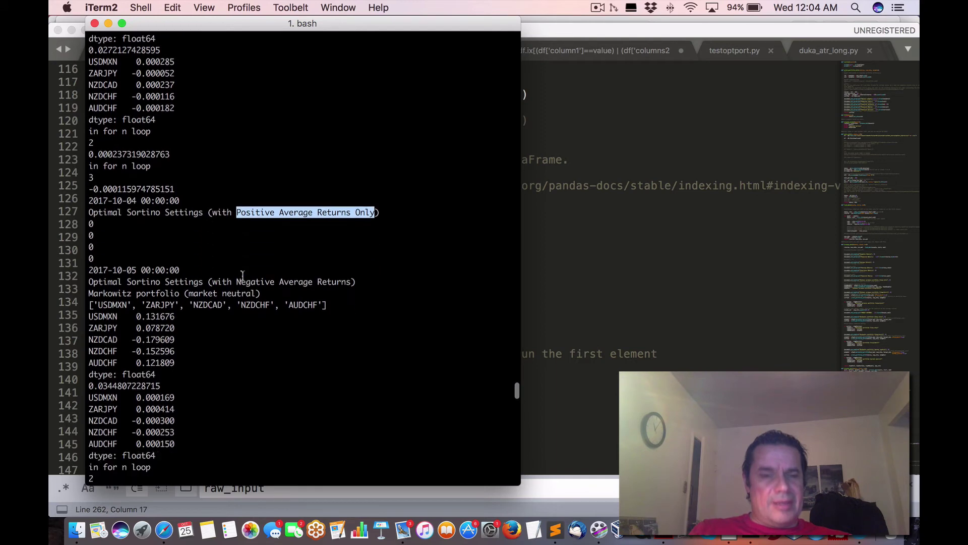
scroll(243, 275, "down", 10)
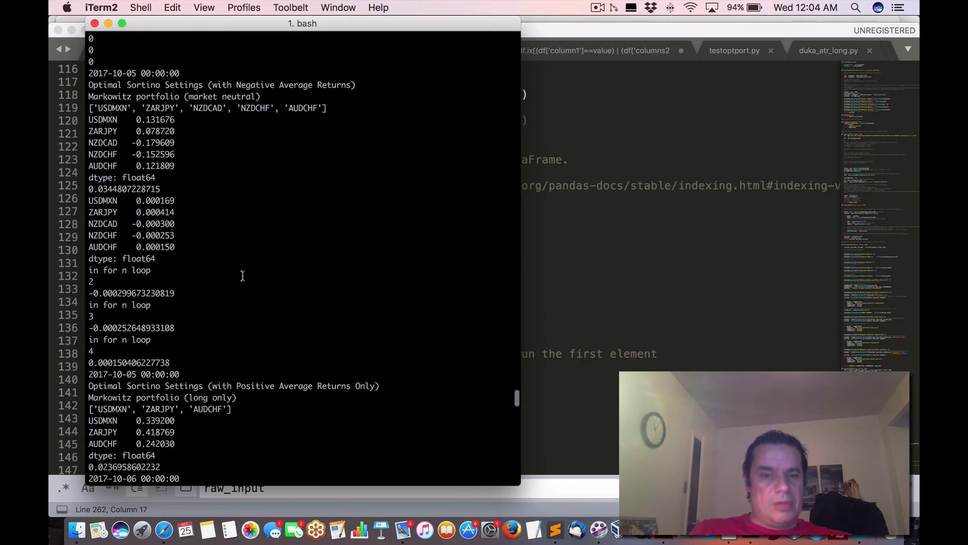
scroll(242, 287, "down", 1)
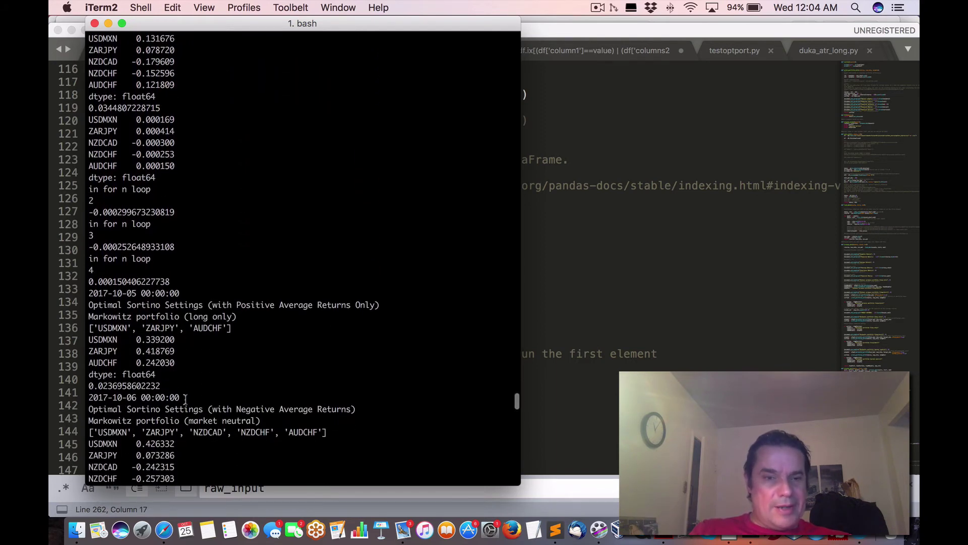
scroll(196, 399, "down", 1)
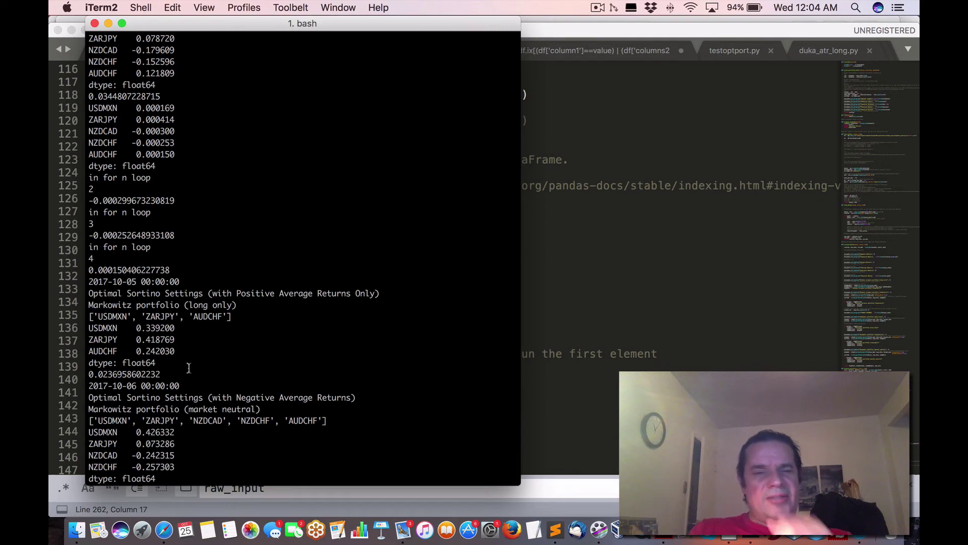
scroll(188, 356, "up", 5)
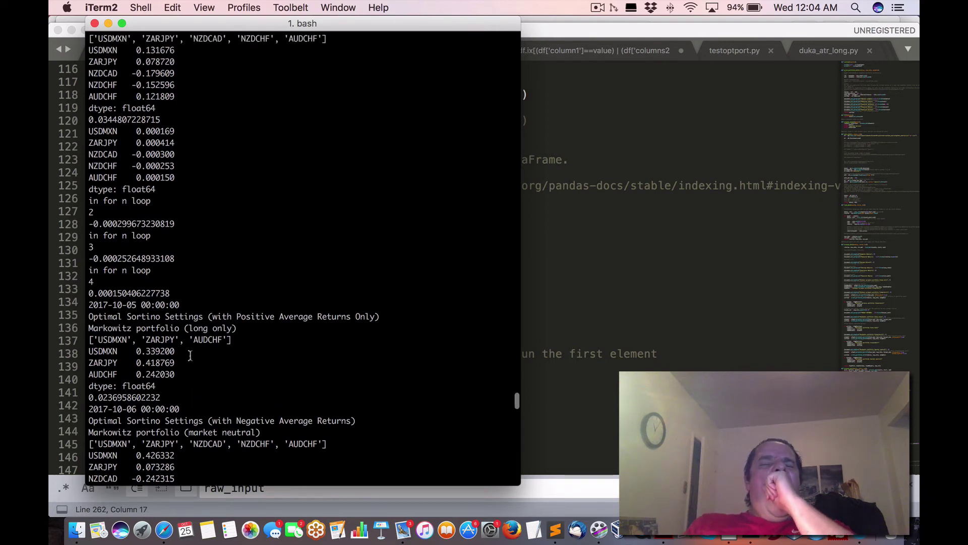
scroll(190, 356, "up", 8)
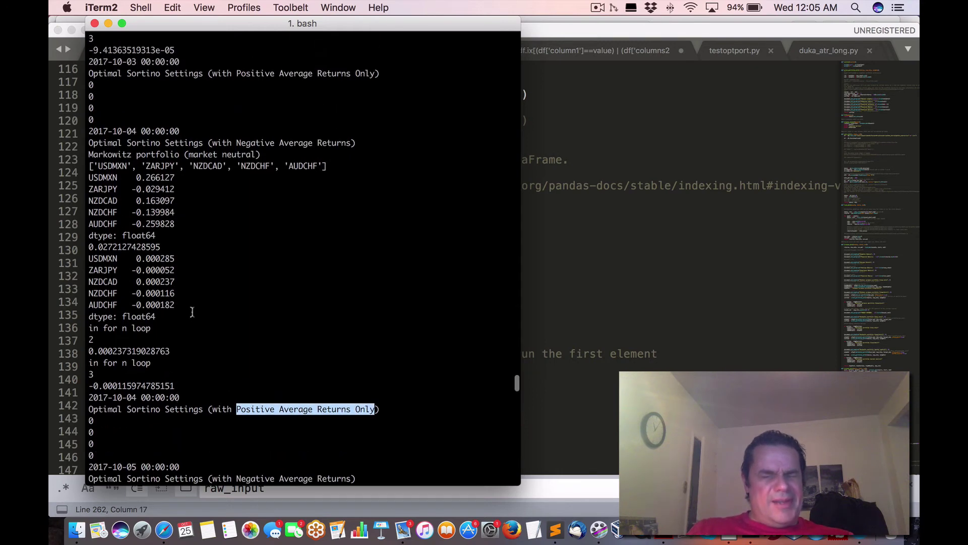
scroll(192, 312, "up", 2)
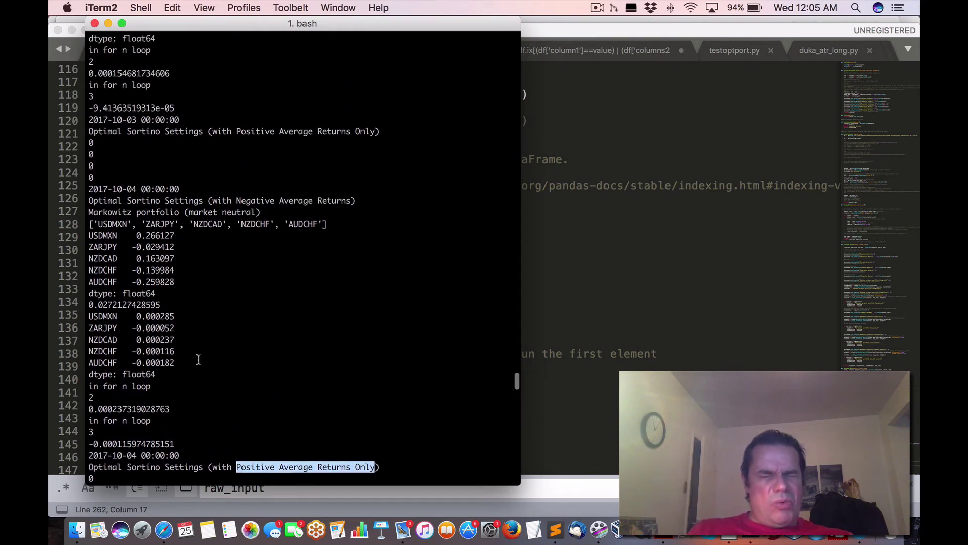
left_click(198, 358)
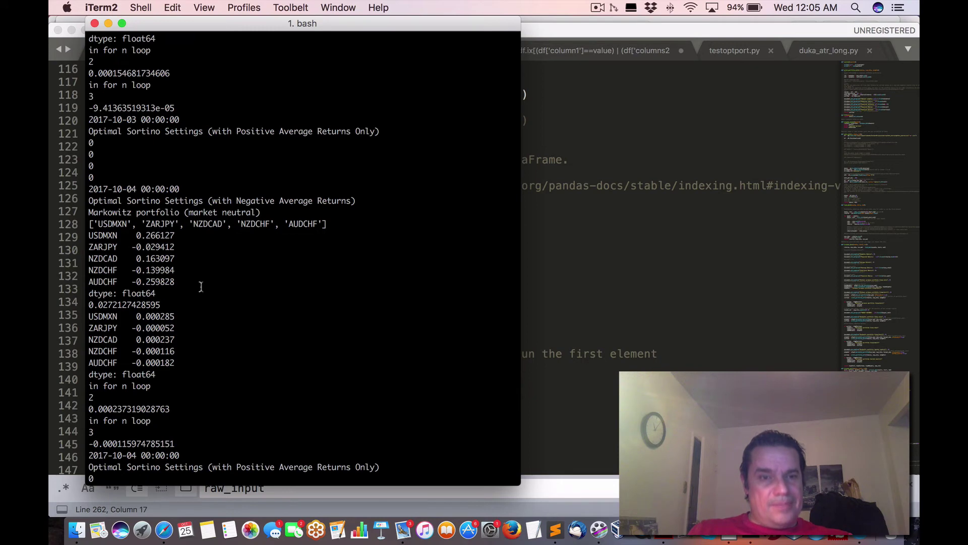
scroll(201, 287, "up", 1)
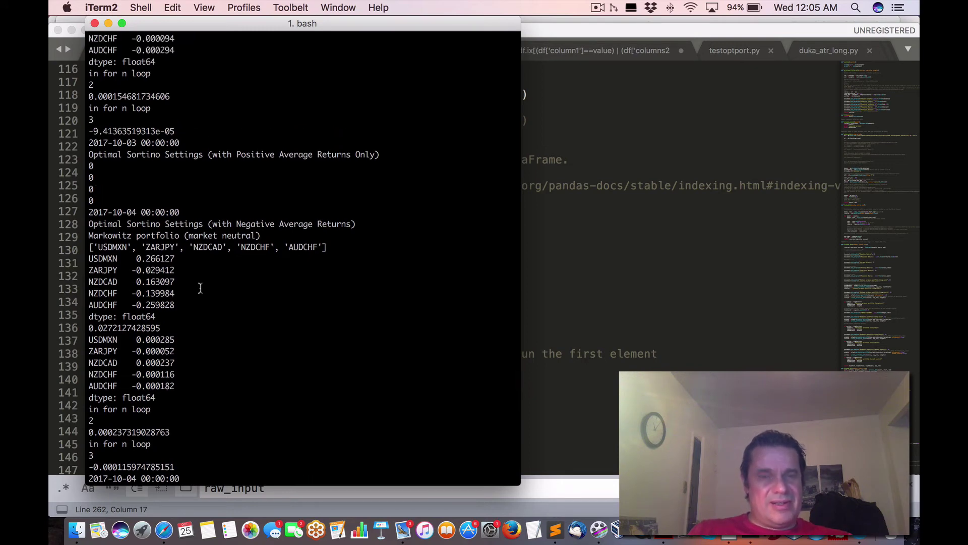
scroll(200, 287, "up", 1)
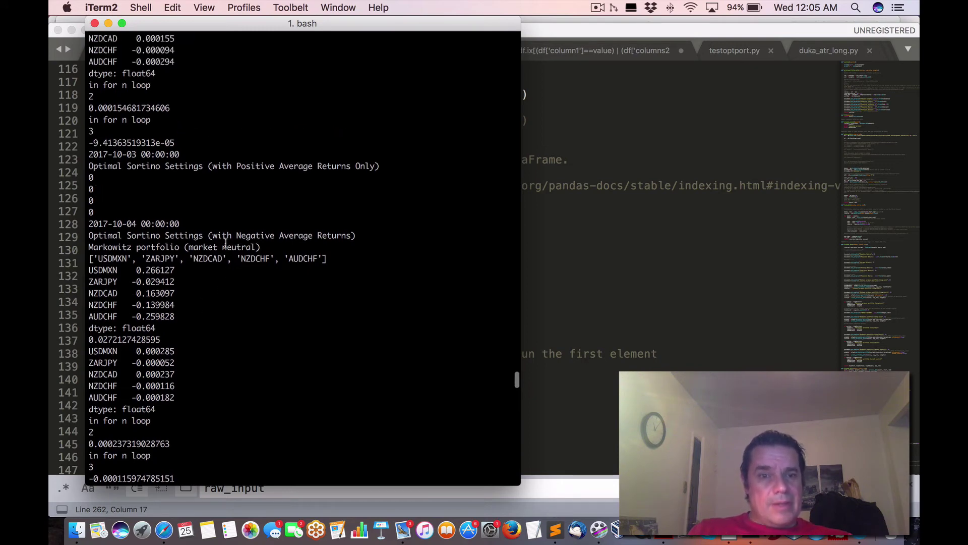
left_click_drag(212, 235, 354, 240)
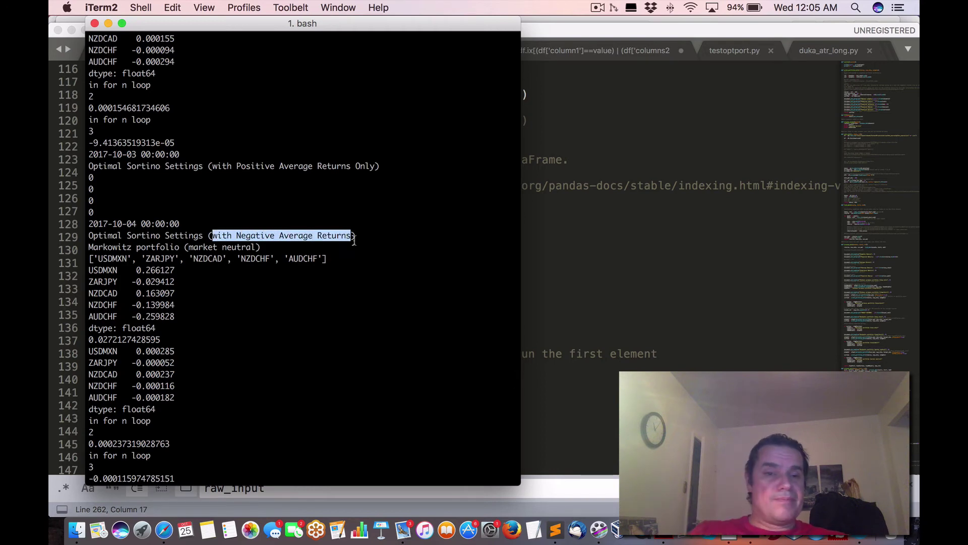
scroll(354, 241, "up", 1)
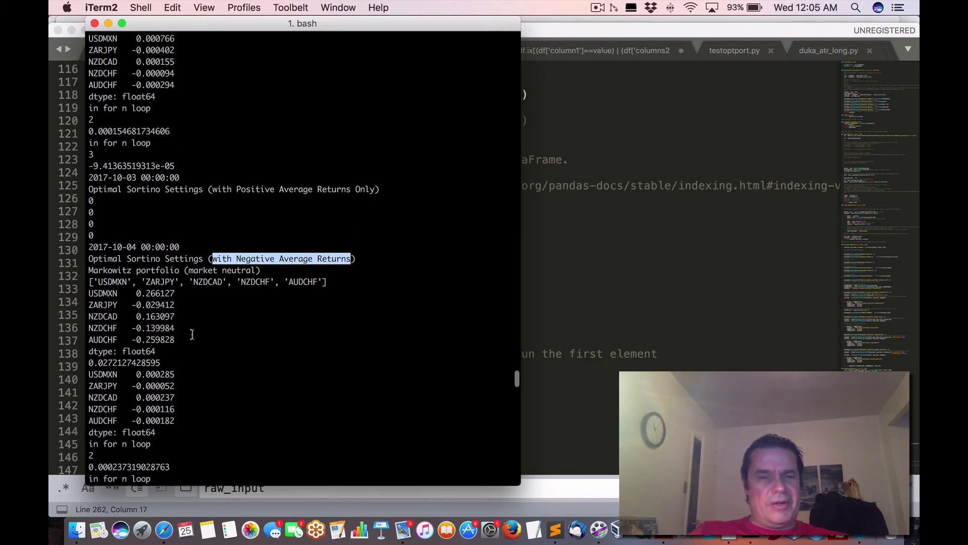
left_click_drag(186, 337, 86, 295)
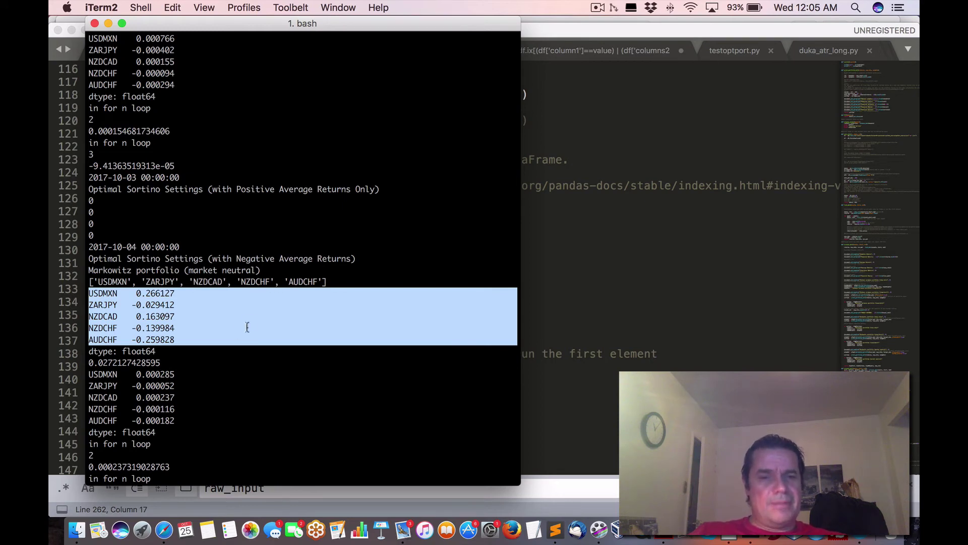
left_click(187, 339)
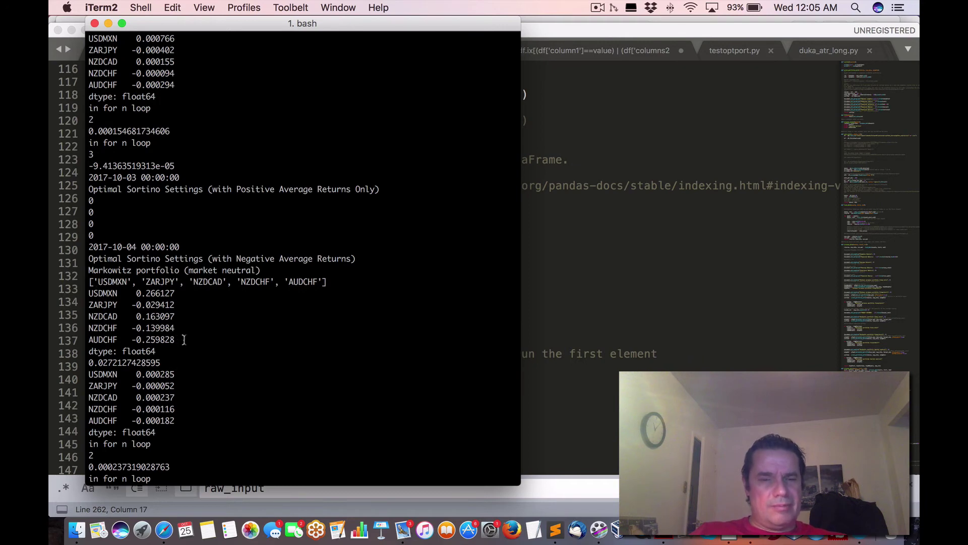
left_click_drag(185, 338, 84, 288)
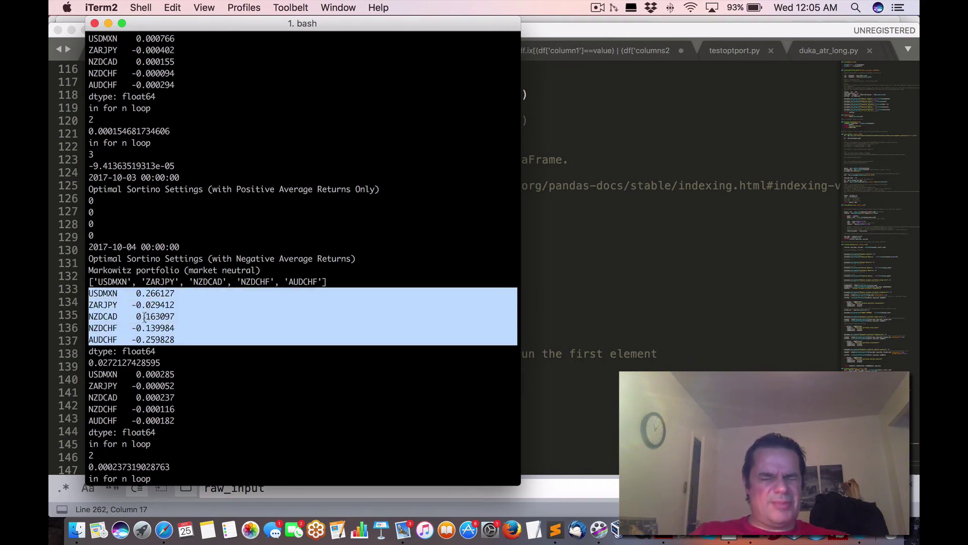
left_click_drag(181, 339, 81, 324)
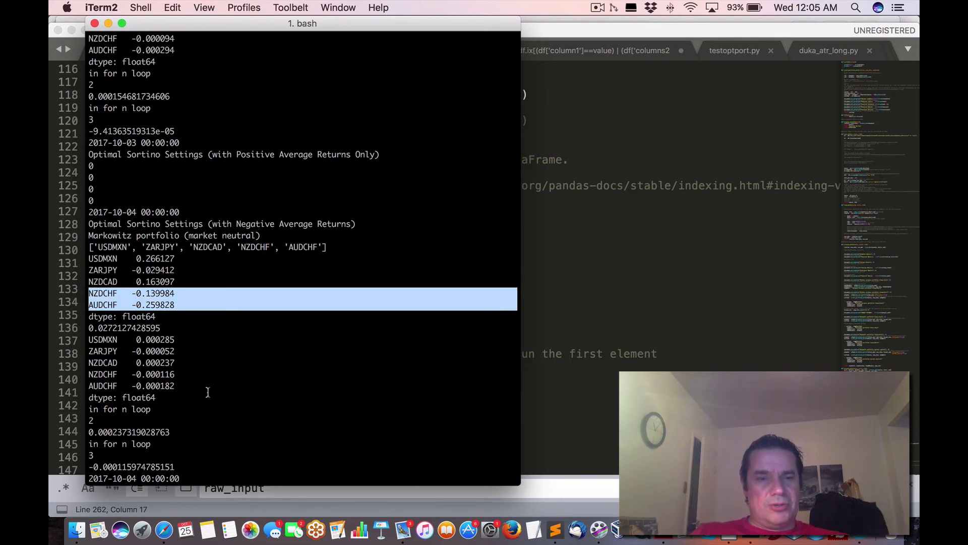
scroll(171, 339, "up", 1)
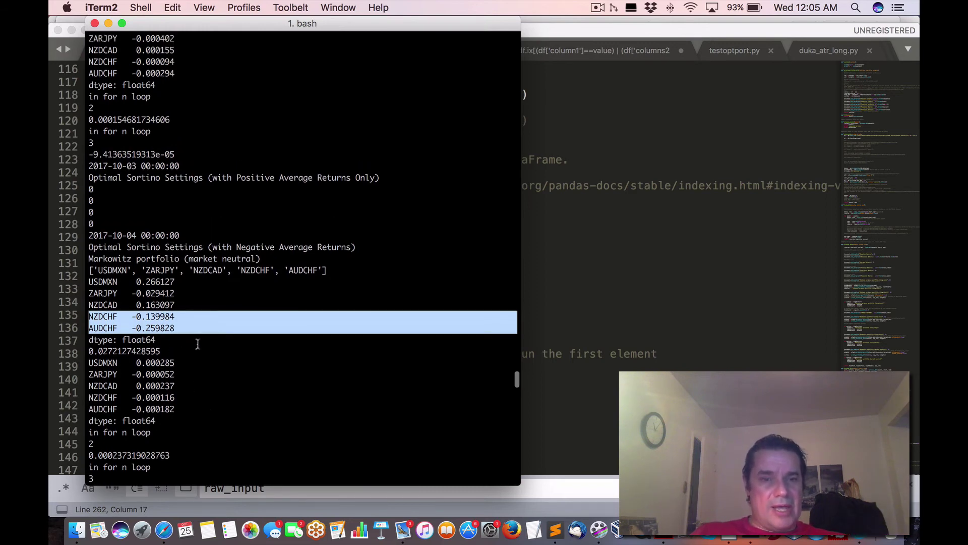
left_click(191, 305)
scroll(191, 306, "up", 5)
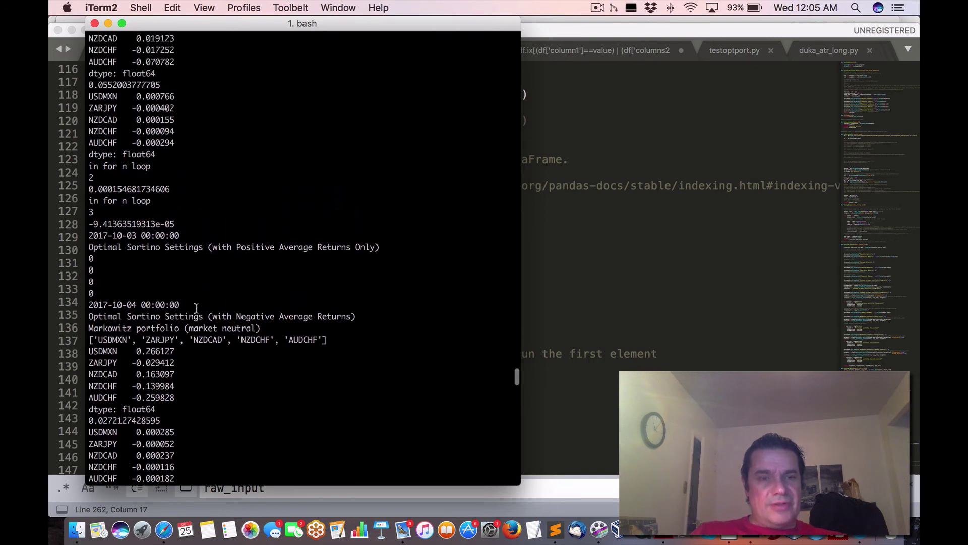
scroll(196, 308, "up", 2)
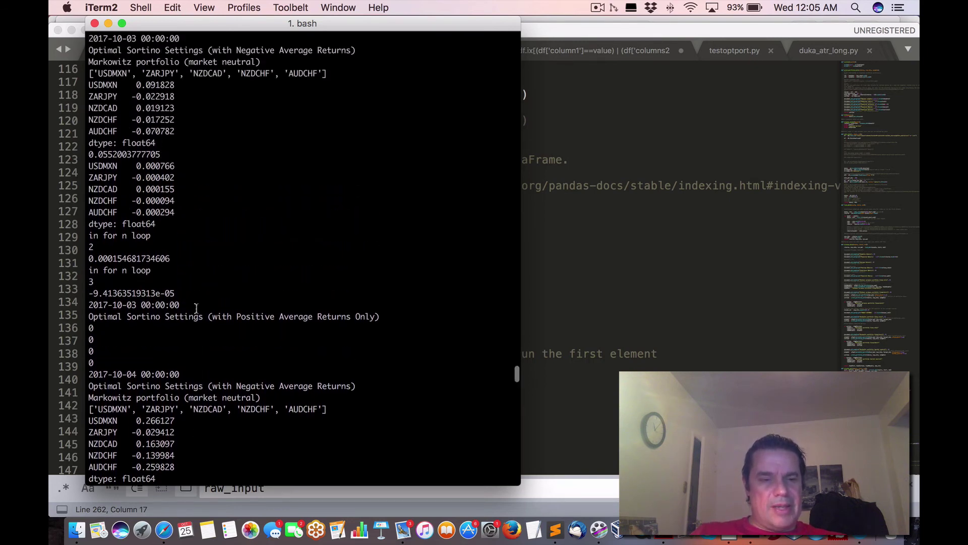
scroll(196, 308, "up", 1)
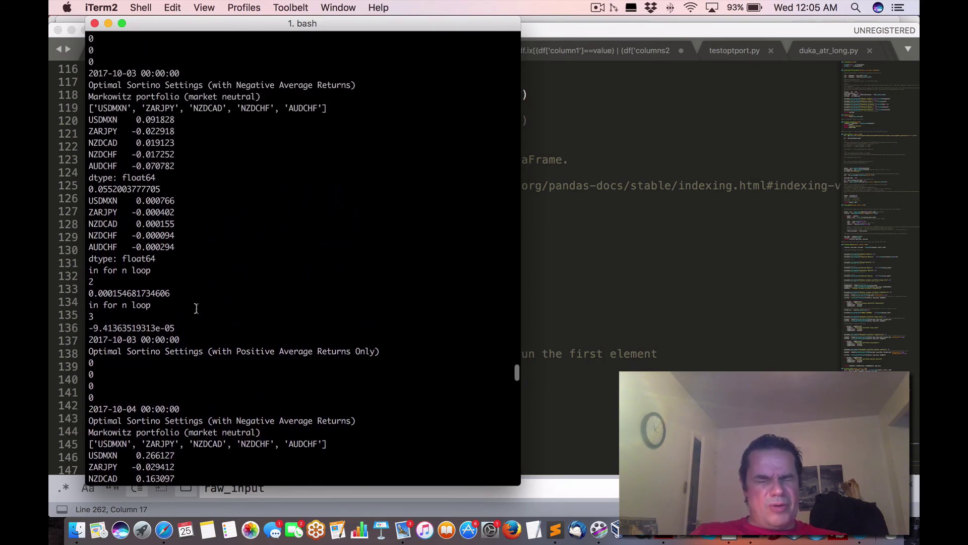
scroll(196, 308, "up", 4)
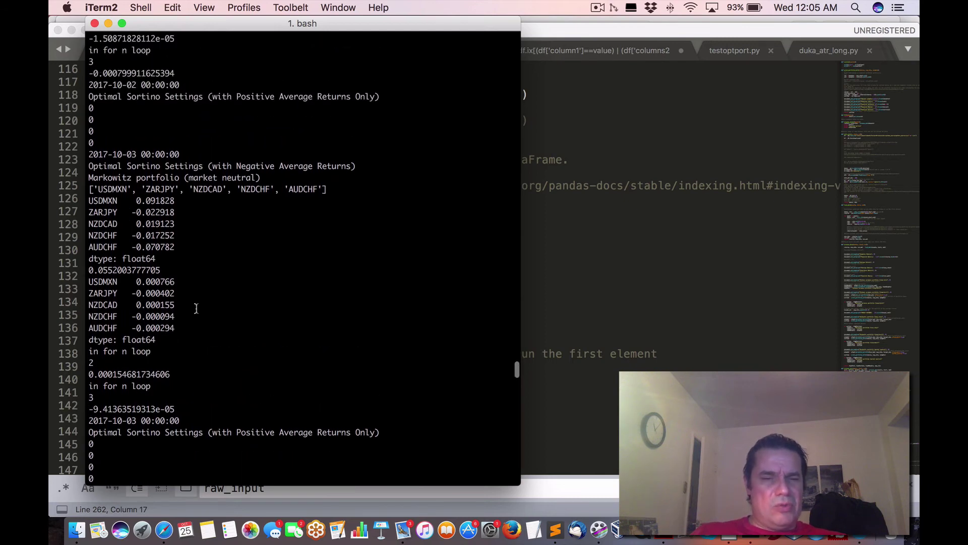
scroll(196, 308, "down", 1)
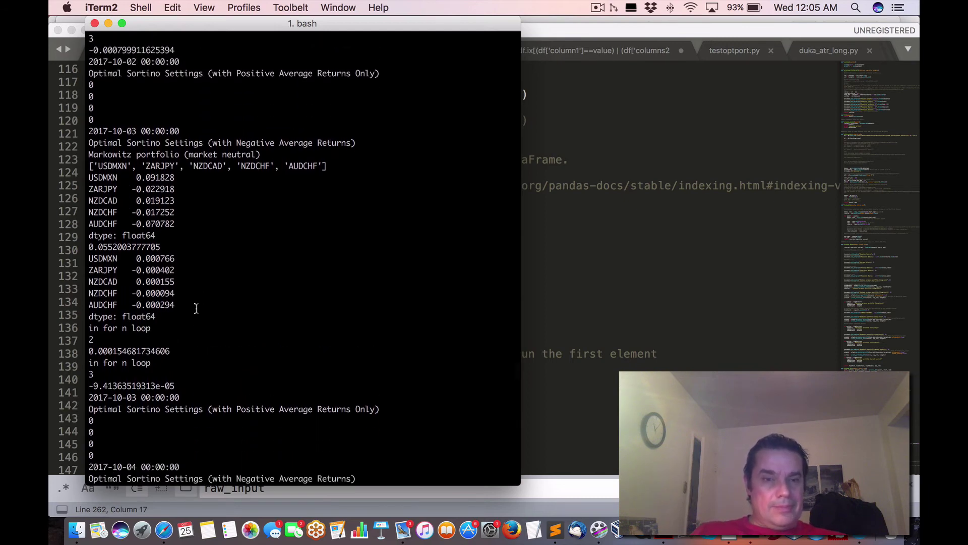
scroll(196, 308, "up", 3)
scroll(196, 309, "up", 1)
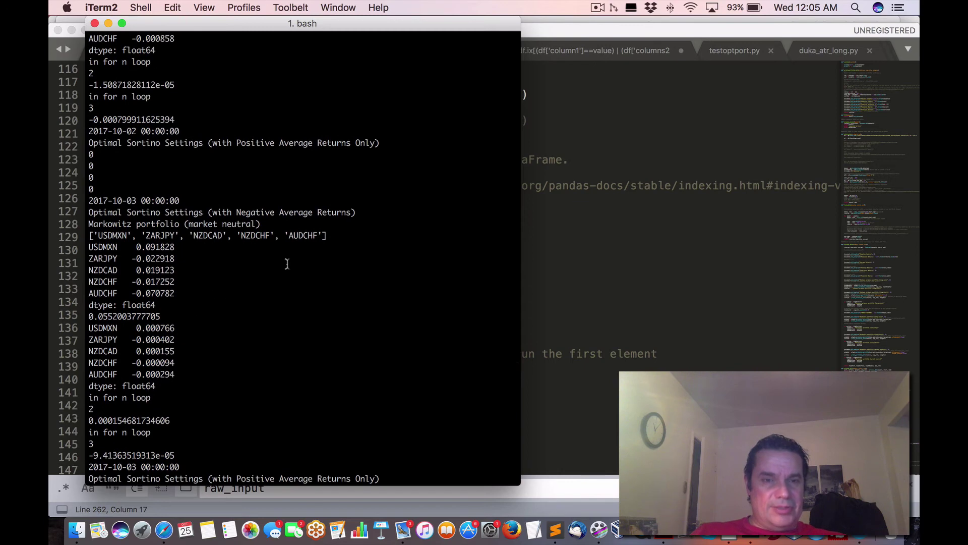
left_click_drag(344, 237, 56, 214)
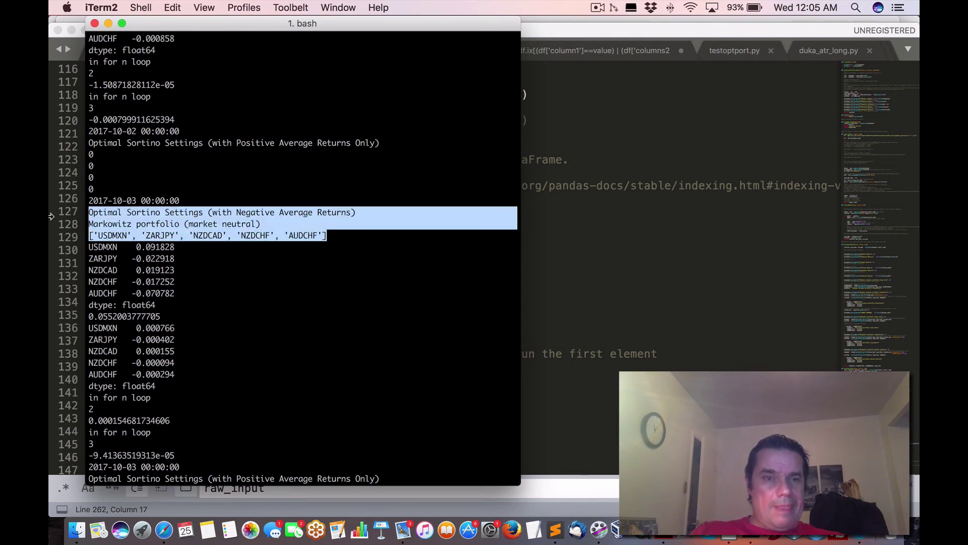
scroll(332, 302, "up", 10)
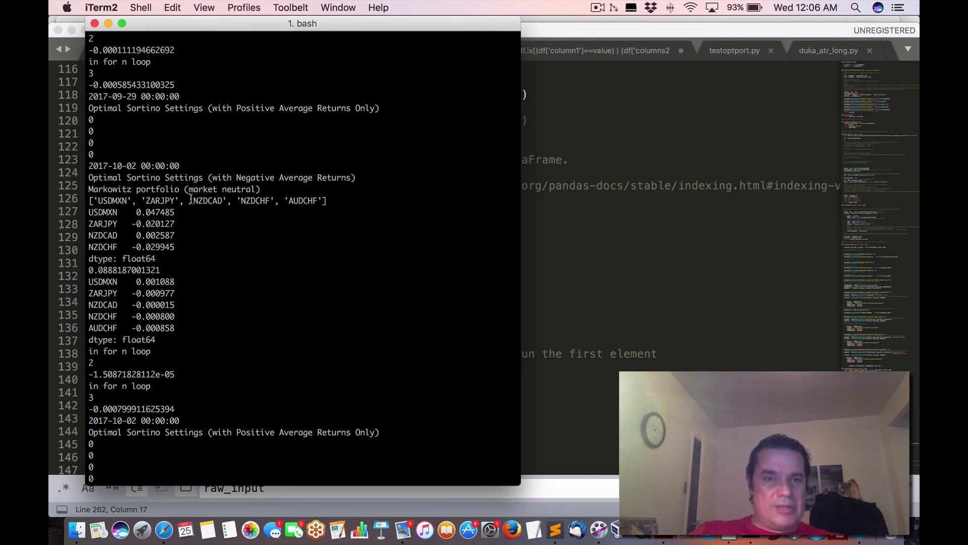
left_click_drag(90, 188, 283, 194)
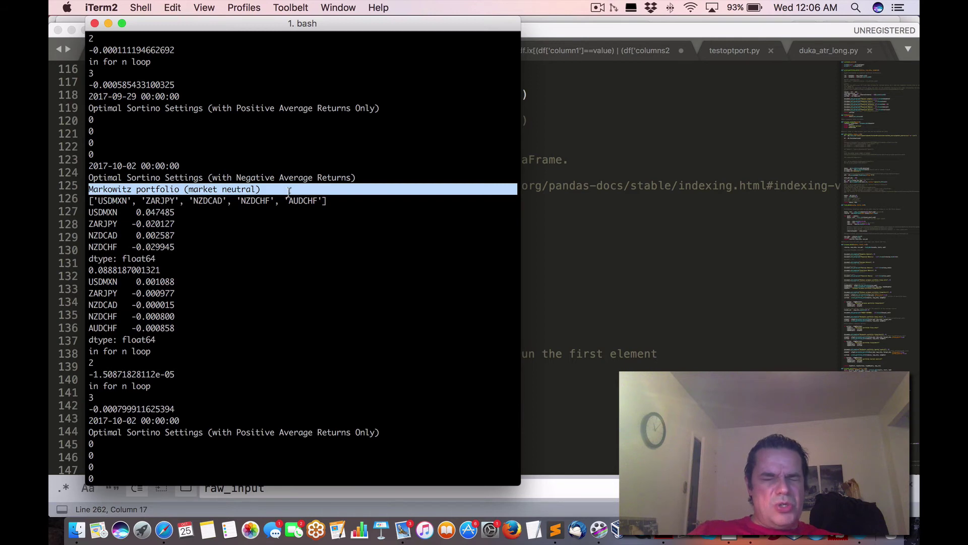
scroll(259, 265, "up", 1)
scroll(258, 265, "up", 5)
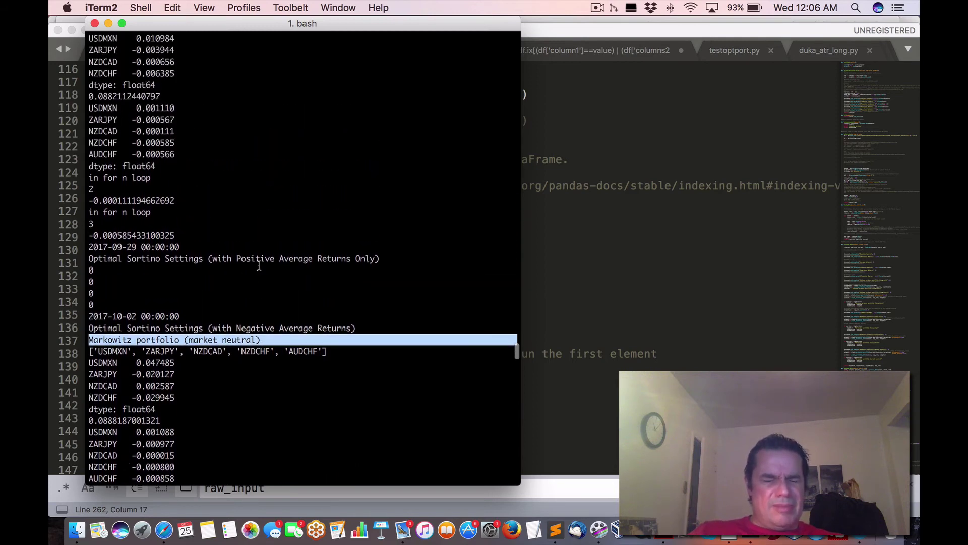
scroll(259, 265, "down", 4)
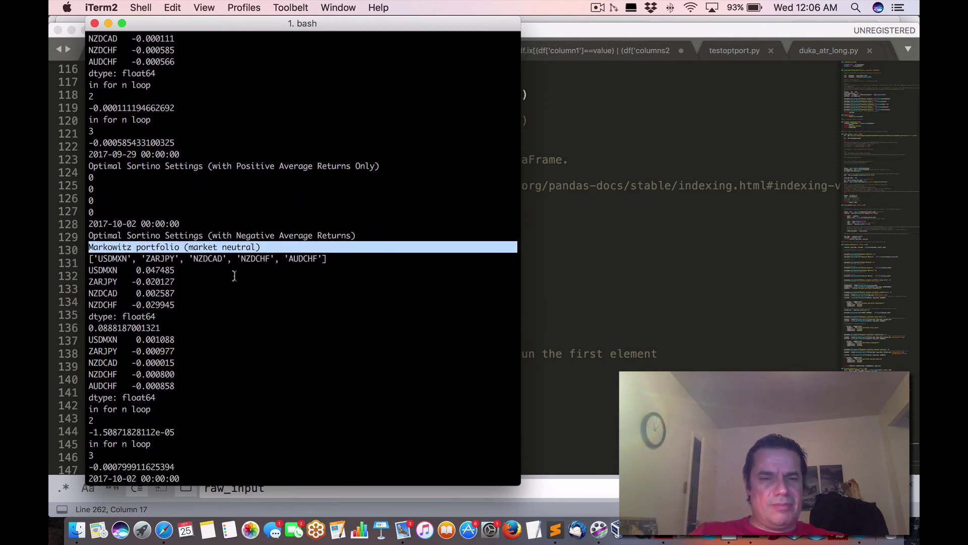
scroll(192, 388, "down", 2)
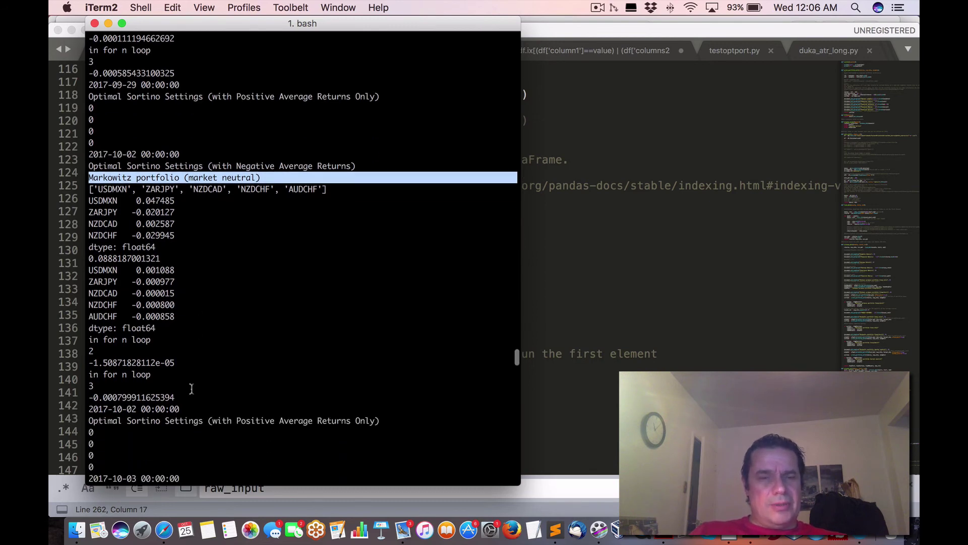
scroll(192, 389, "down", 1)
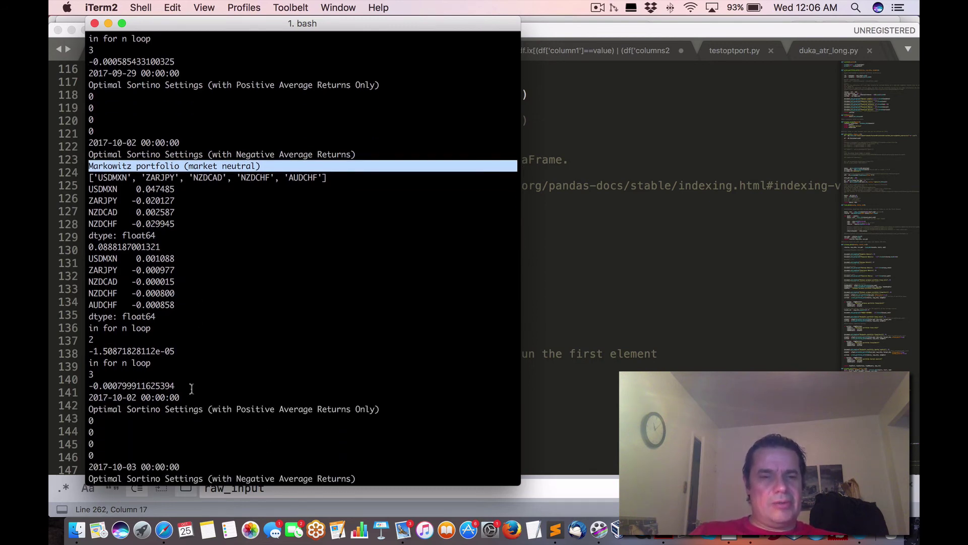
left_click(220, 189)
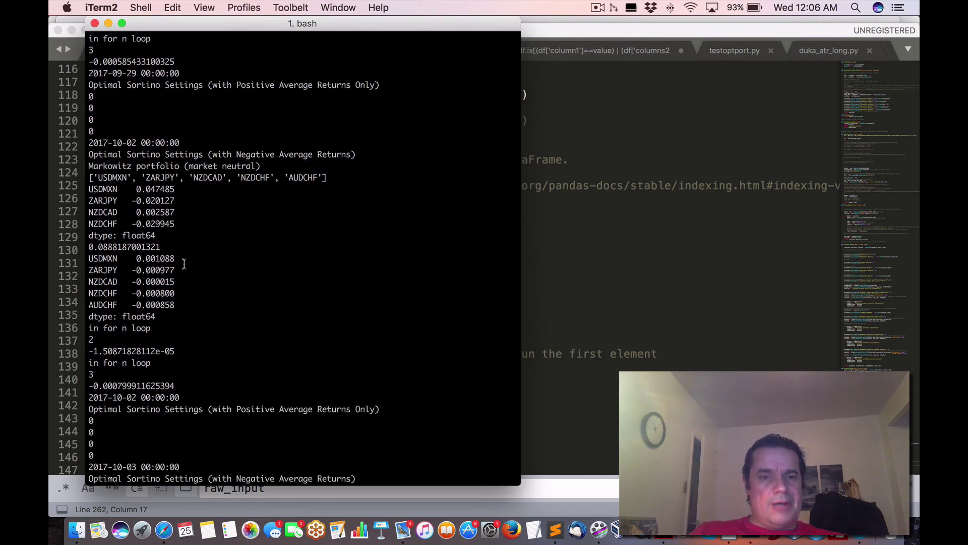
left_click_drag(191, 304, 87, 190)
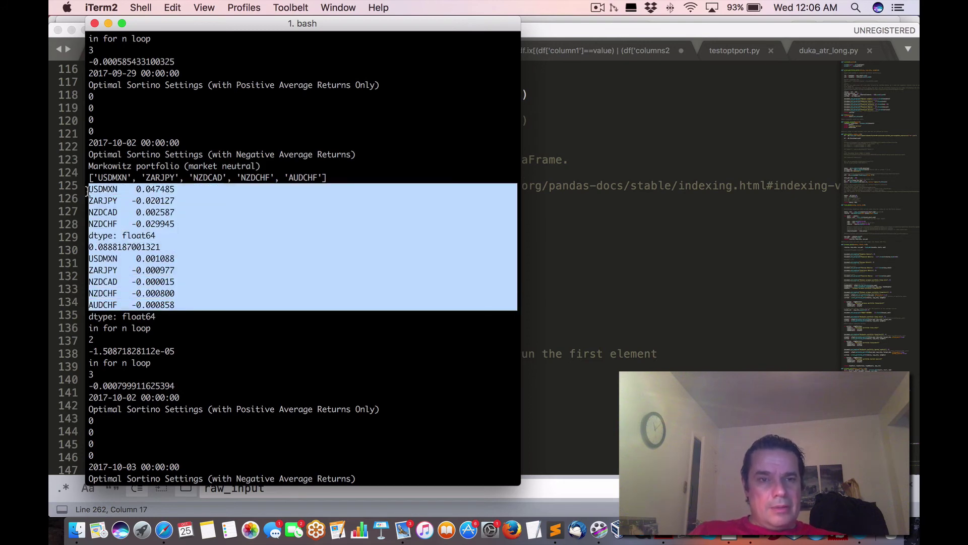
left_click(179, 222)
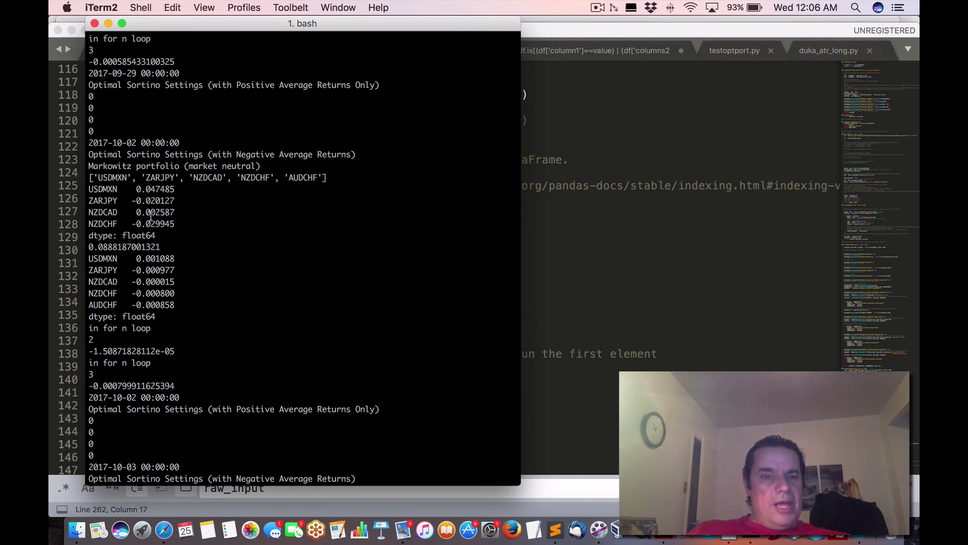
scroll(172, 219, "up", 1)
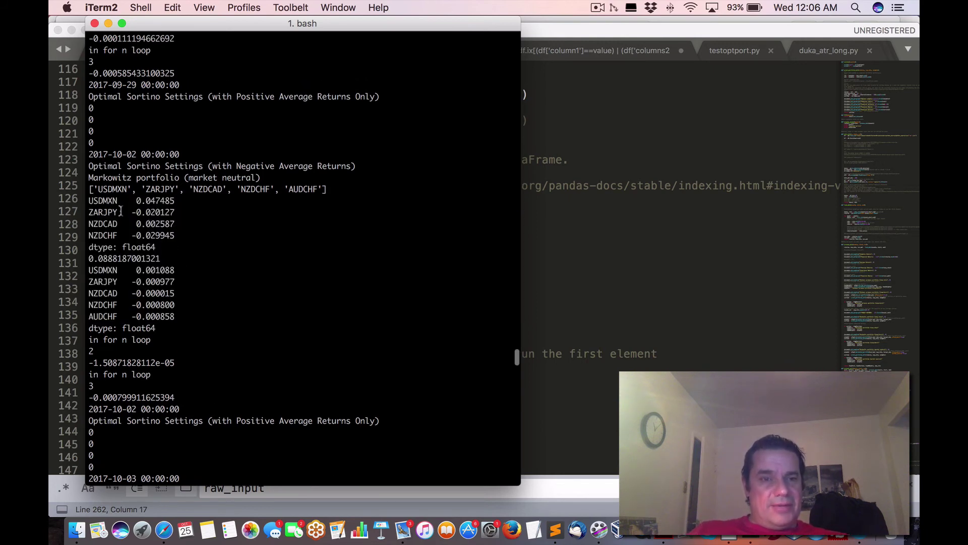
left_click_drag(182, 232, 86, 197)
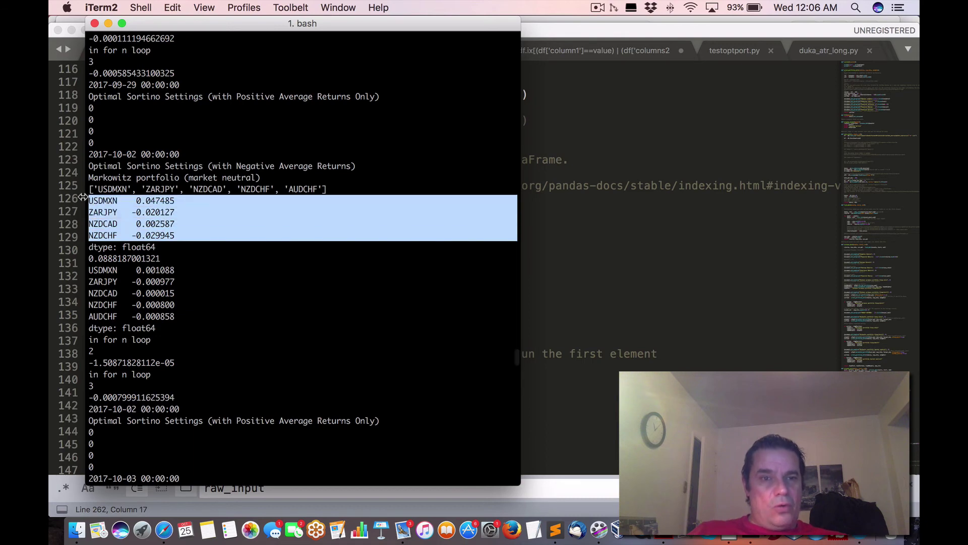
left_click(191, 248)
left_click_drag(171, 252, 84, 253)
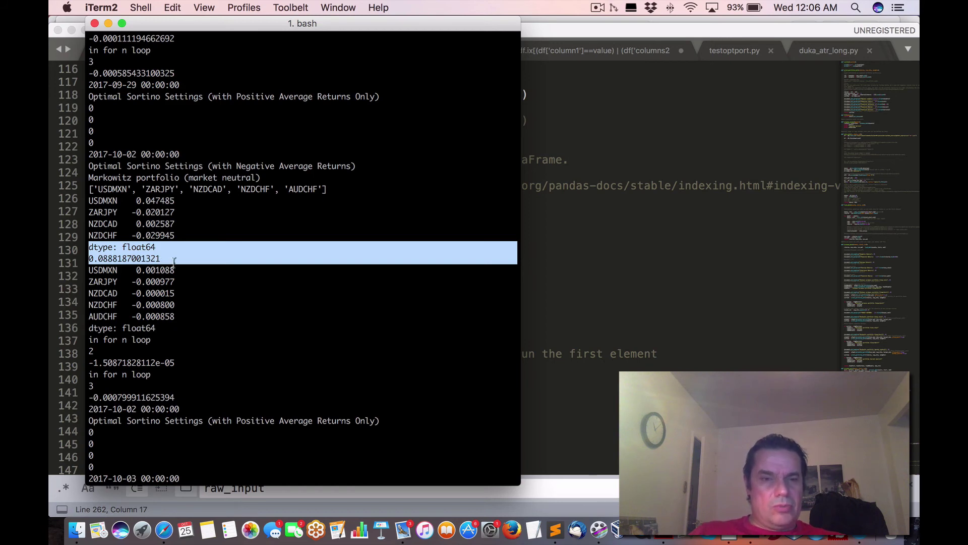
scroll(173, 261, "down", 5)
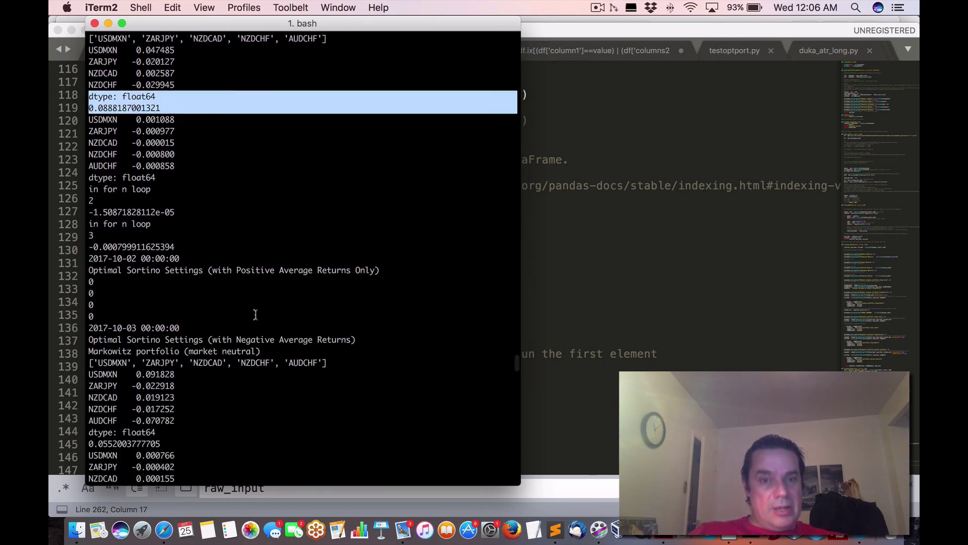
left_click_drag(98, 316, 95, 282)
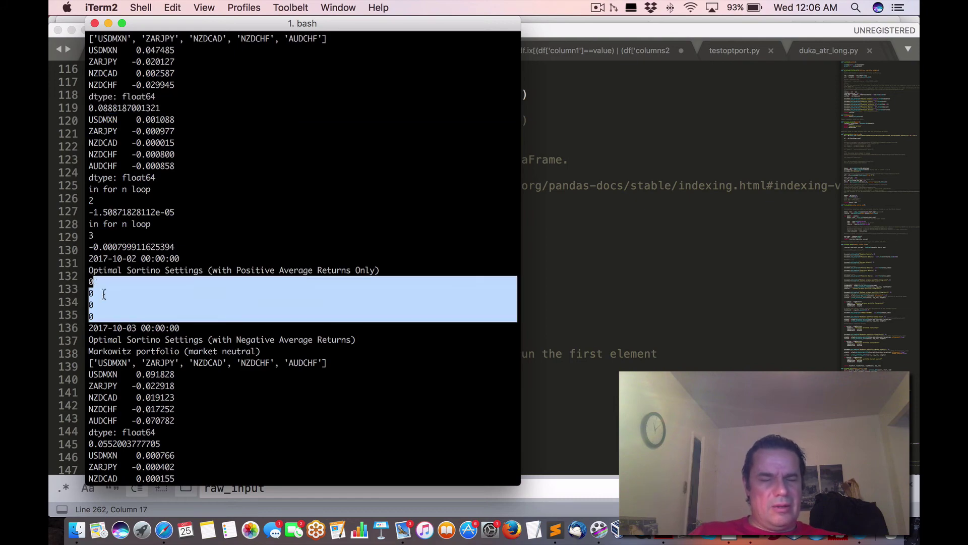
scroll(139, 298, "up", 1)
Scroll back and highlight the 0.0347880471688 result and the 0.000544186925483 line
scroll(140, 297, "up", 10)
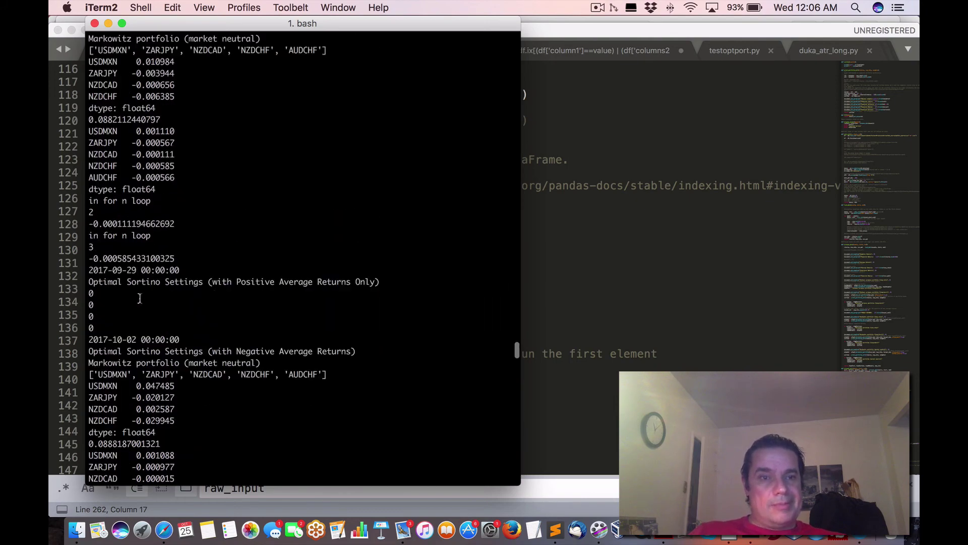
scroll(139, 297, "up", 10)
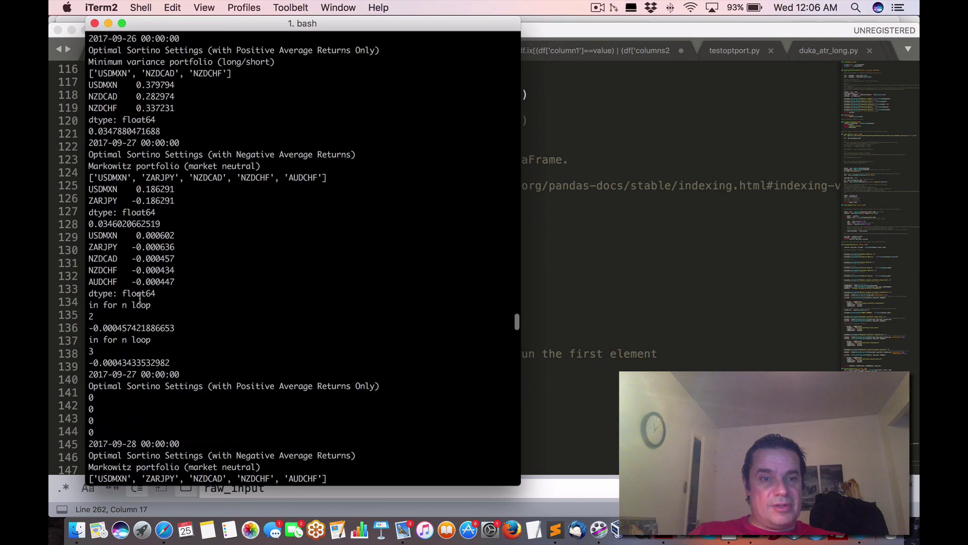
scroll(139, 298, "up", 3)
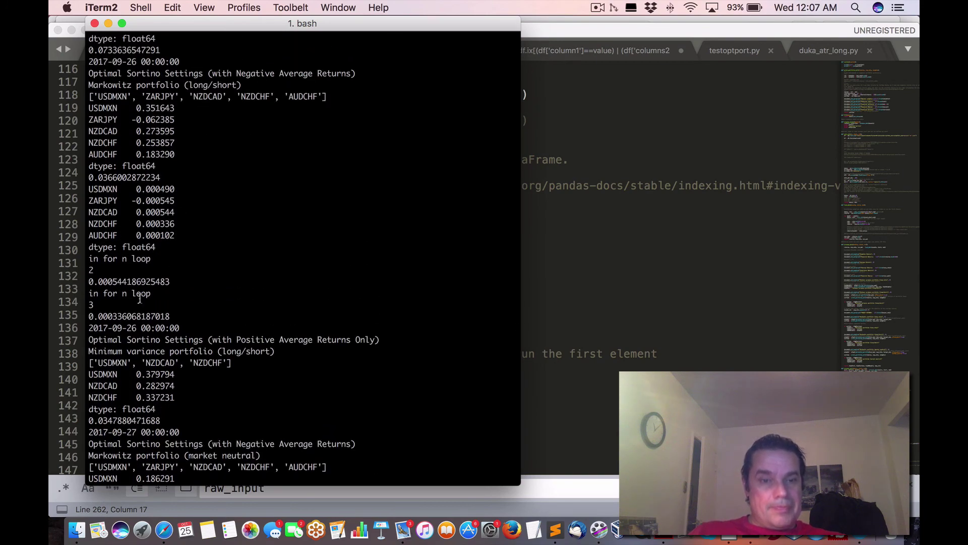
left_click_drag(164, 419, 53, 413)
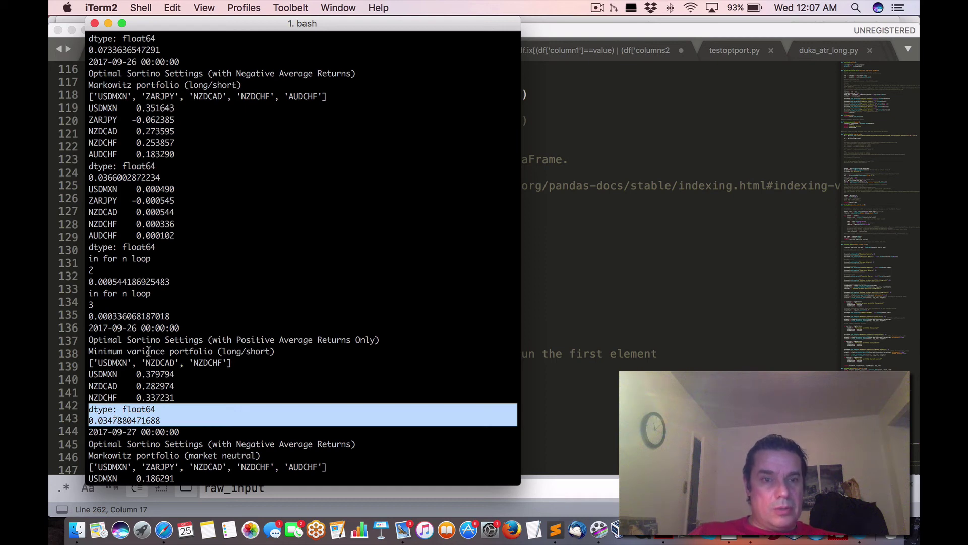
scroll(148, 351, "up", 1)
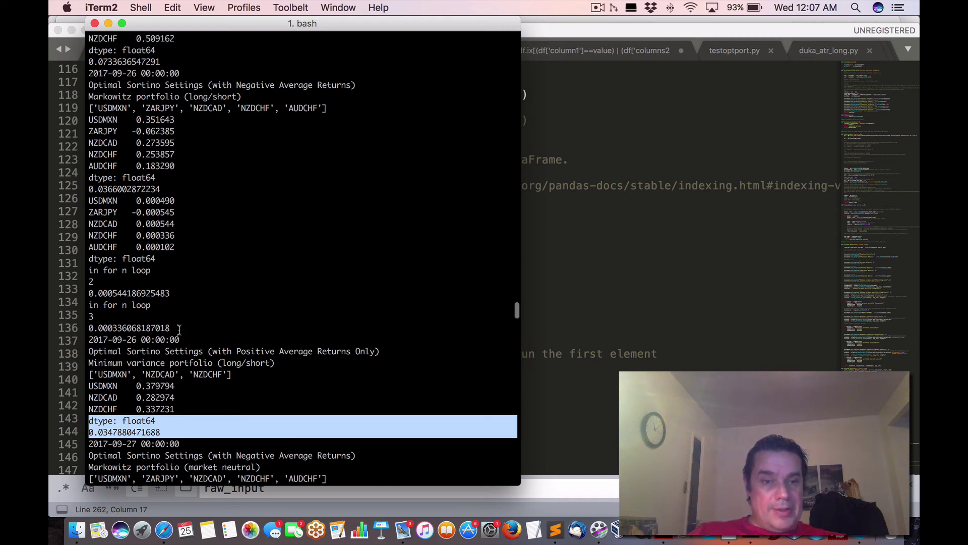
triple_click(184, 296)
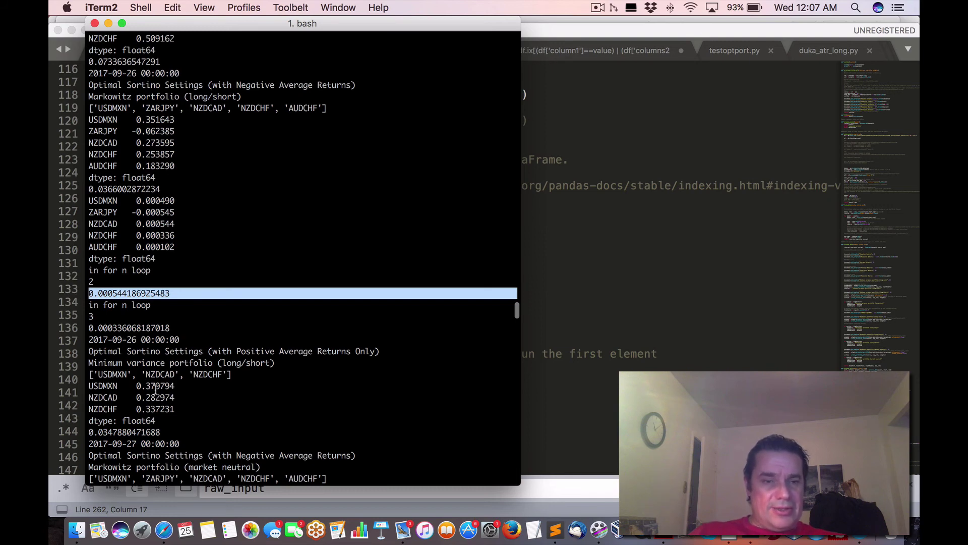
Highlight the ZARJPY rows -0.000545 and -0.062385 in the 2017-09-26 output
scroll(155, 389, "up", 1)
scroll(157, 388, "down", 3)
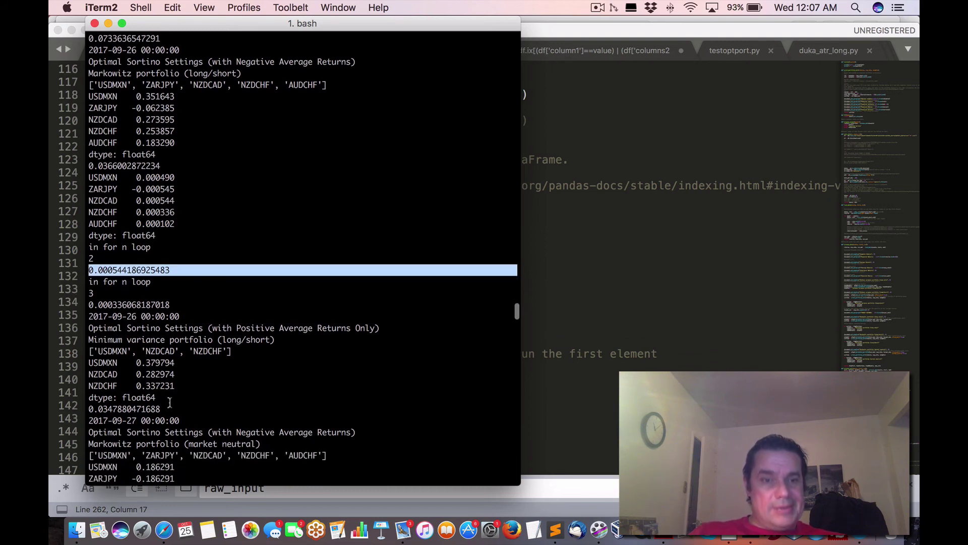
scroll(162, 388, "up", 6)
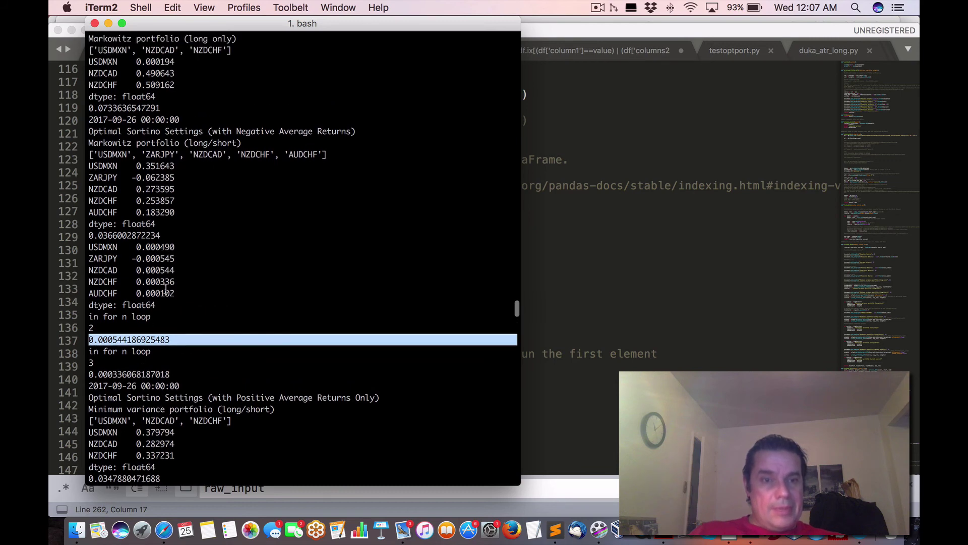
triple_click(190, 259)
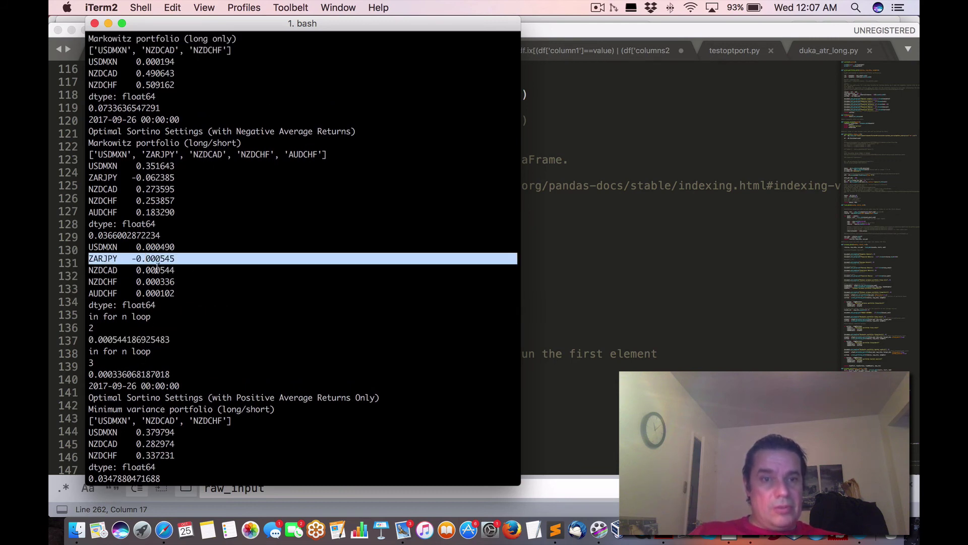
scroll(166, 275, "up", 4)
triple_click(202, 224)
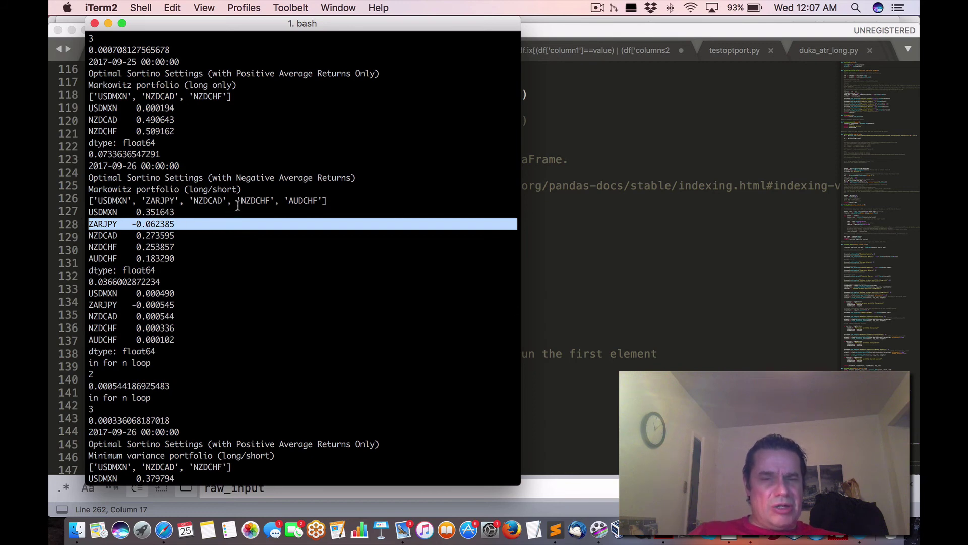
Highlight the minimum variance portfolio's three currency weights and its 0.0347880471688 result
scroll(177, 273, "down", 8)
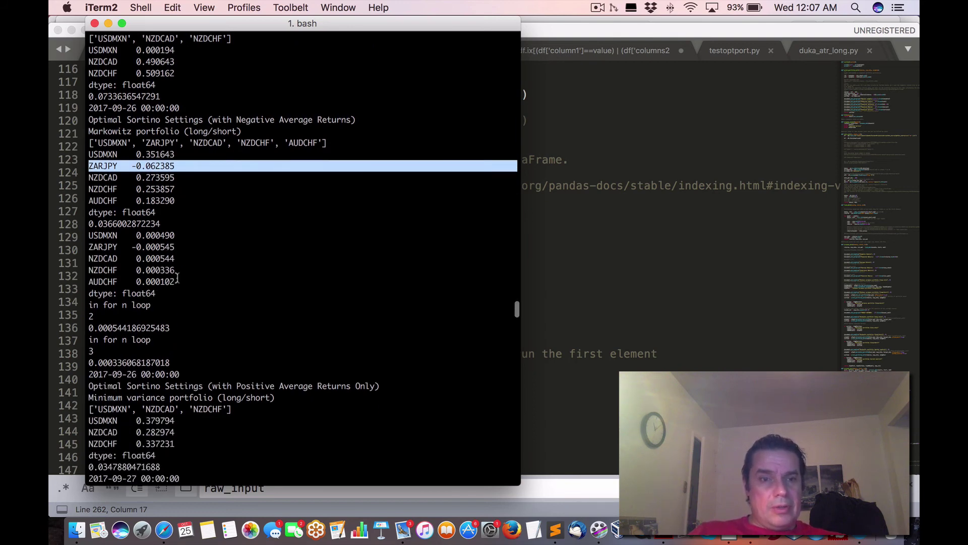
left_click_drag(179, 409, 61, 379)
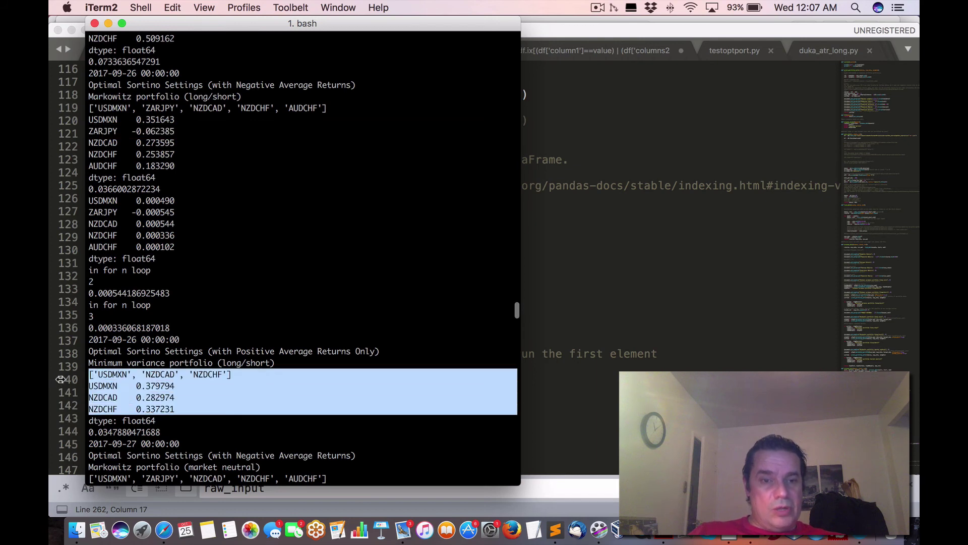
triple_click(171, 432)
Scroll through the dated Sortino weights and highlight the five small currency weight rows
scroll(224, 401, "up", 5)
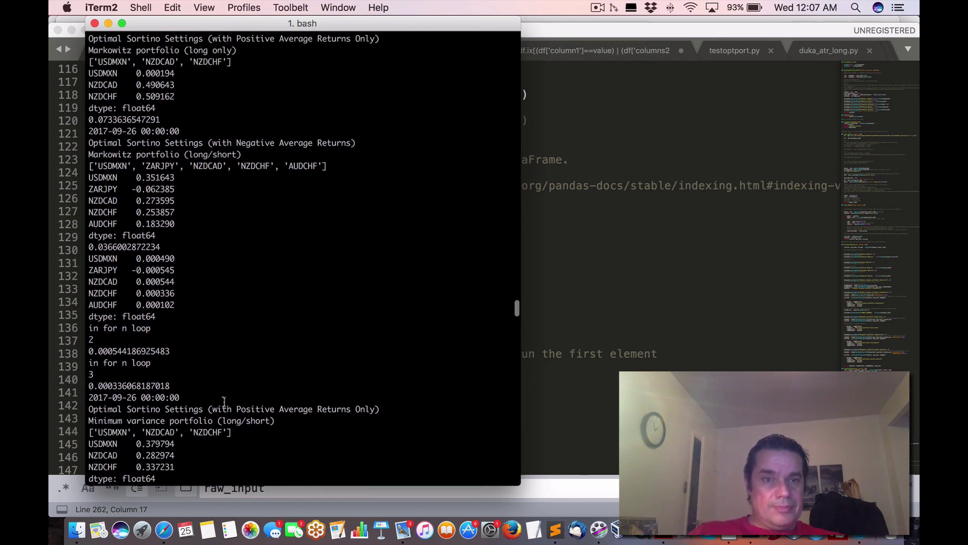
scroll(224, 401, "up", 2)
scroll(224, 401, "up", 9)
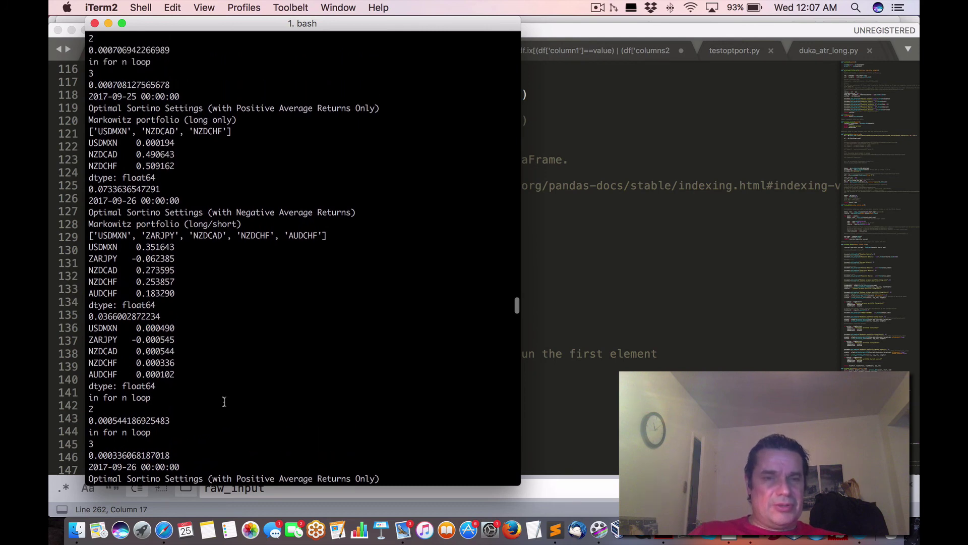
scroll(224, 401, "up", 6)
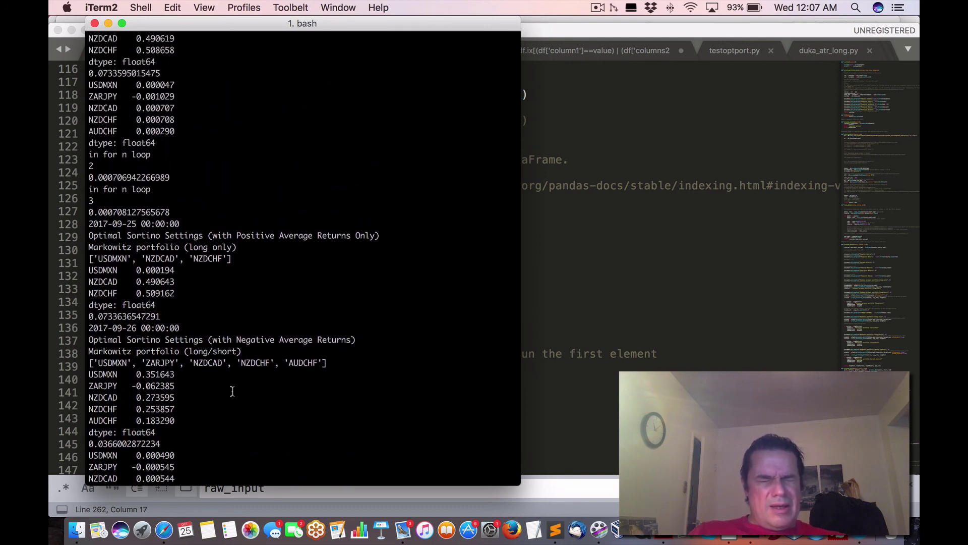
scroll(232, 392, "up", 10)
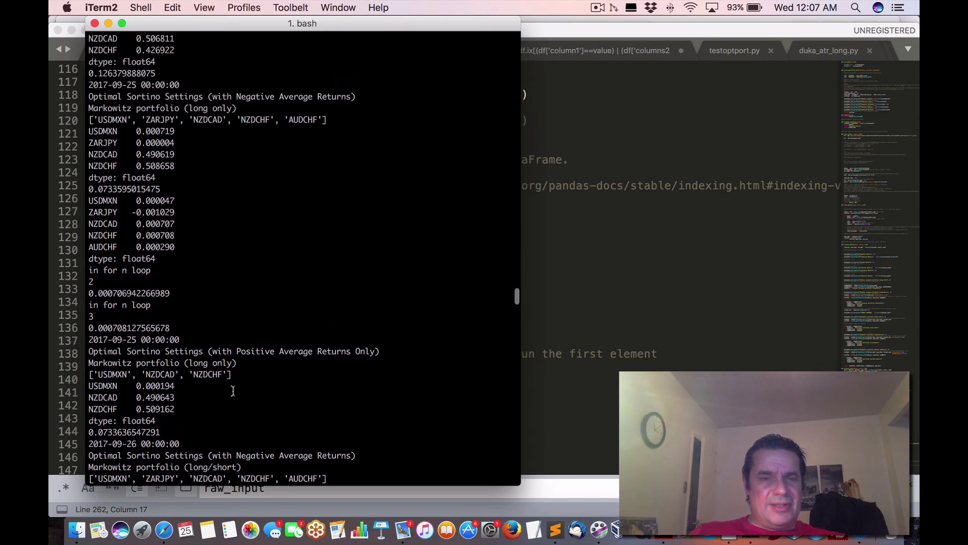
scroll(233, 391, "up", 8)
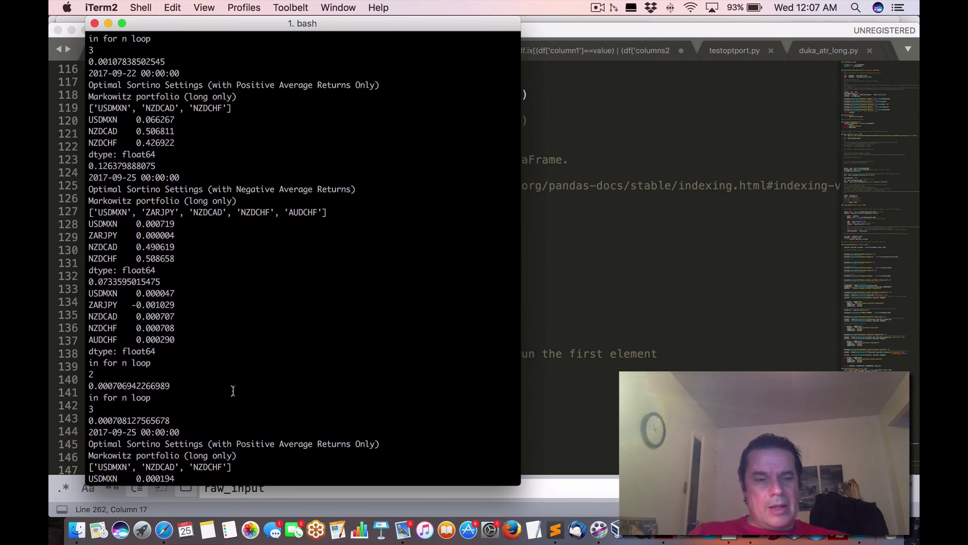
scroll(233, 391, "up", 10)
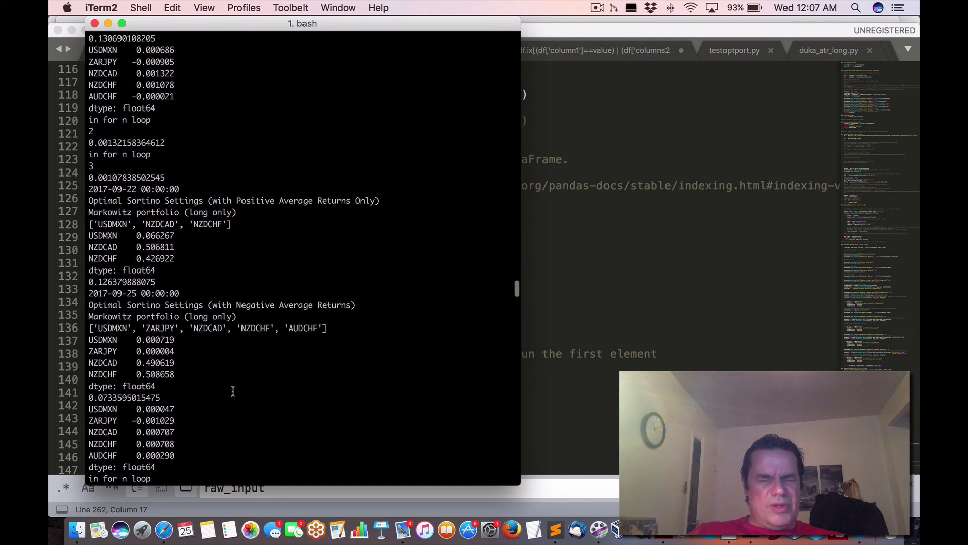
scroll(233, 391, "down", 19)
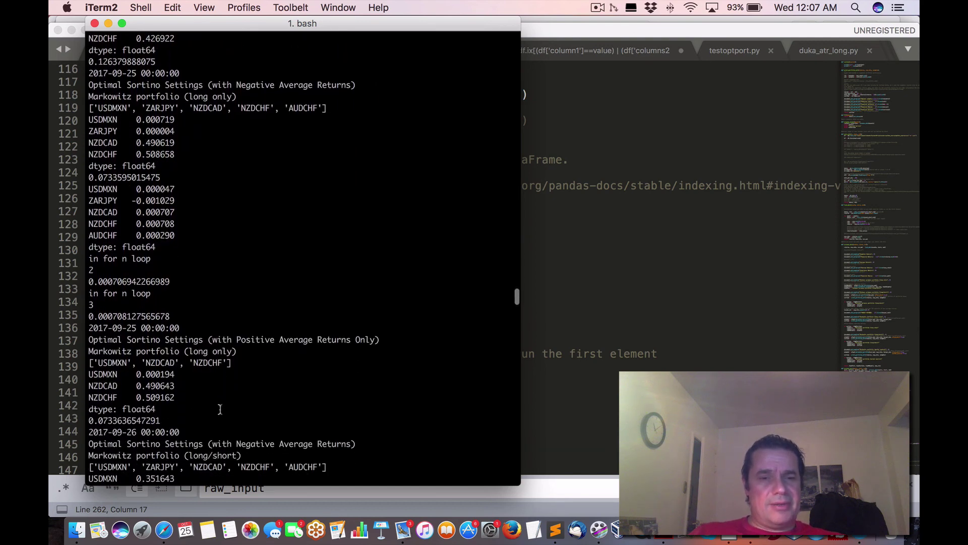
scroll(186, 417, "down", 12)
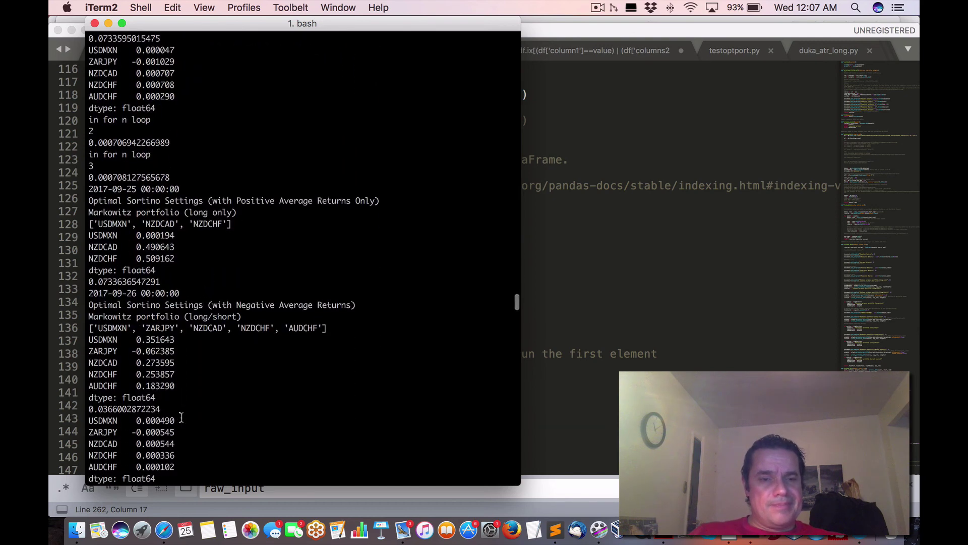
scroll(181, 417, "down", 3)
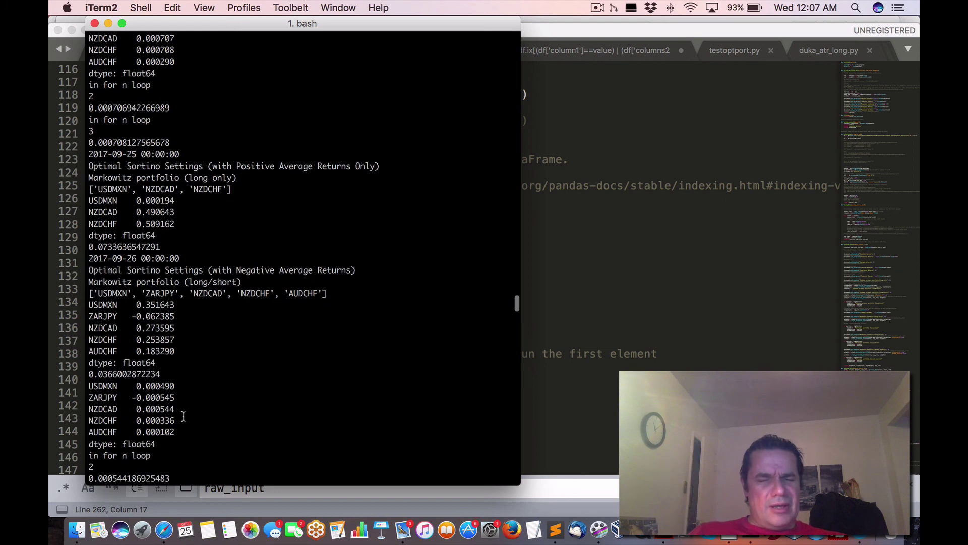
left_click_drag(183, 432, 71, 389)
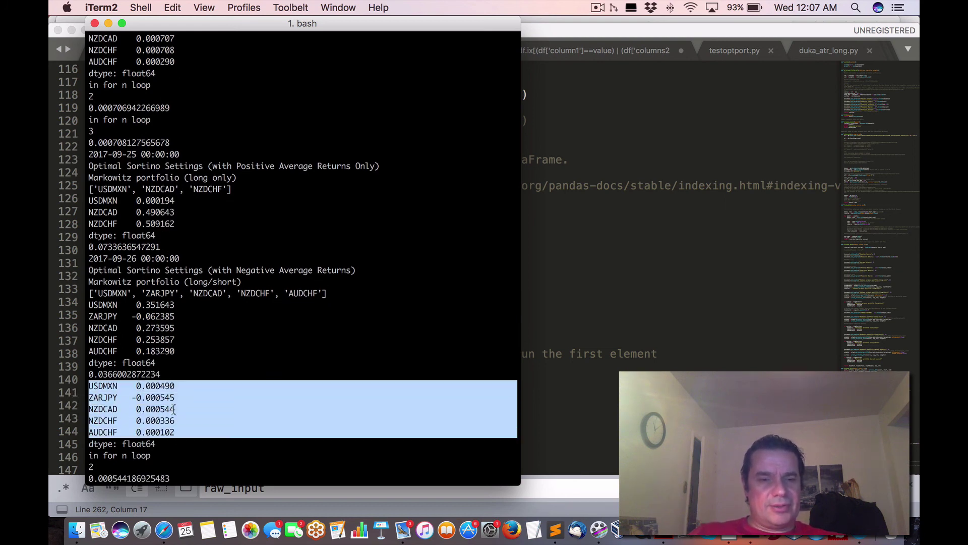
Highlight the USDMXN, NZDCAD and NZDCHF long-only weights in the backtest output
scroll(155, 279, "up", 5)
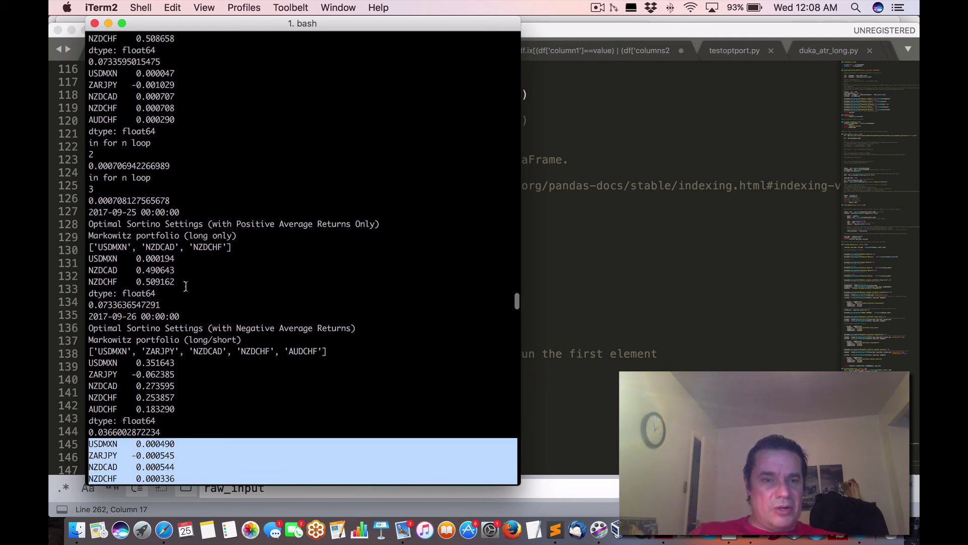
left_click_drag(185, 287, 92, 257)
scroll(116, 264, "up", 1)
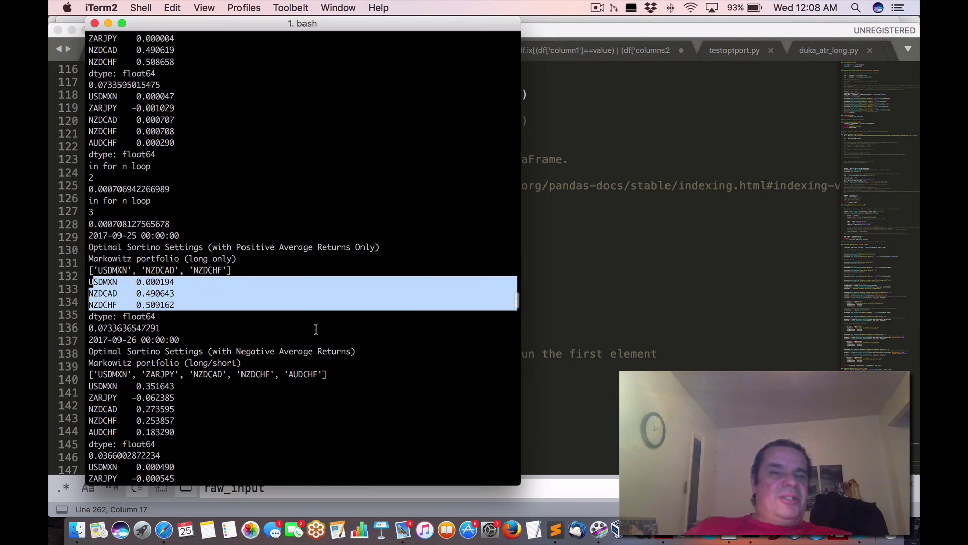
scroll(315, 329, "up", 10)
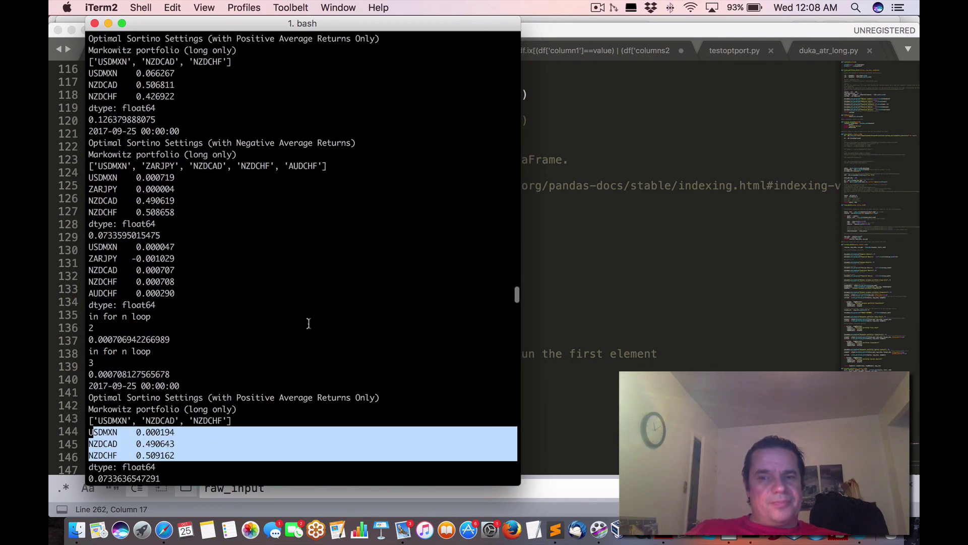
scroll(308, 323, "down", 10)
scroll(308, 323, "up", 15)
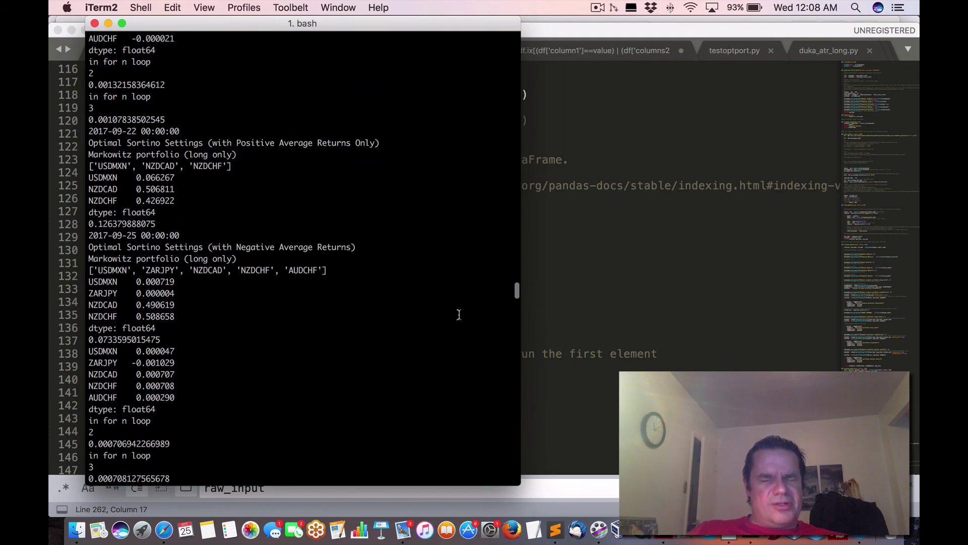
scroll(290, 288, "up", 15)
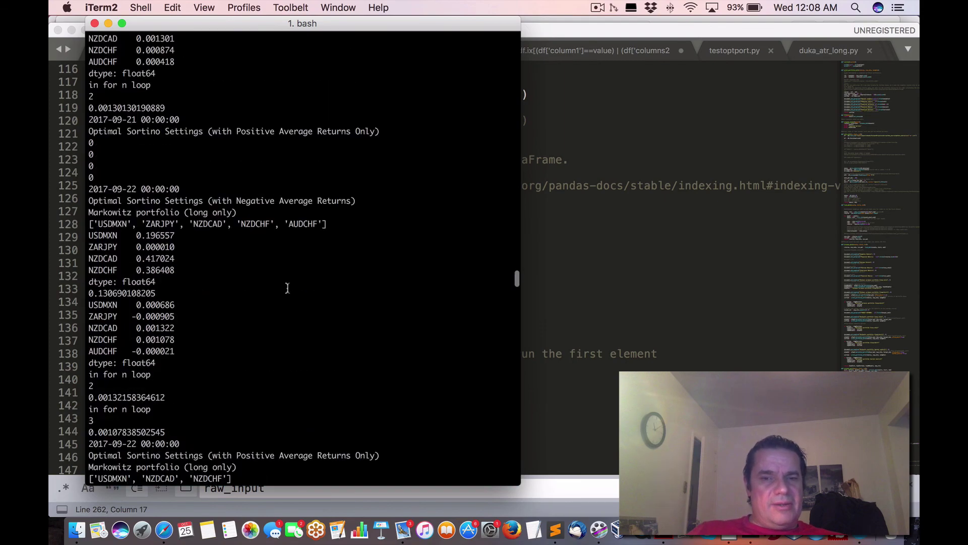
Look over the Python script in Sublime Text, then bring up Safari's Jetpack Site Stats page
left_click(656, 249)
scroll(557, 267, "up", 6)
scroll(556, 267, "down", 20)
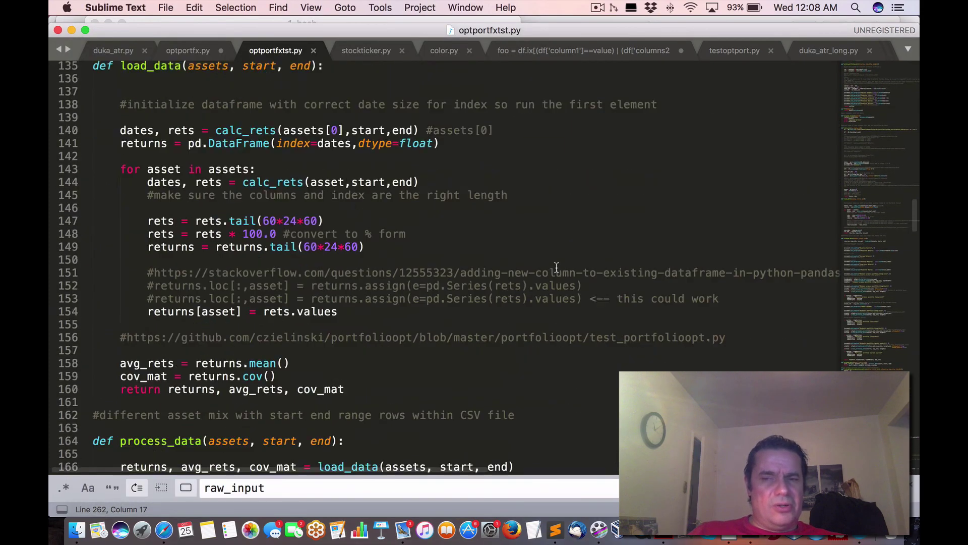
scroll(556, 267, "down", 20)
scroll(558, 266, "up", 20)
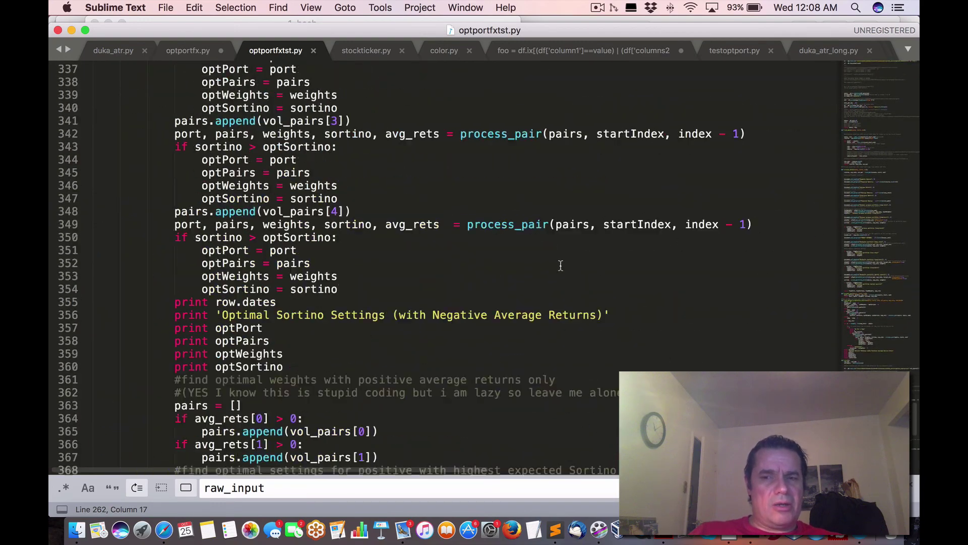
scroll(560, 266, "up", 20)
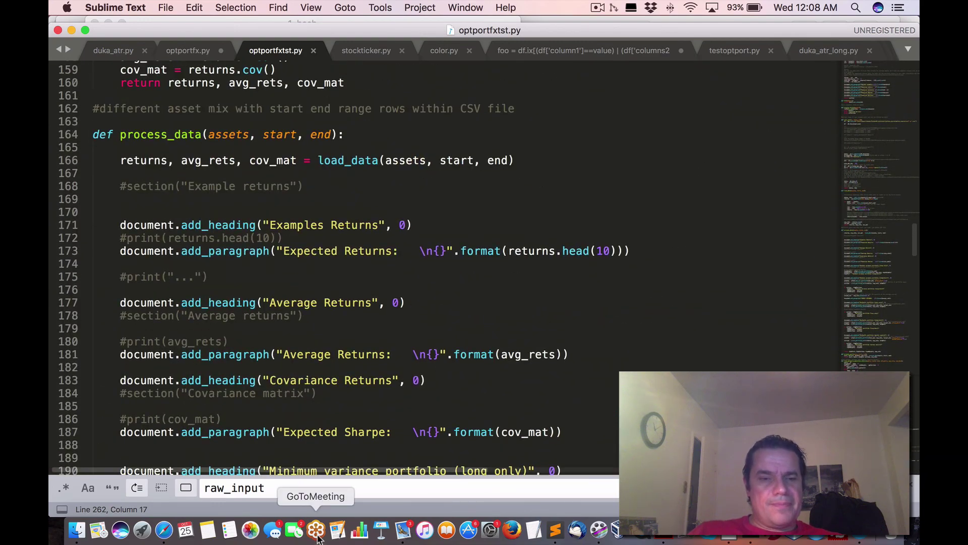
left_click(166, 534)
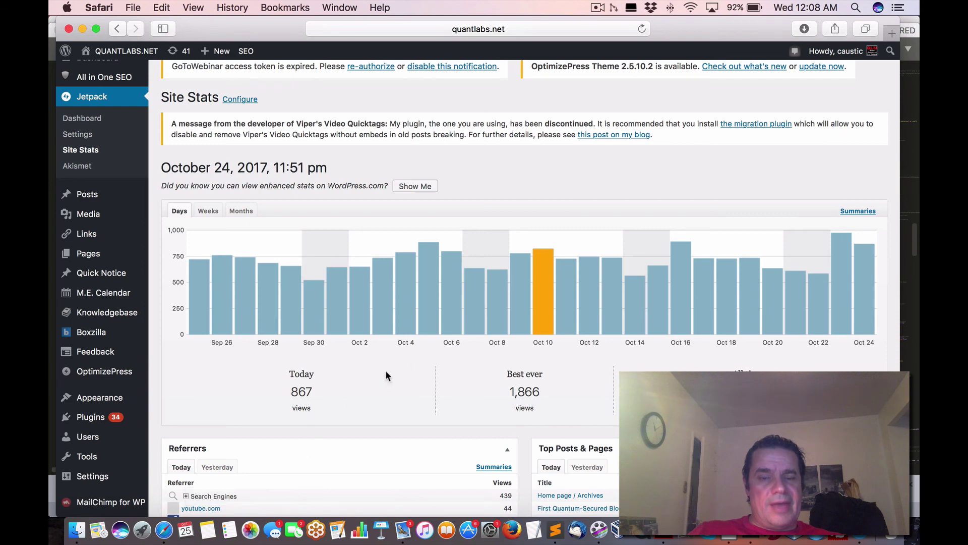
Load quantlabs.net/blog in a new Safari tab
key("super+t")
type("quantlabs")
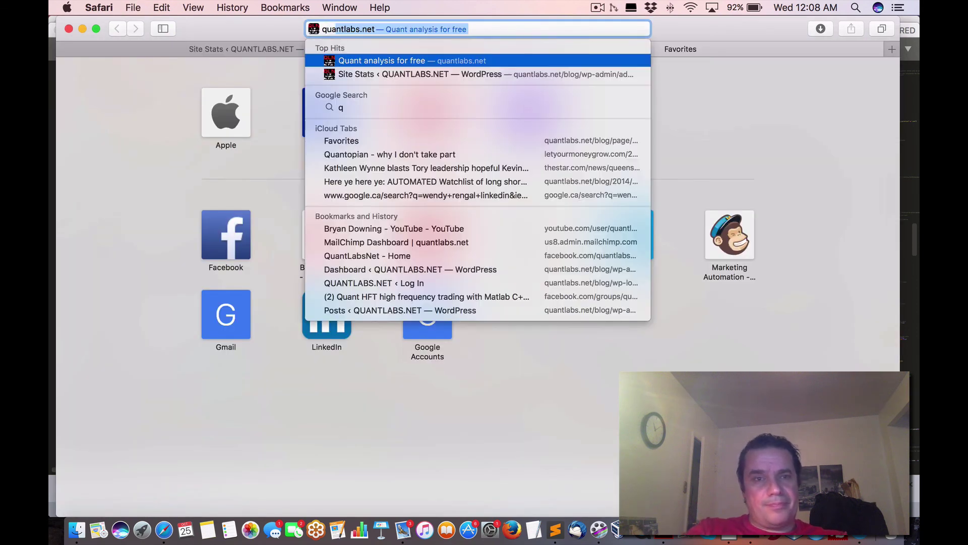
type(".net/blog/wp")
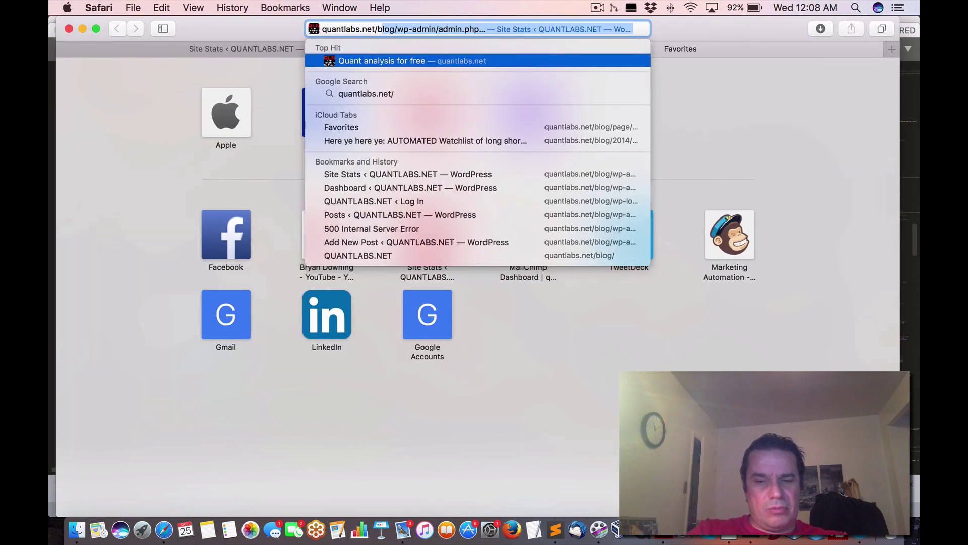
key("BackSpace")
key("BackSpace")
key("BackSpace")
key("Return")
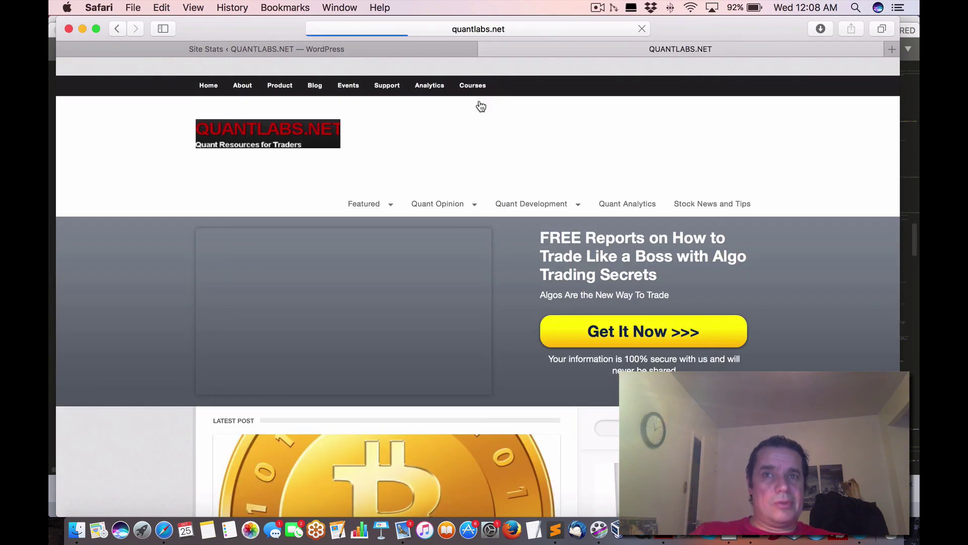
From the Product page's Monthly Membership Analytics, open the Quant Analytics FULL Service course
left_click(285, 86)
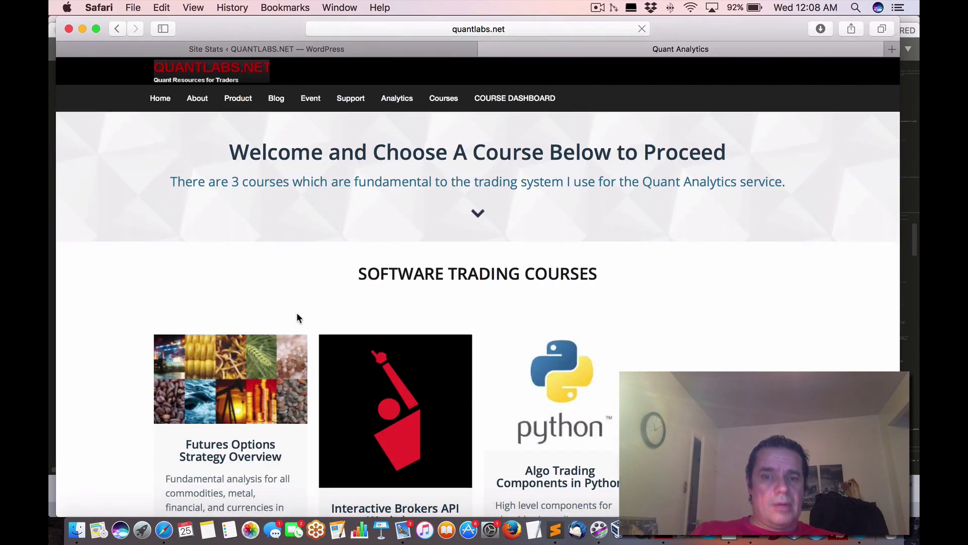
scroll(297, 313, "down", 10)
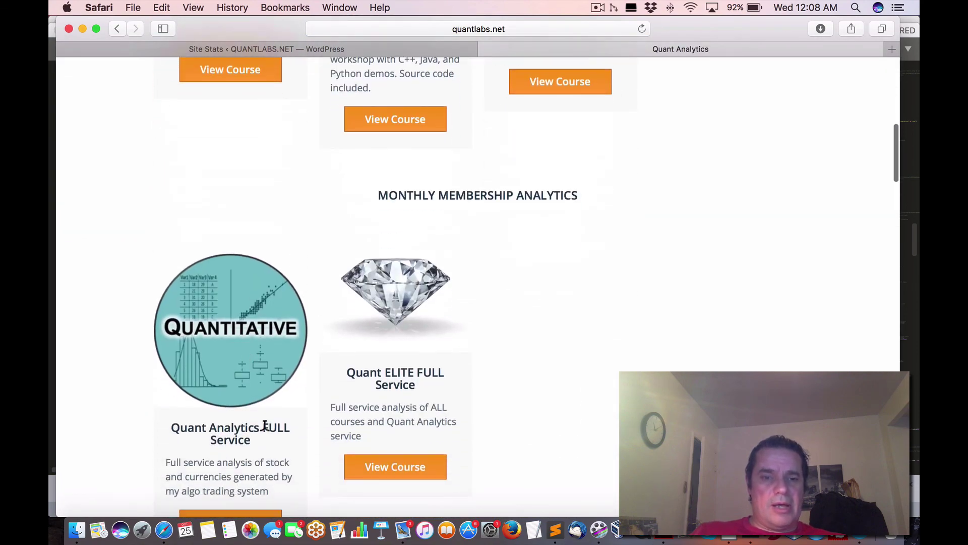
scroll(264, 426, "down", 4)
left_click(228, 342)
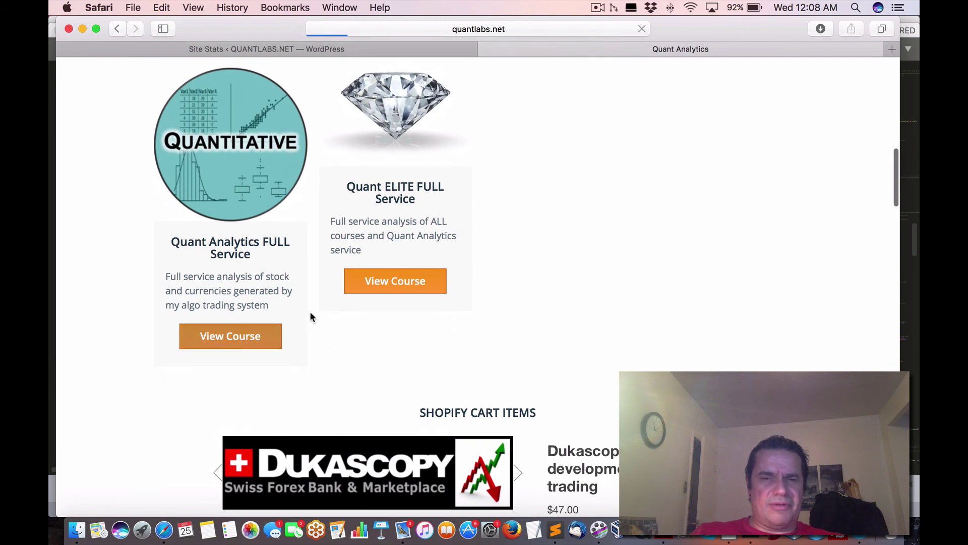